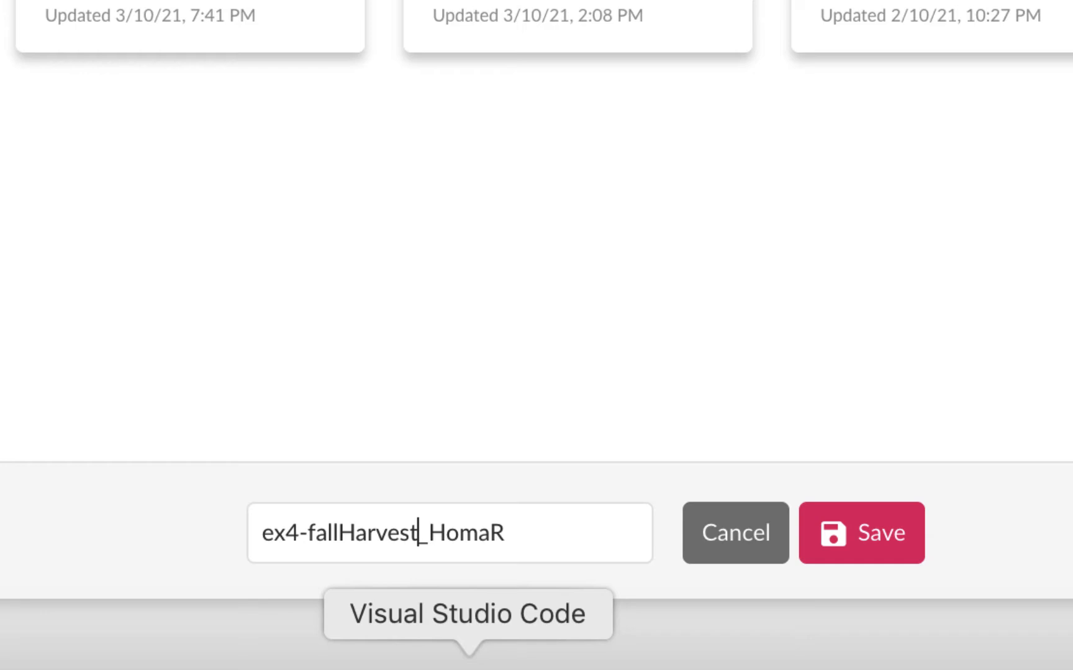
# Step: Add "BB" directly after "fallHarvest" in the file name and save the document under that name
pyautogui.write('BB')
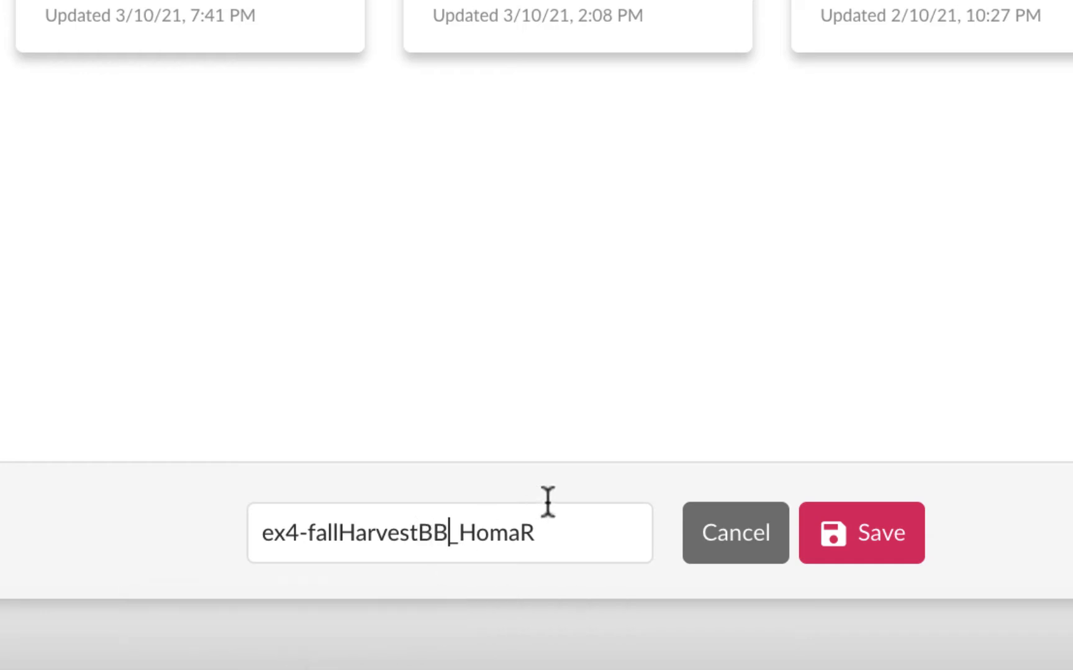
pyautogui.click(870, 529)
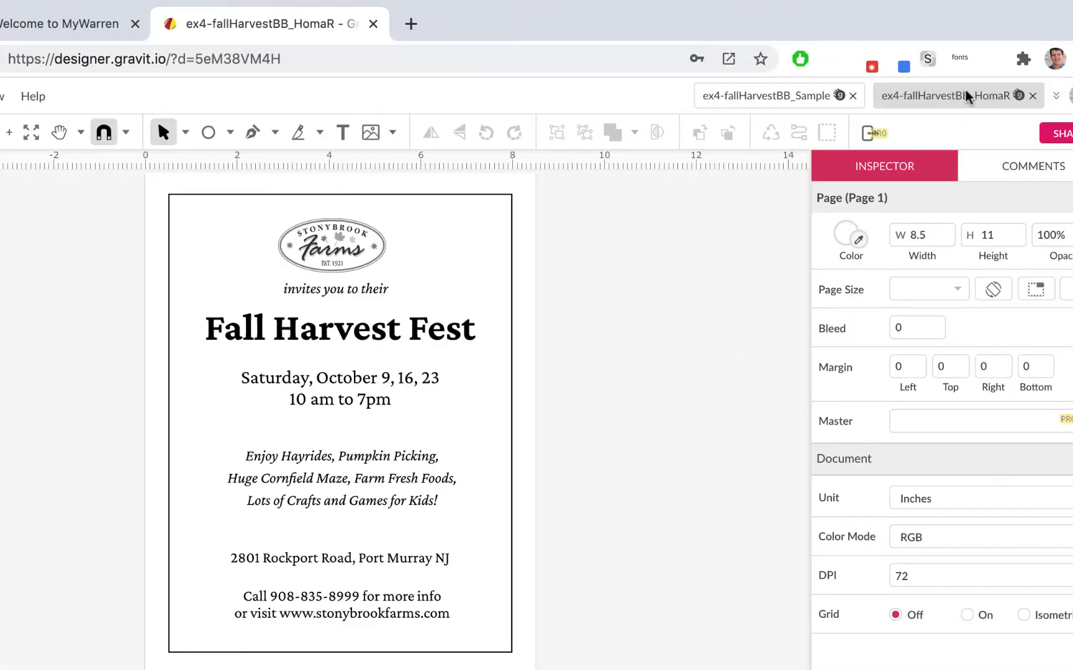
# Step: Check the sample billboard, and set the page of the working copy to 12 inches wide by 3.5 inches high
pyautogui.click(754, 100)
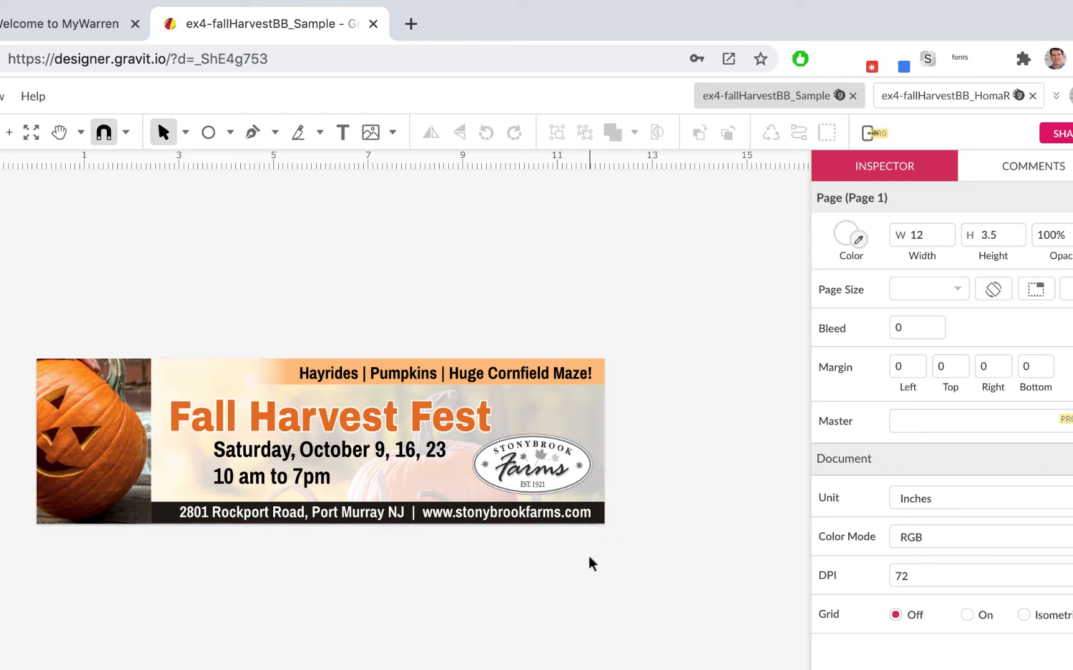
pyautogui.click(923, 100)
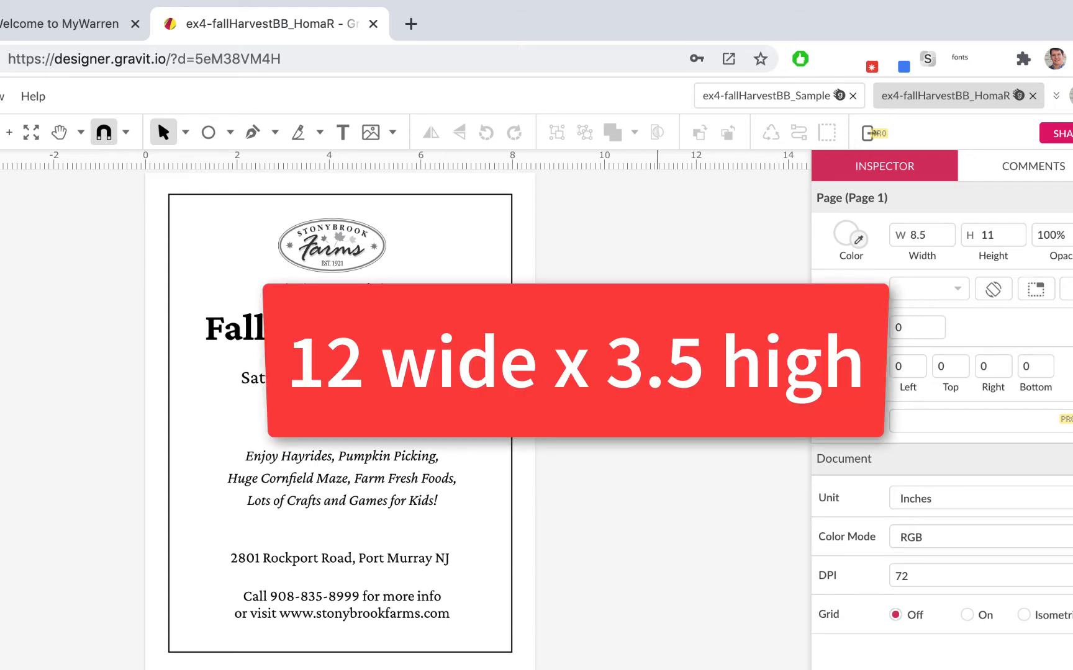
pyautogui.doubleClick(991, 236)
pyautogui.write('3.5')
pyautogui.doubleClick(922, 235)
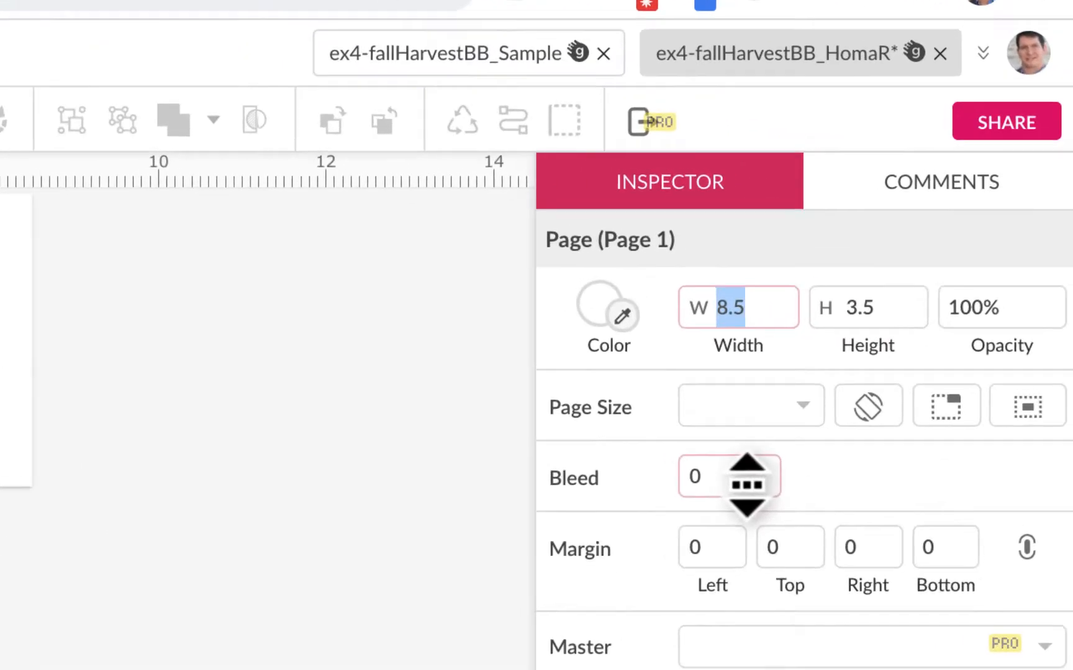
pyautogui.write('12')
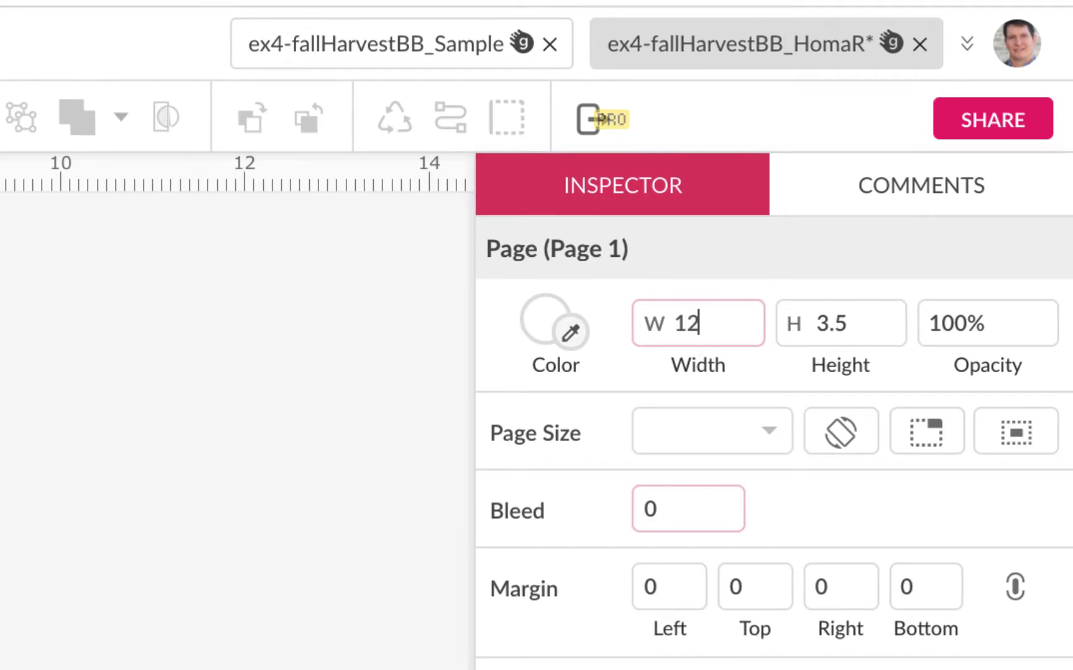
pyautogui.press('Return')
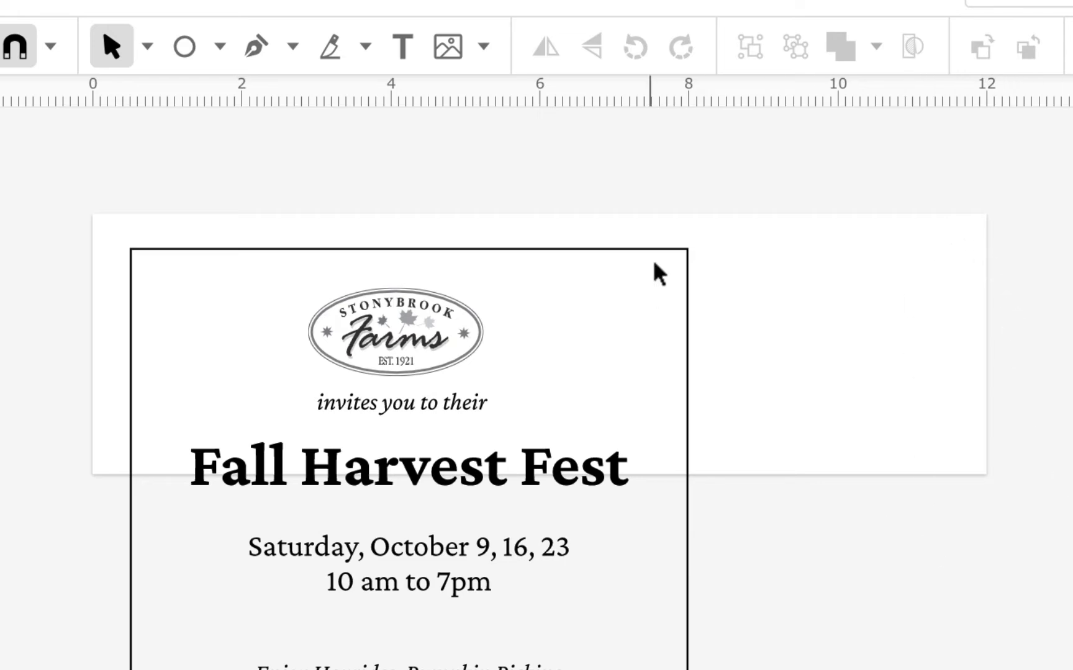
# Step: Delete the rectangular border and move the logo, the "invites you to their" line and the Fall Harvest Fest title into the page's left half
pyautogui.click(680, 260)
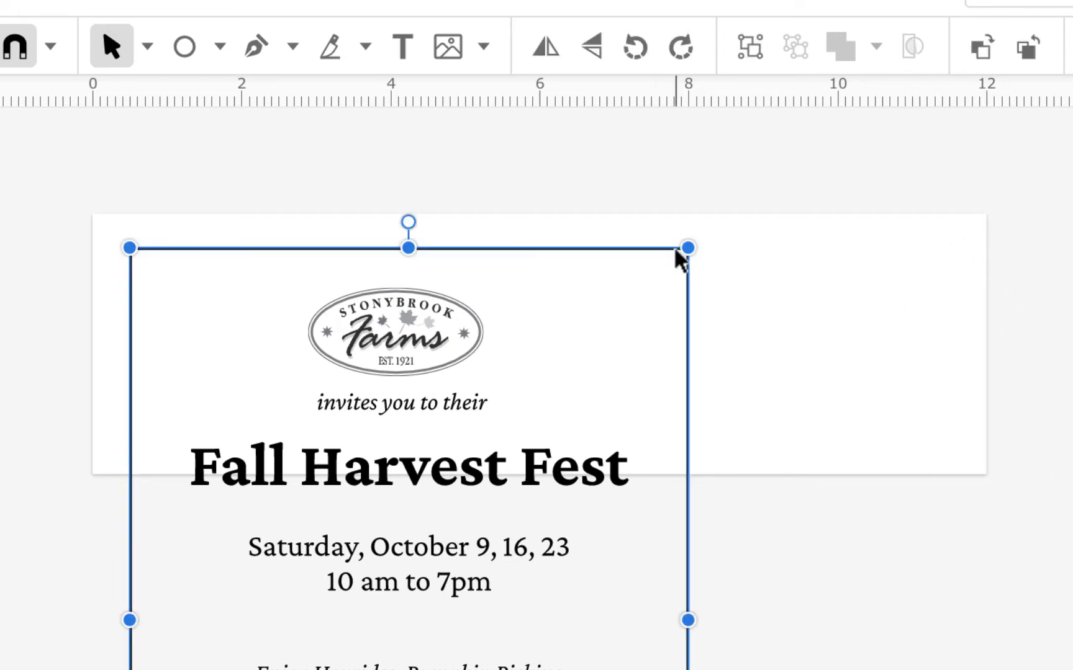
pyautogui.press('Escape')
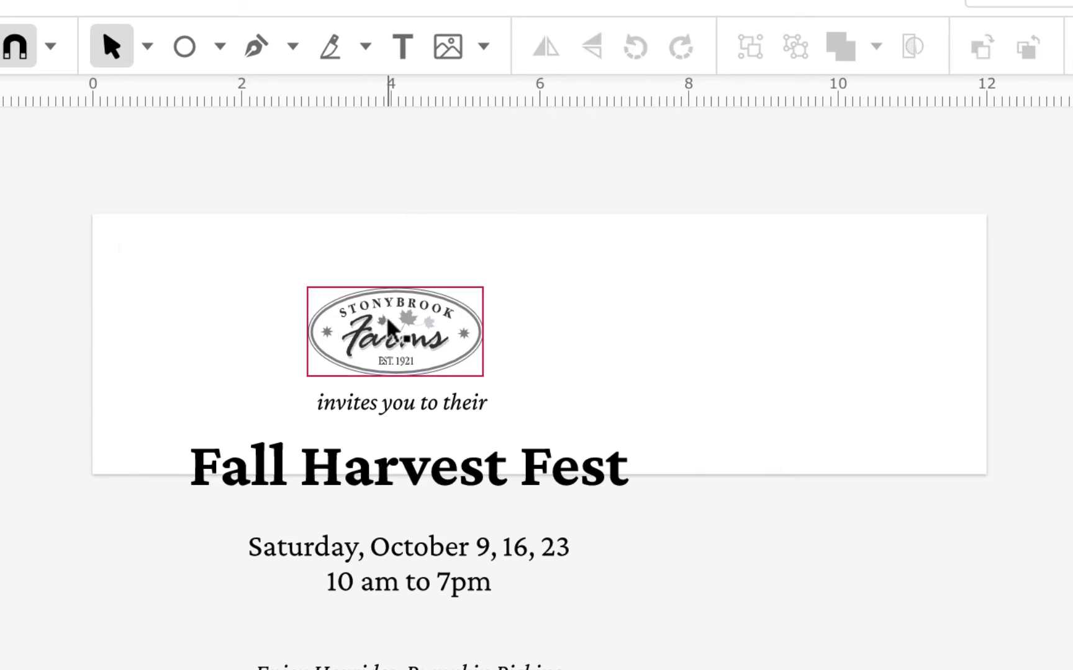
pyautogui.moveTo(388, 323); pyautogui.dragTo(246, 282)
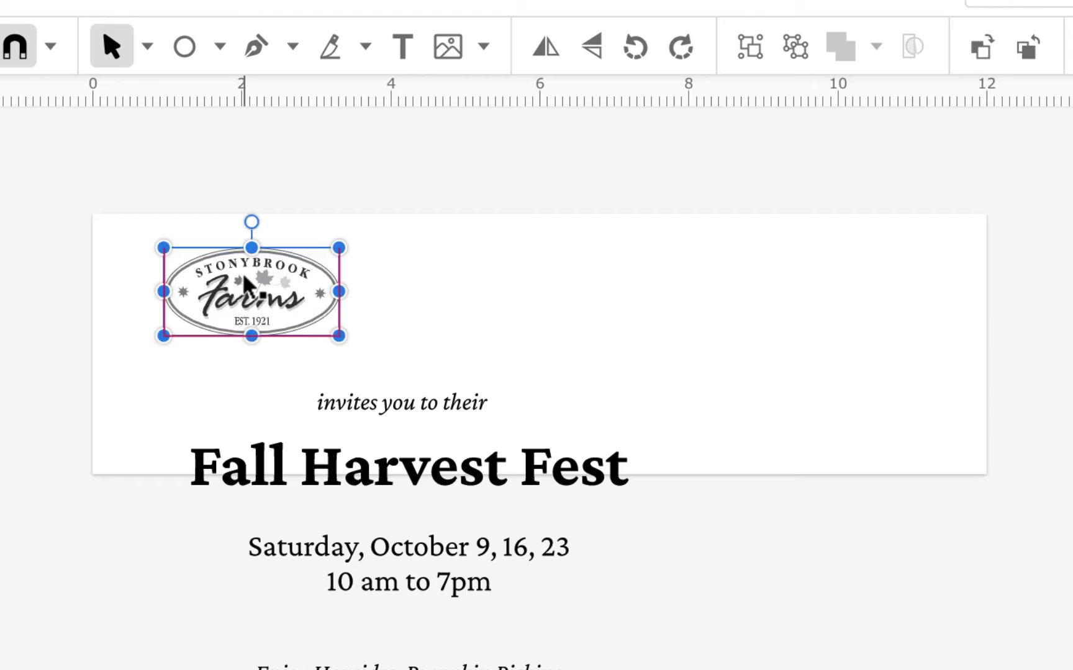
pyautogui.moveTo(390, 417); pyautogui.dragTo(239, 375)
pyautogui.moveTo(372, 472); pyautogui.dragTo(307, 426)
# Step: Stack the date and time, the address line and the phone and website text in the page's right half
pyautogui.click(391, 563)
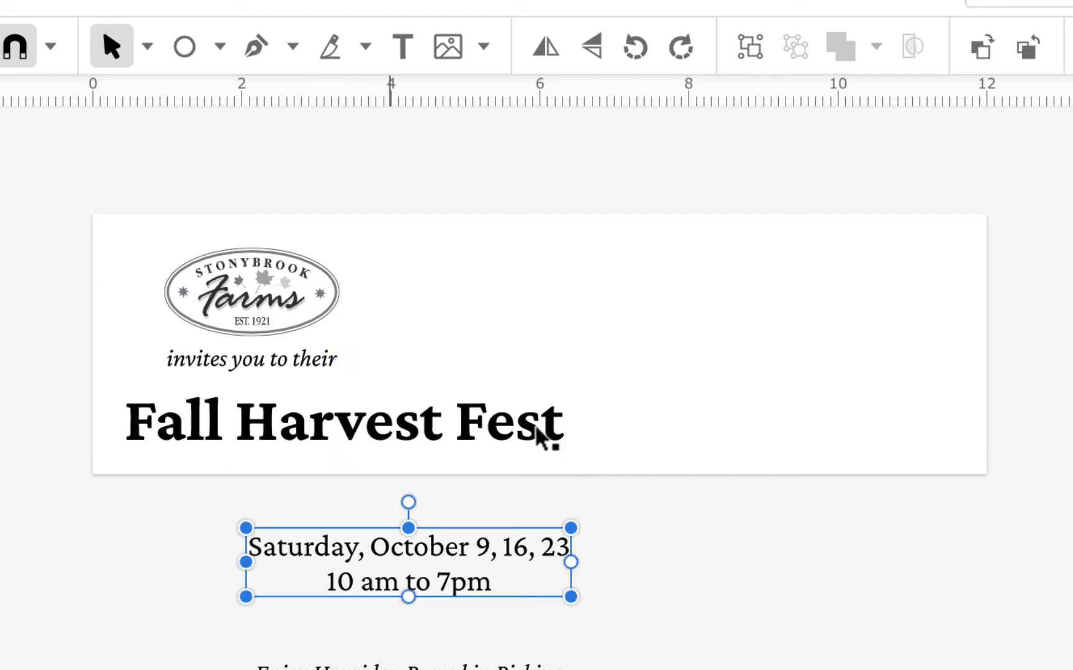
pyautogui.moveTo(539, 434); pyautogui.dragTo(771, 298)
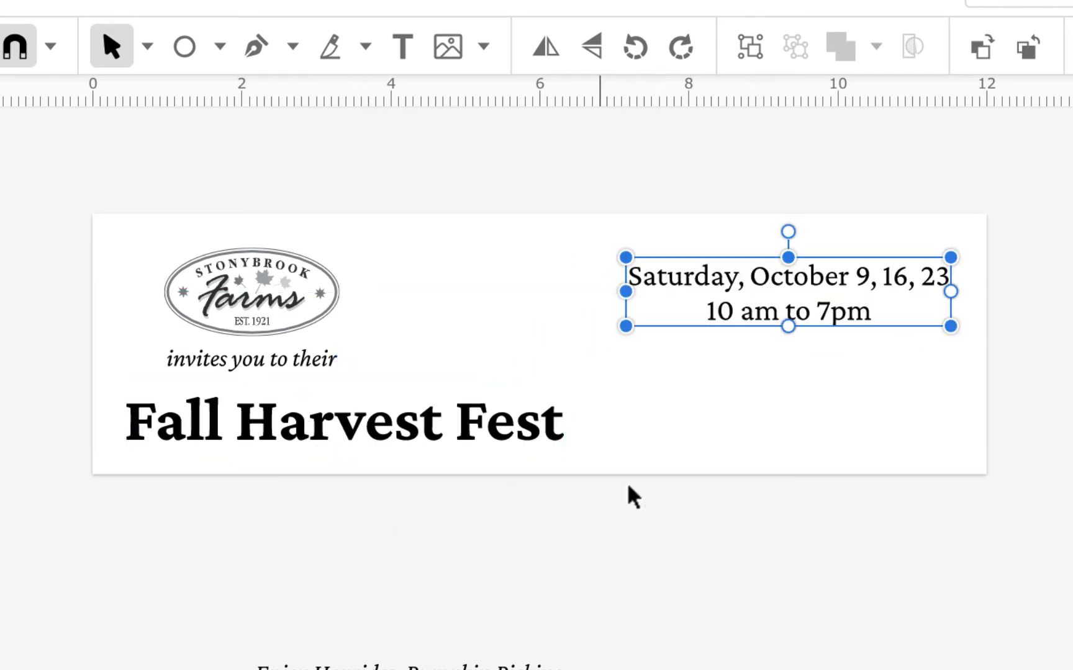
pyautogui.moveTo(392, 669); pyautogui.dragTo(766, 438)
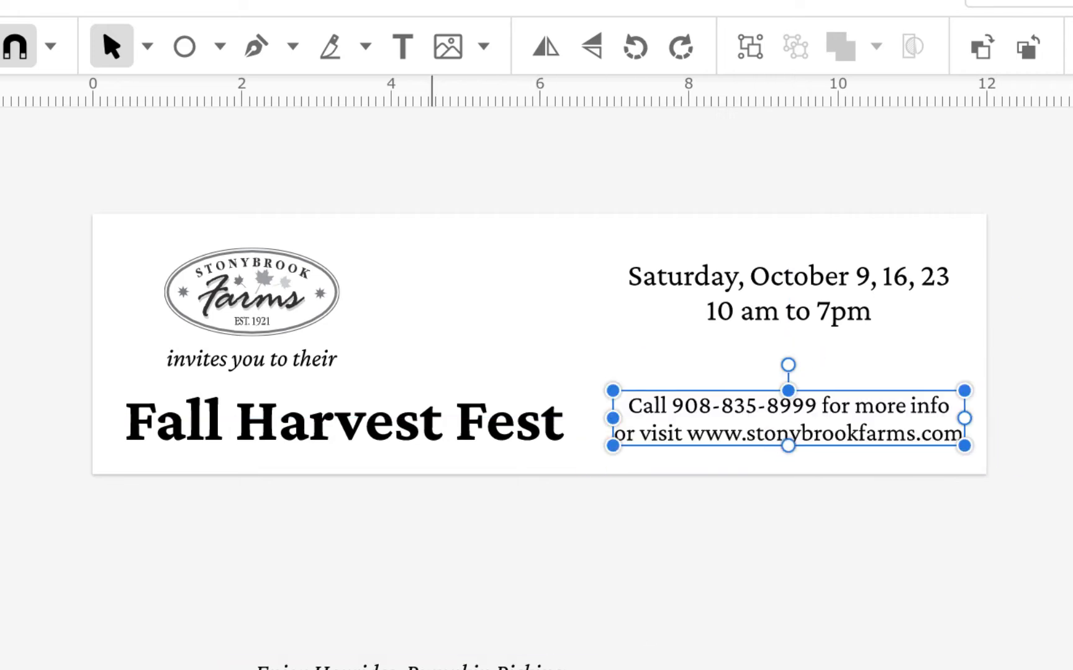
pyautogui.moveTo(658, 620); pyautogui.dragTo(826, 372)
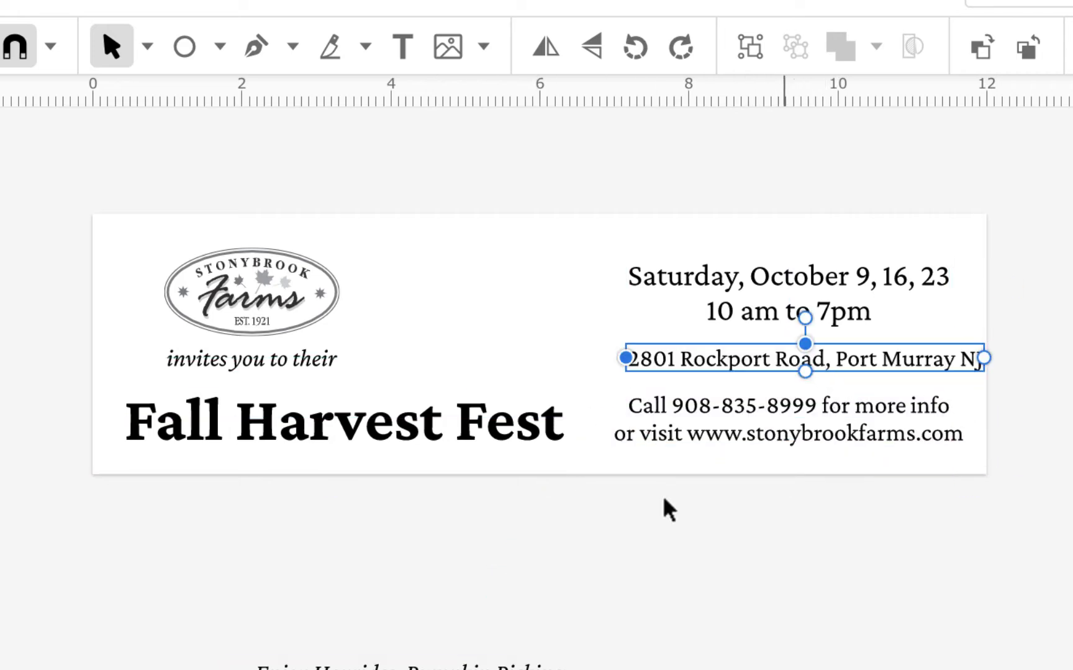
# Step: Place the "Enjoy Hayrides, Pumpkin Picking" text block outside the page, just below its right half
pyautogui.moveTo(503, 665); pyautogui.dragTo(568, 288)
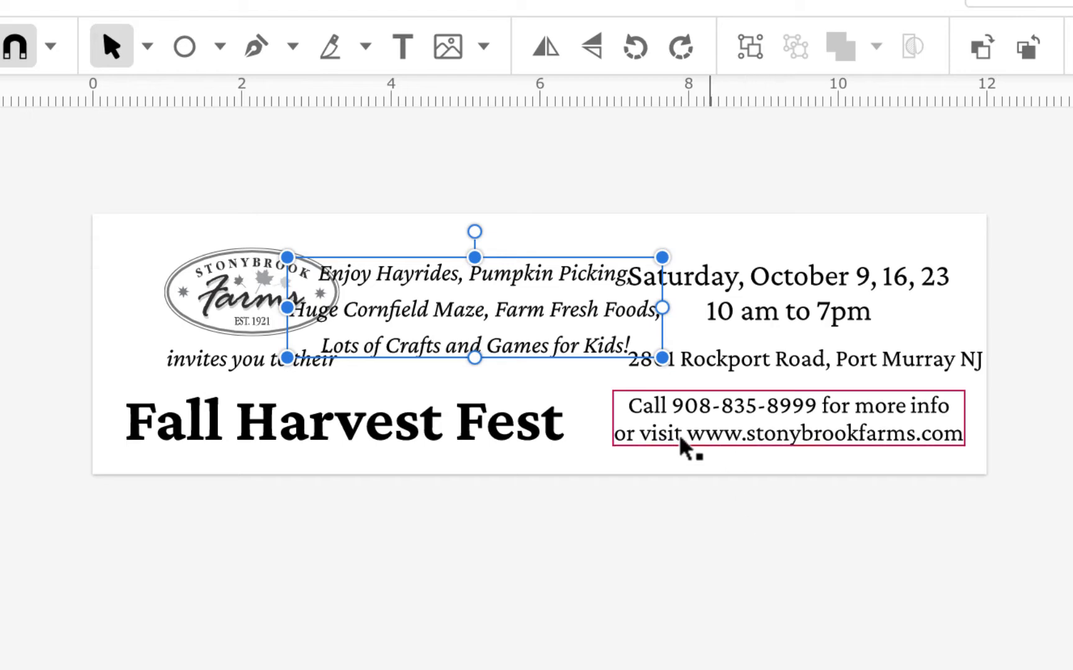
pyautogui.moveTo(530, 360); pyautogui.dragTo(619, 556)
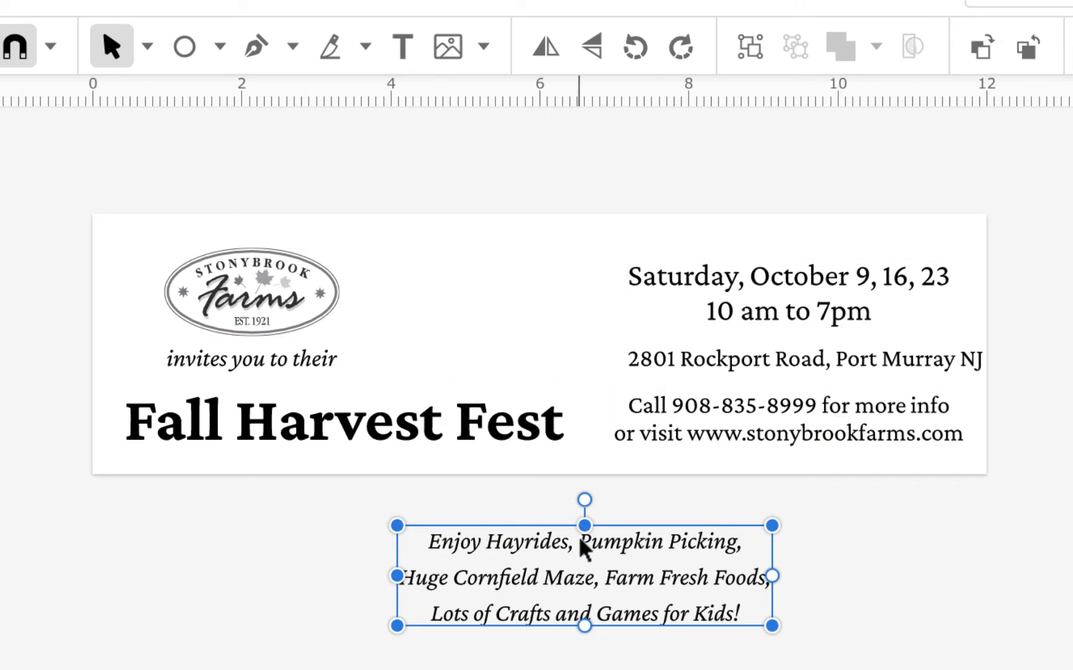
pyautogui.moveTo(582, 546); pyautogui.dragTo(762, 511)
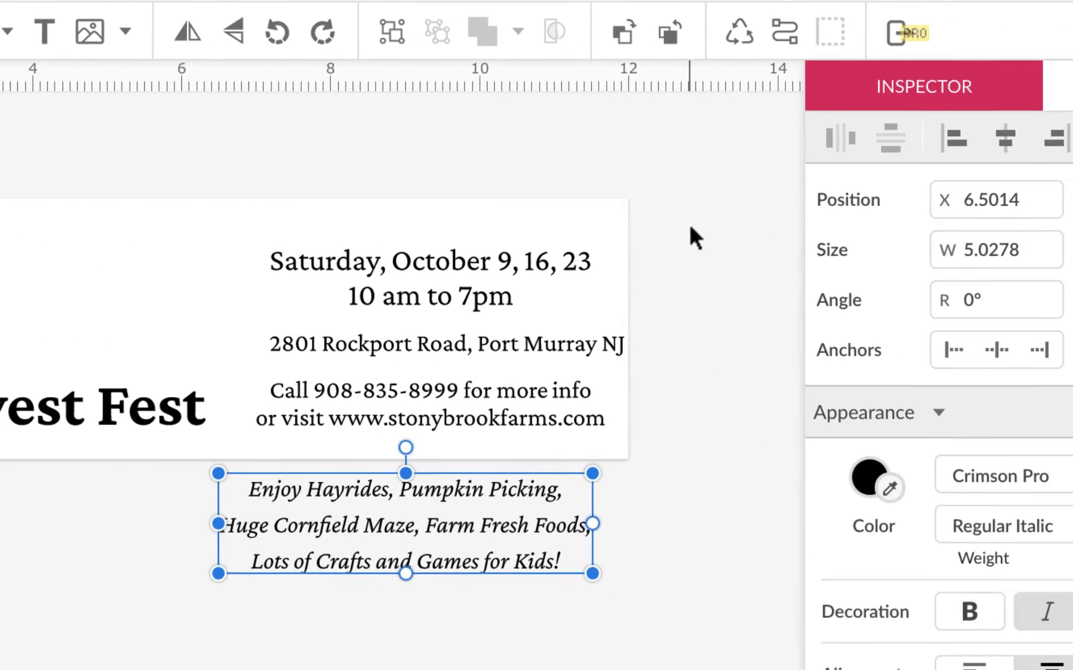
# Step: Hide the content lying outside the page edges and show it again
pyautogui.click(1048, 241)
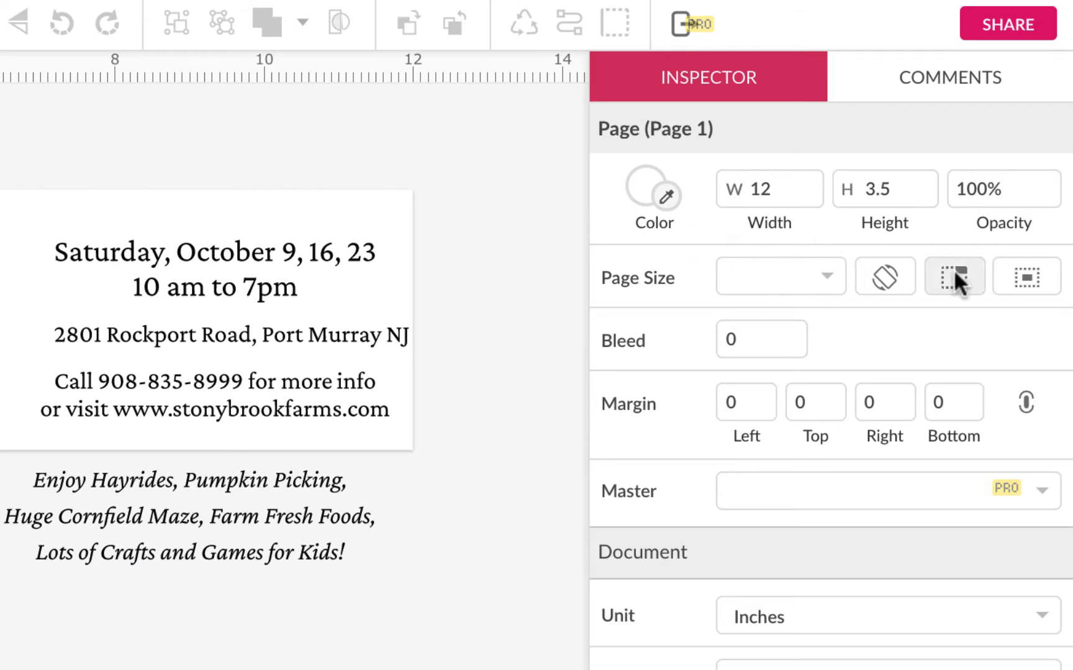
pyautogui.click(1027, 281)
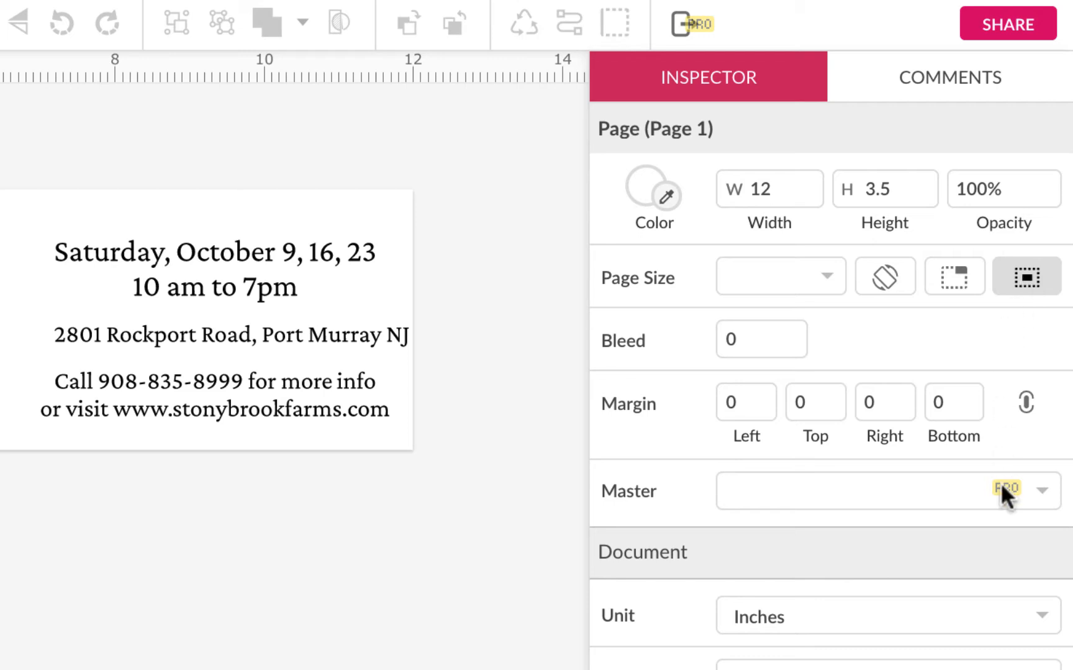
pyautogui.click(1025, 277)
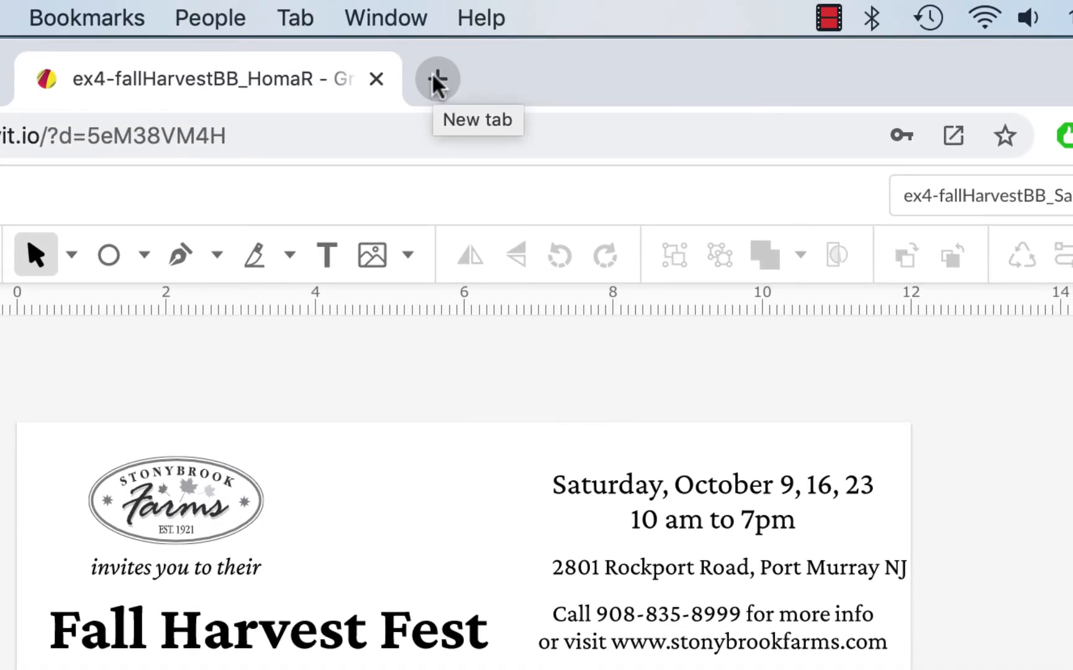
# Step: Search Google Images for "pumpkin" in a new browser tab
pyautogui.click(437, 80)
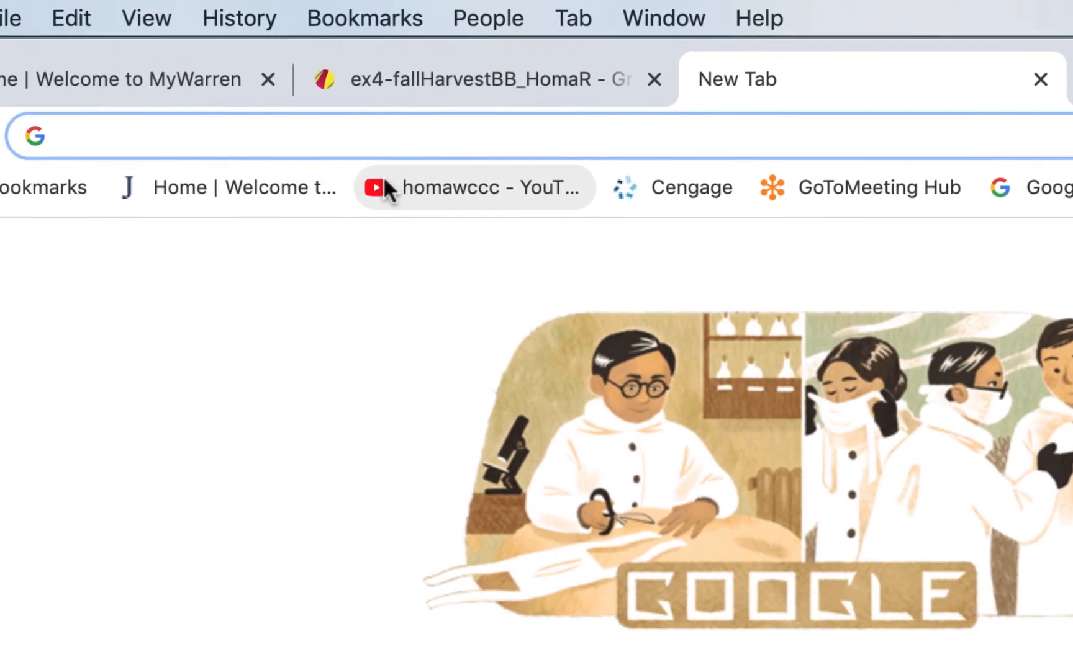
pyautogui.write('pum')
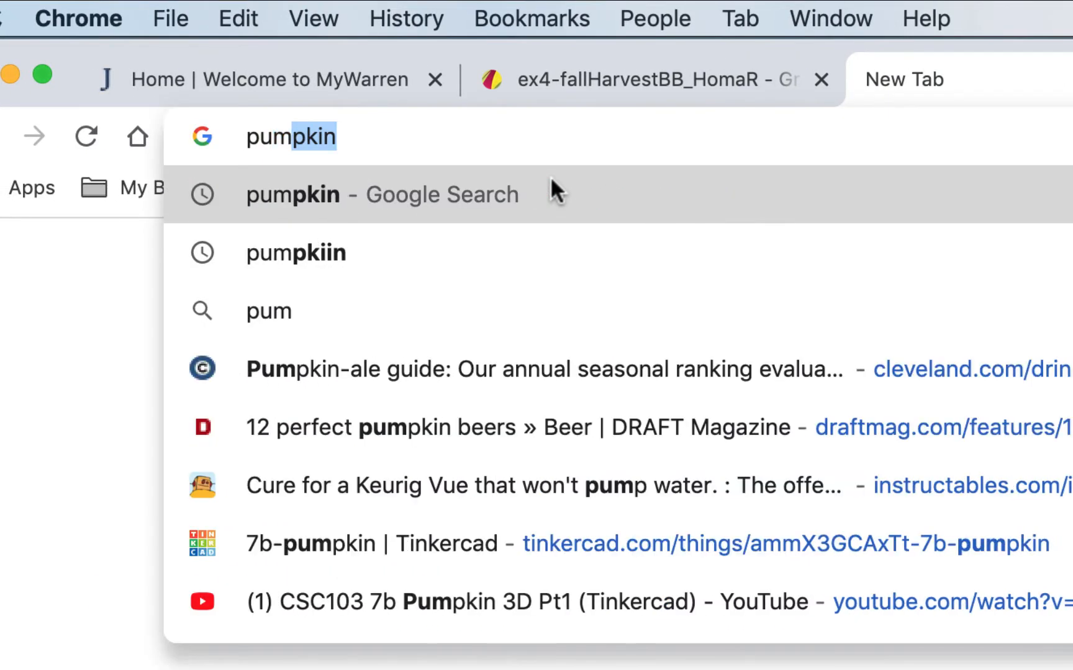
pyautogui.write('pkin')
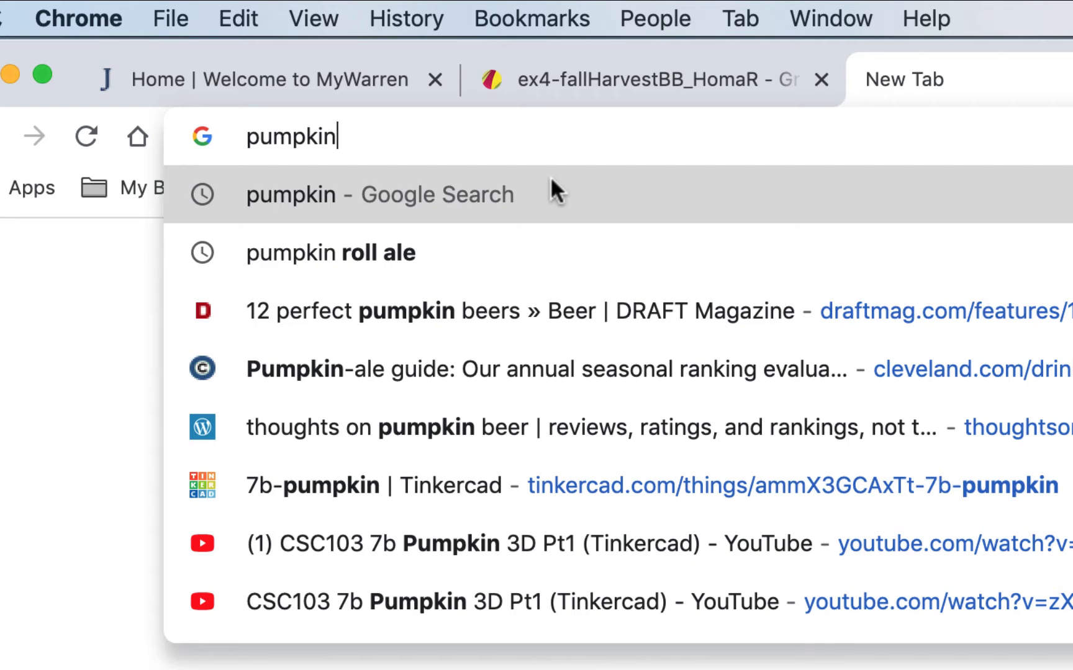
pyautogui.press('Return')
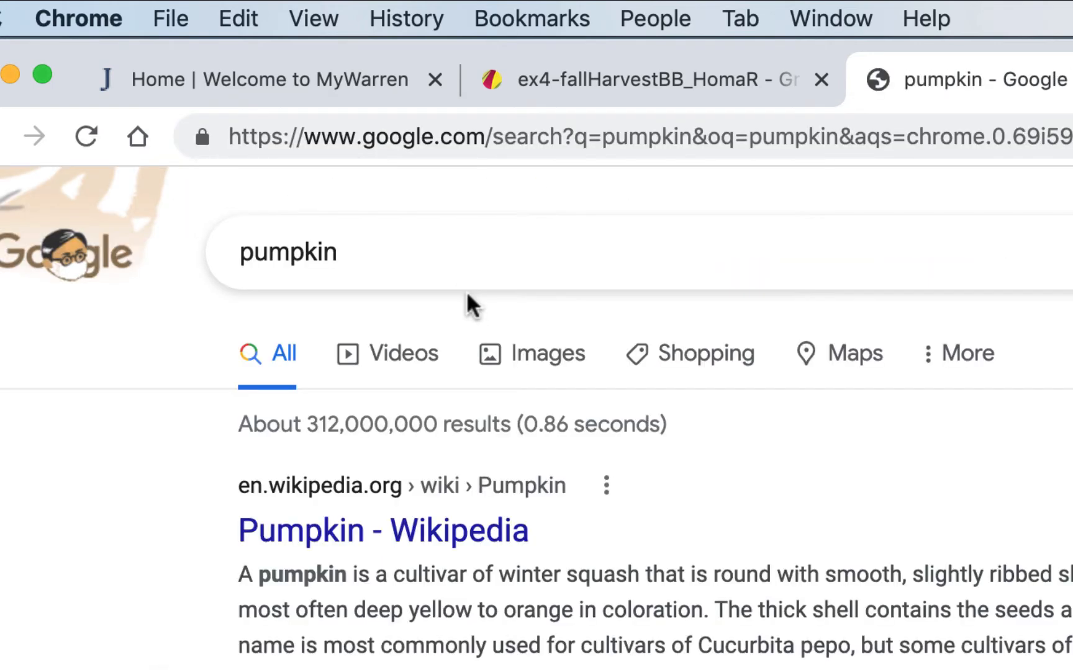
pyautogui.click(528, 352)
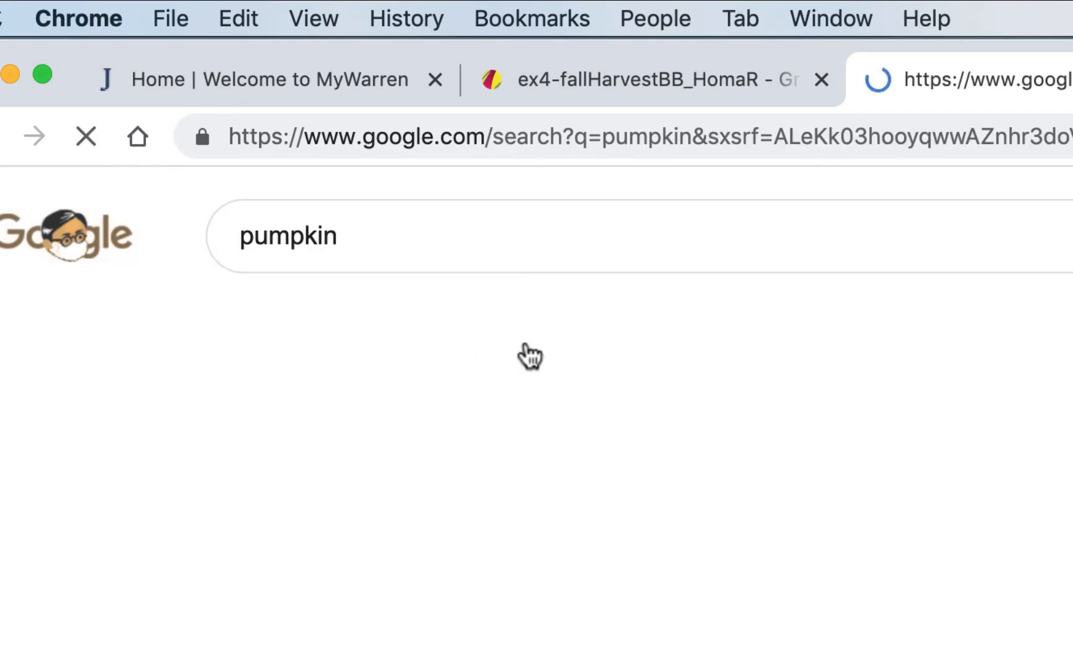
# Step: Browse the pumpkin image results for a photo suitable for the billboard
pyautogui.scroll(-3, 794, 599)
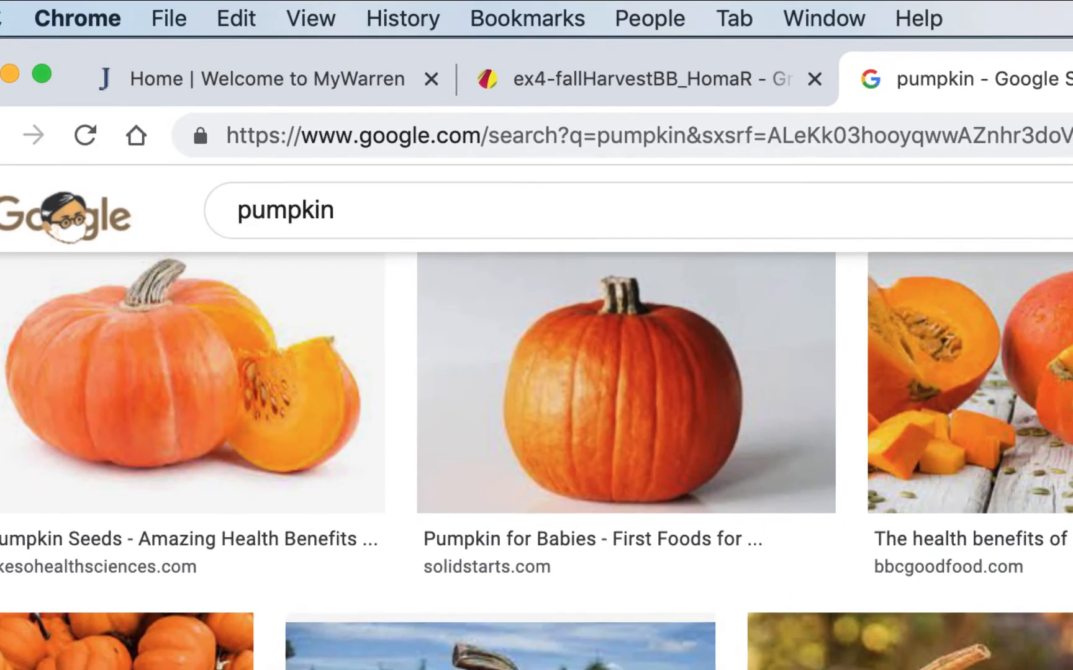
pyautogui.scroll(-10, 720, 664)
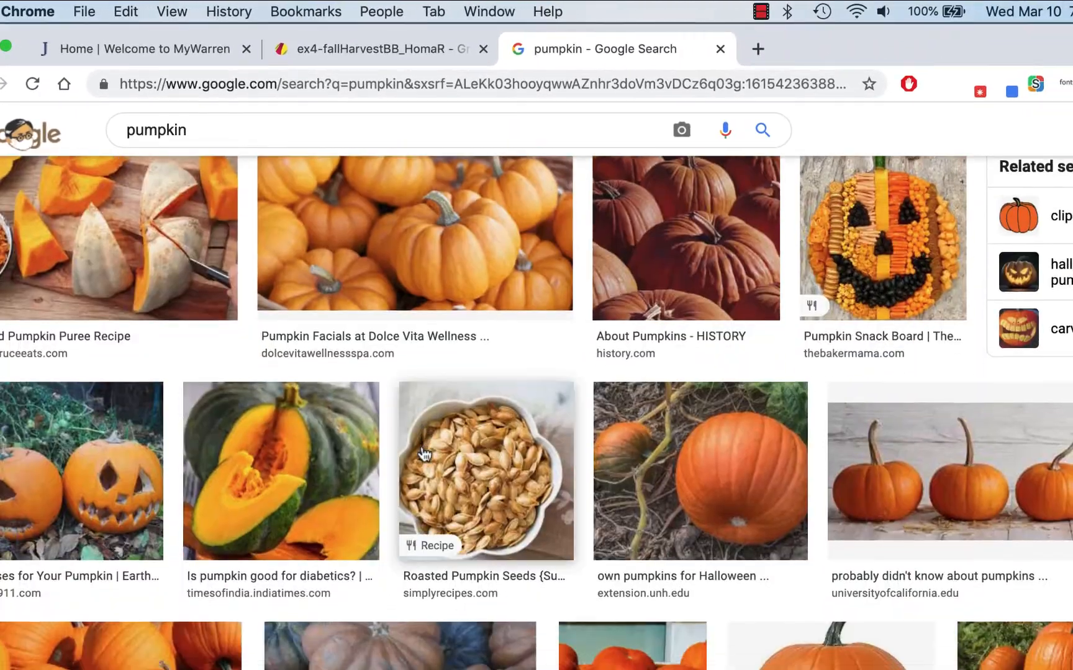
pyautogui.scroll(-15, 424, 455)
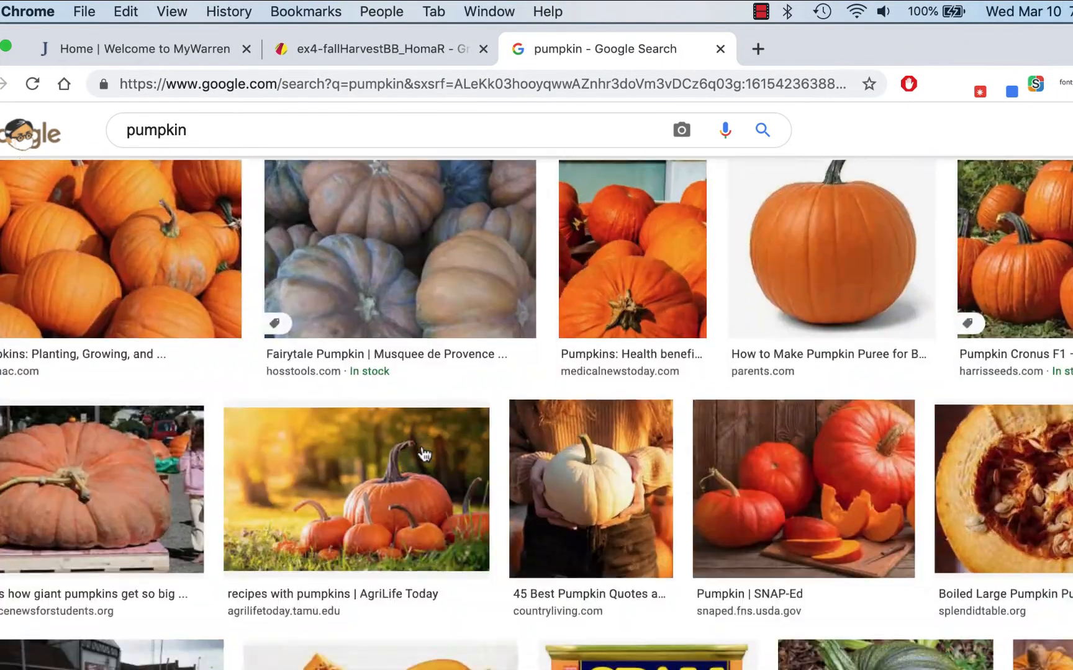
pyautogui.scroll(-5, 424, 455)
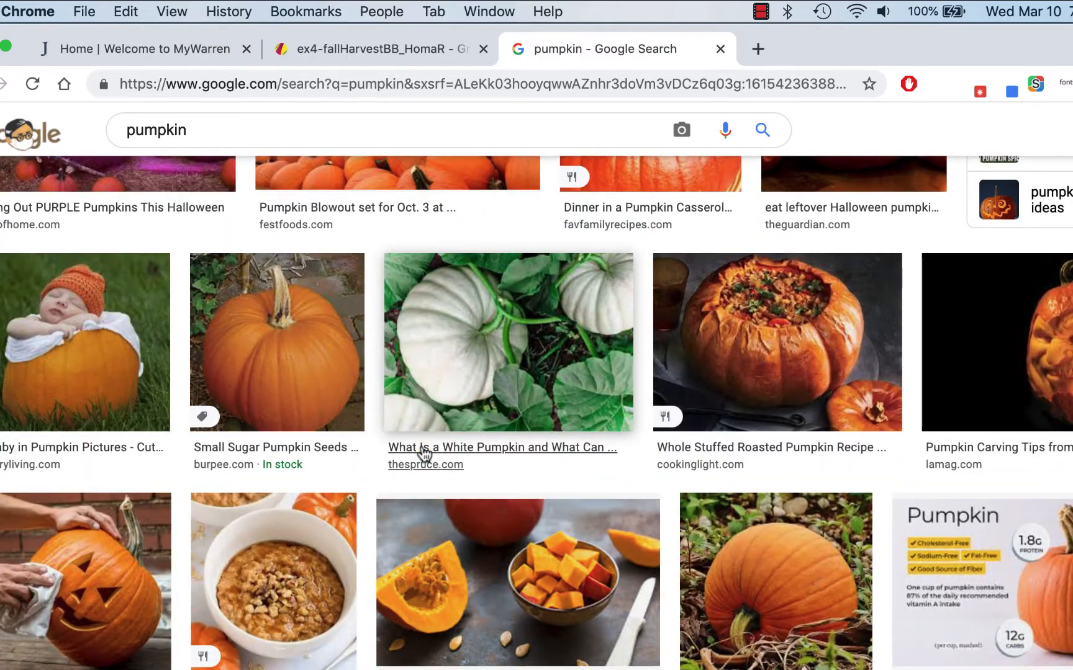
pyautogui.scroll(-5, 424, 455)
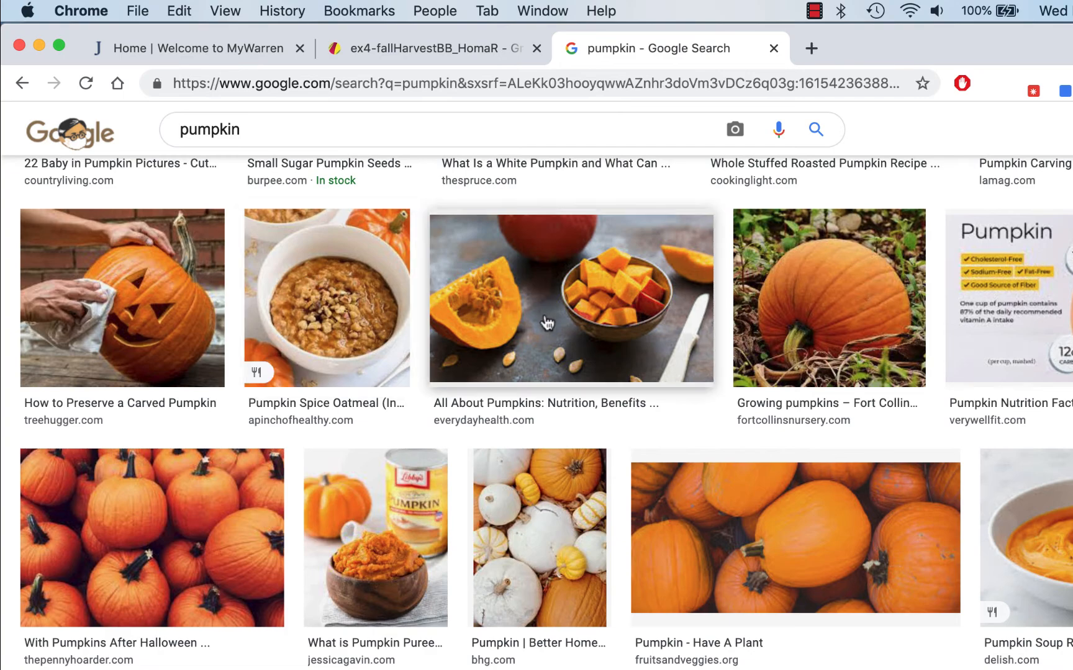
pyautogui.scroll(1, 650, 367)
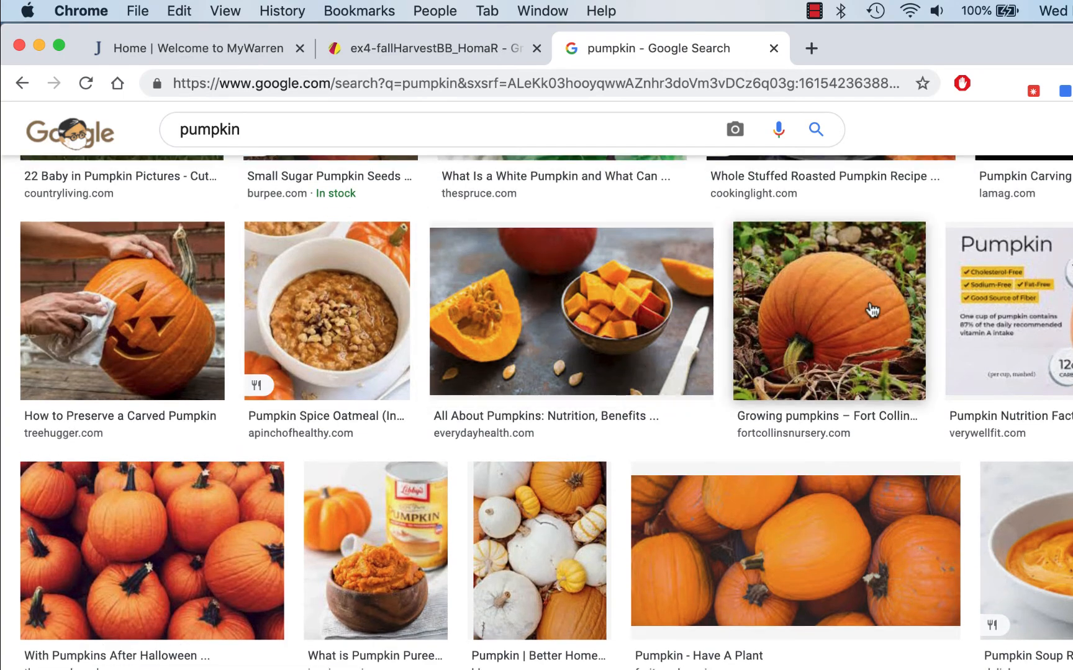
pyautogui.scroll(3, 872, 311)
pyautogui.scroll(-10, 872, 310)
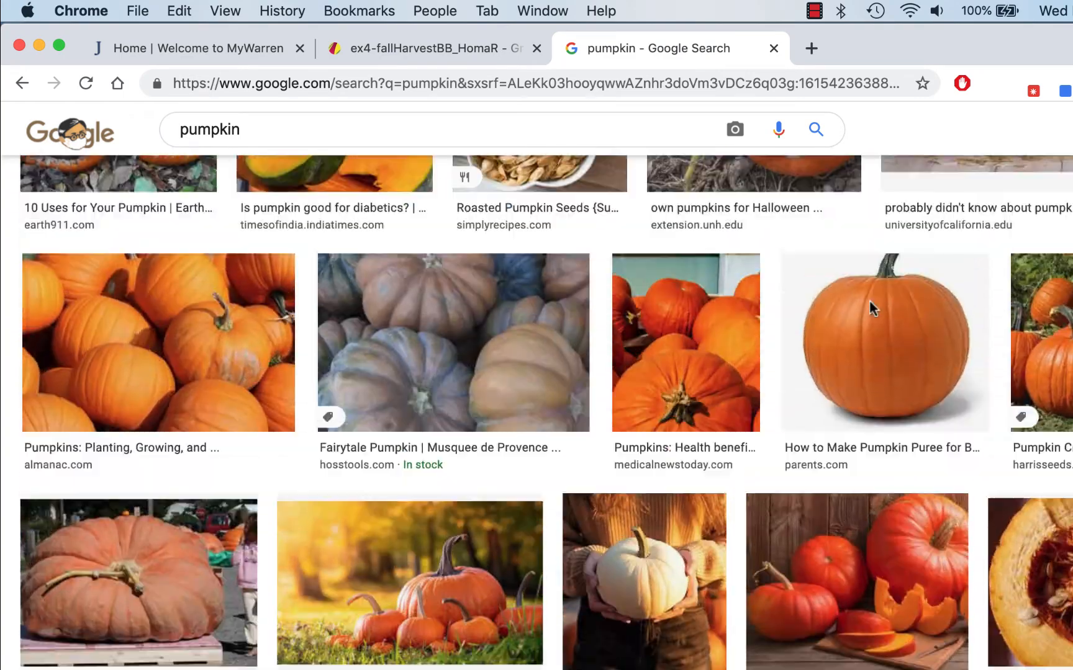
pyautogui.scroll(5, 872, 309)
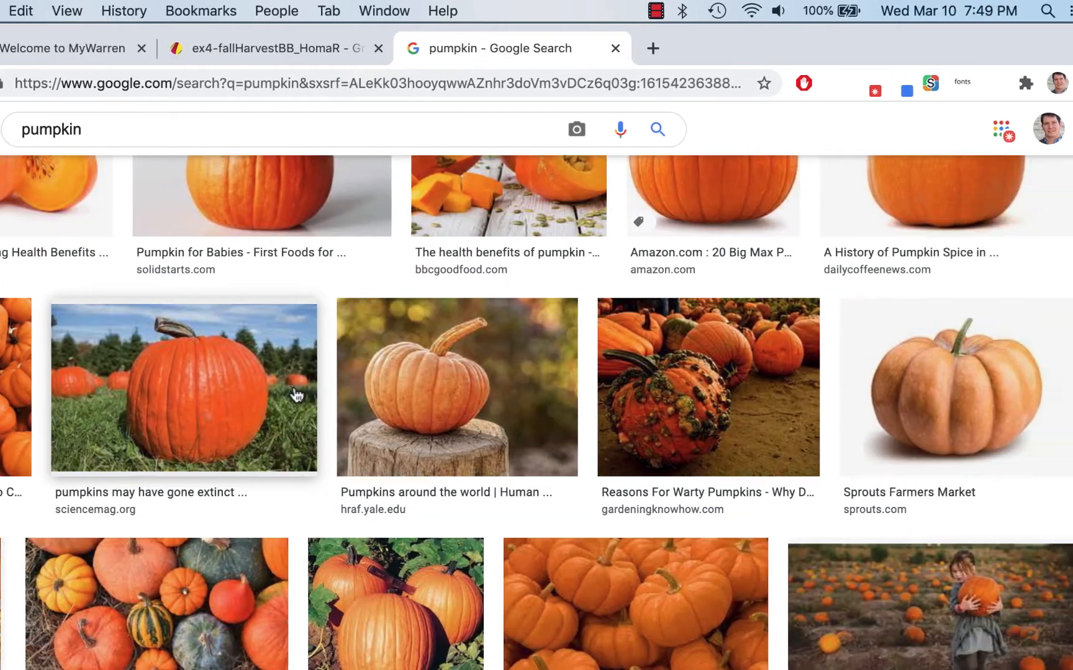
pyautogui.scroll(-5, 668, 353)
pyautogui.scroll(1, 464, 353)
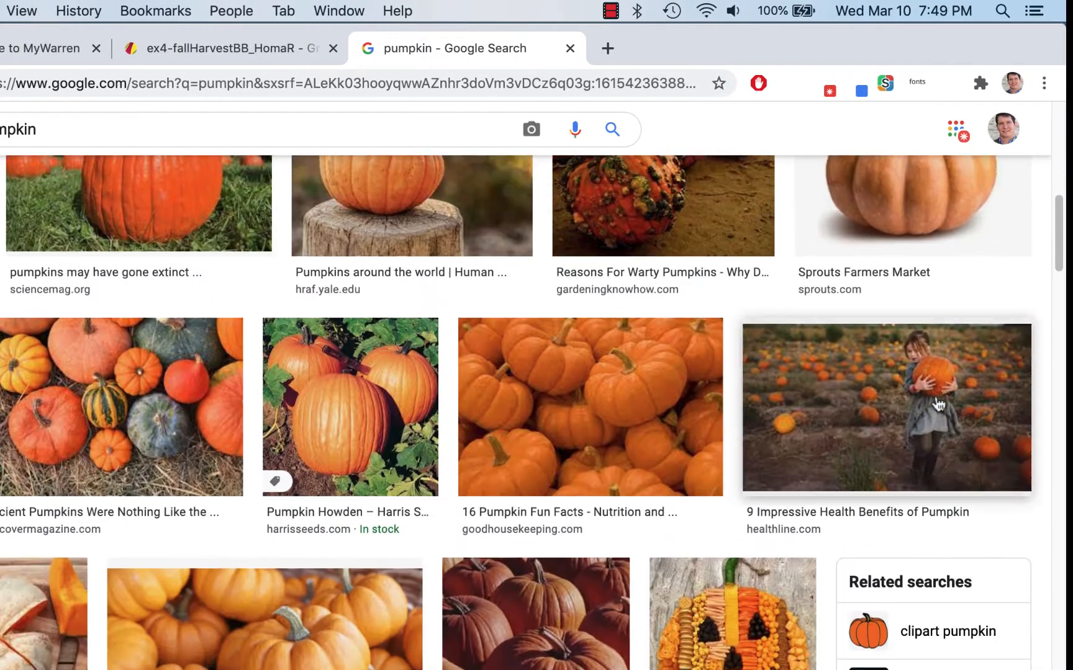
pyautogui.scroll(-15, 560, 413)
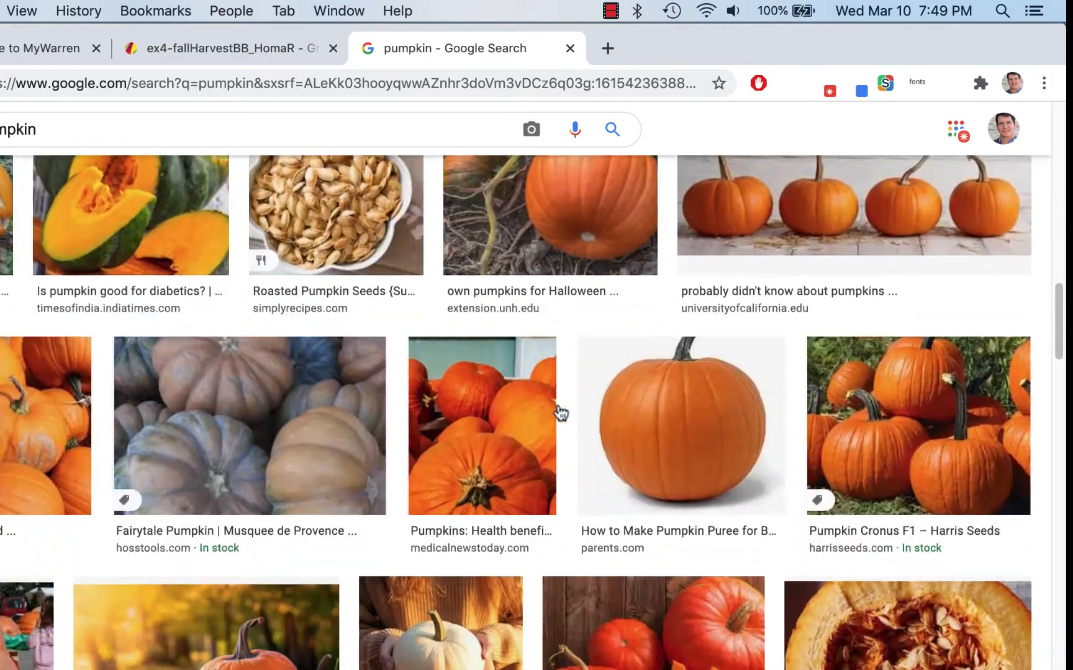
pyautogui.scroll(-10, 561, 414)
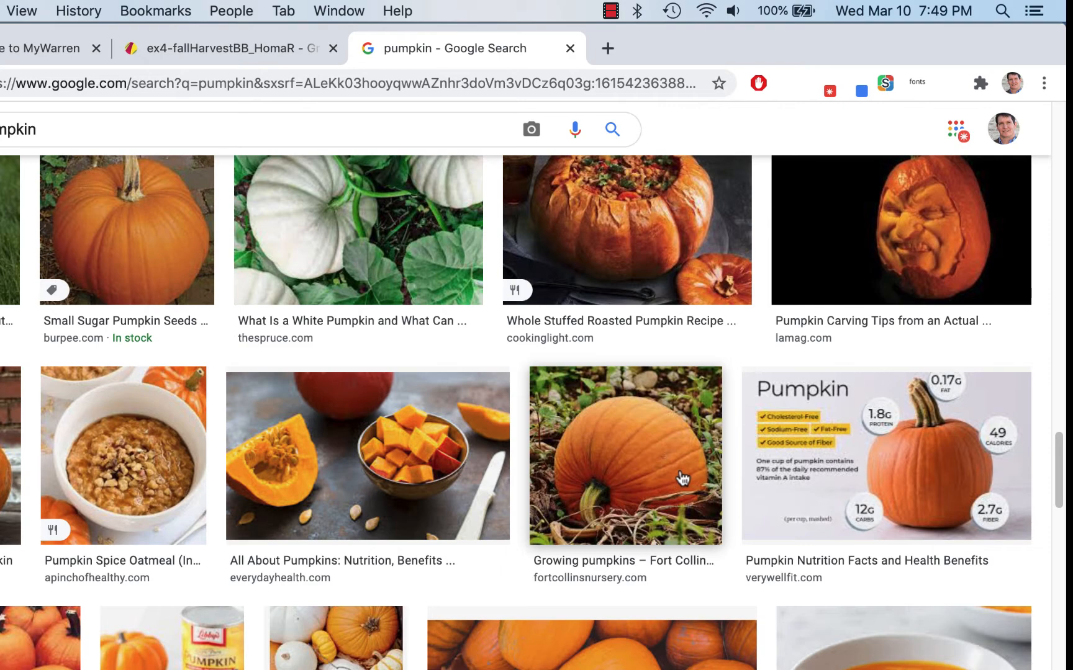
# Step: Open the Fort Collins Nursery "Growing pumpkins" photo from the results and copy the image
pyautogui.click(681, 478)
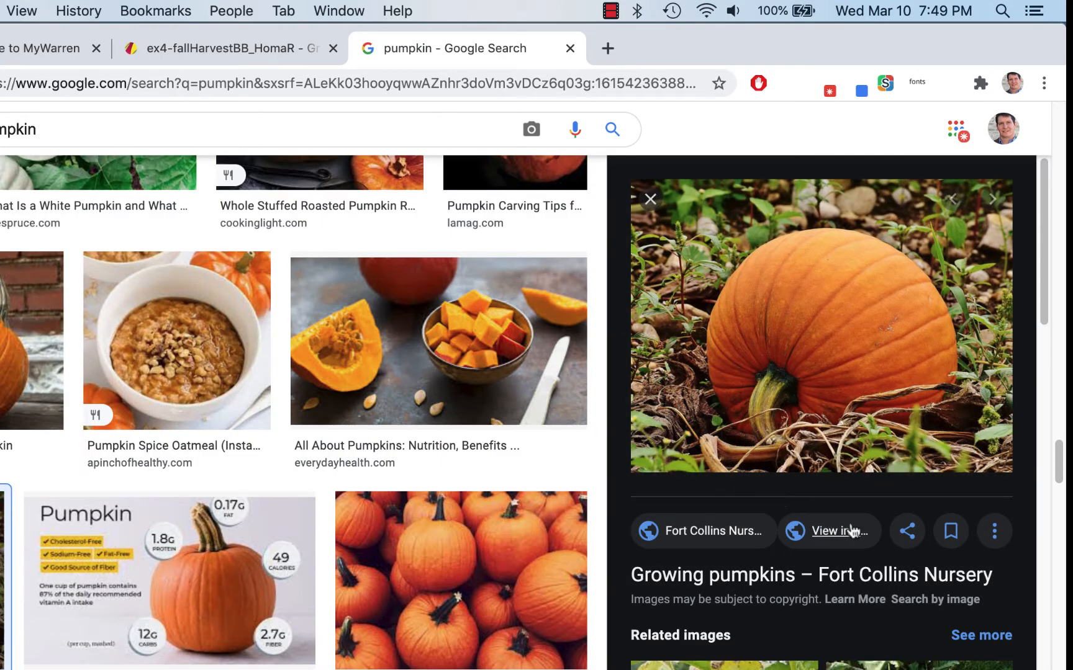
pyautogui.rightClick(849, 298)
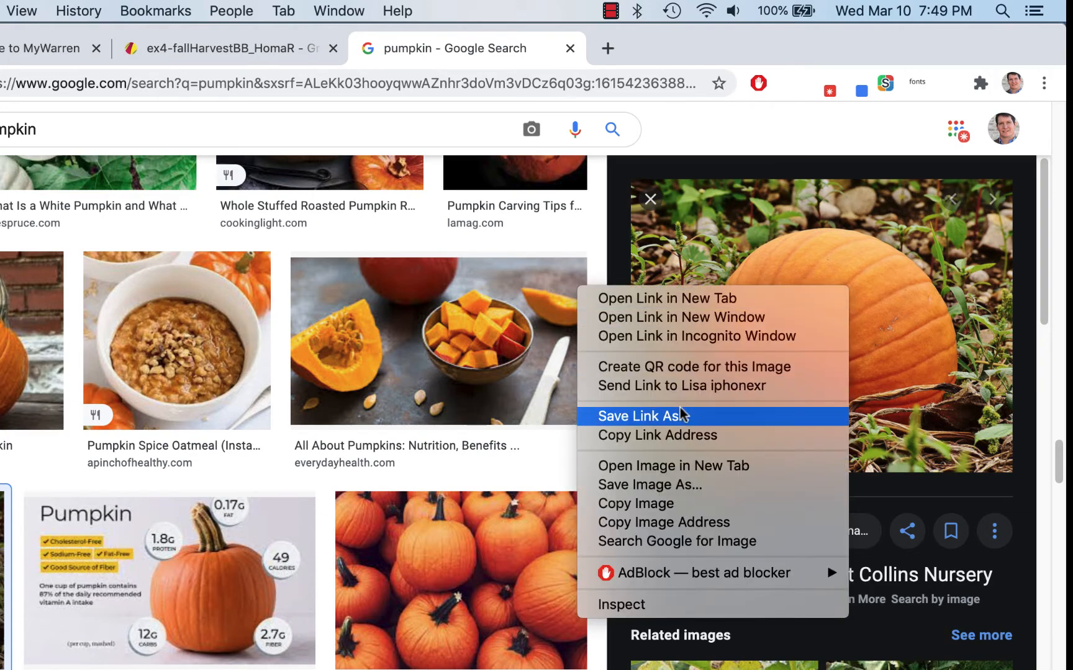
pyautogui.click(658, 505)
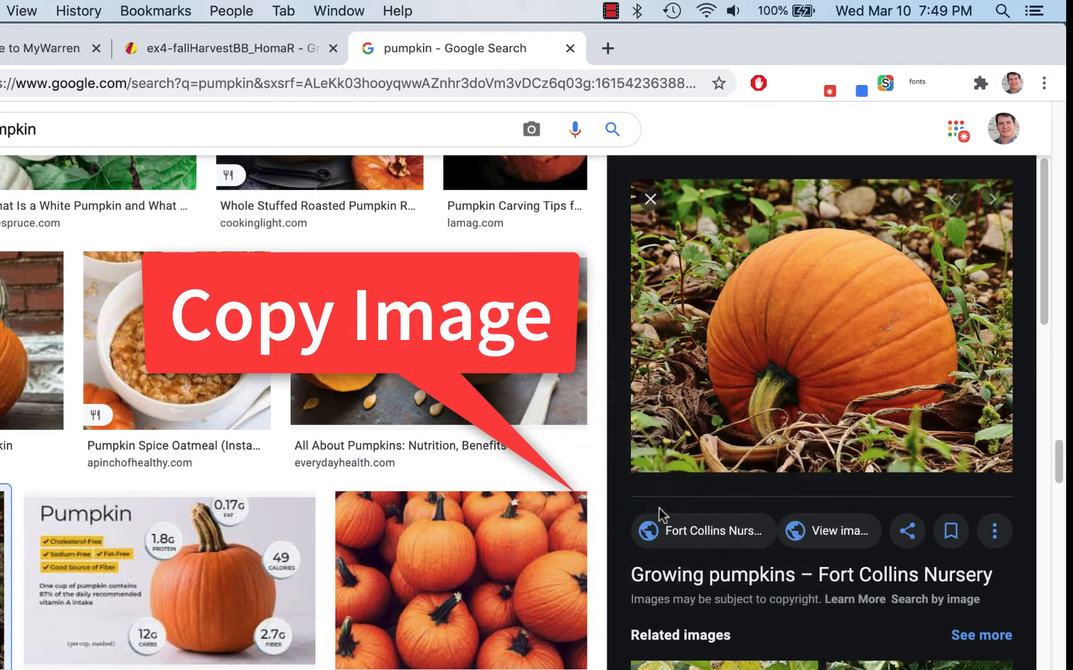
# Step: Switch back to the billboard design and move the logo, "invites you to their" line and "Fall Harvest Fest" title below the page
pyautogui.click(225, 46)
pyautogui.moveTo(129, 250); pyautogui.dragTo(378, 456)
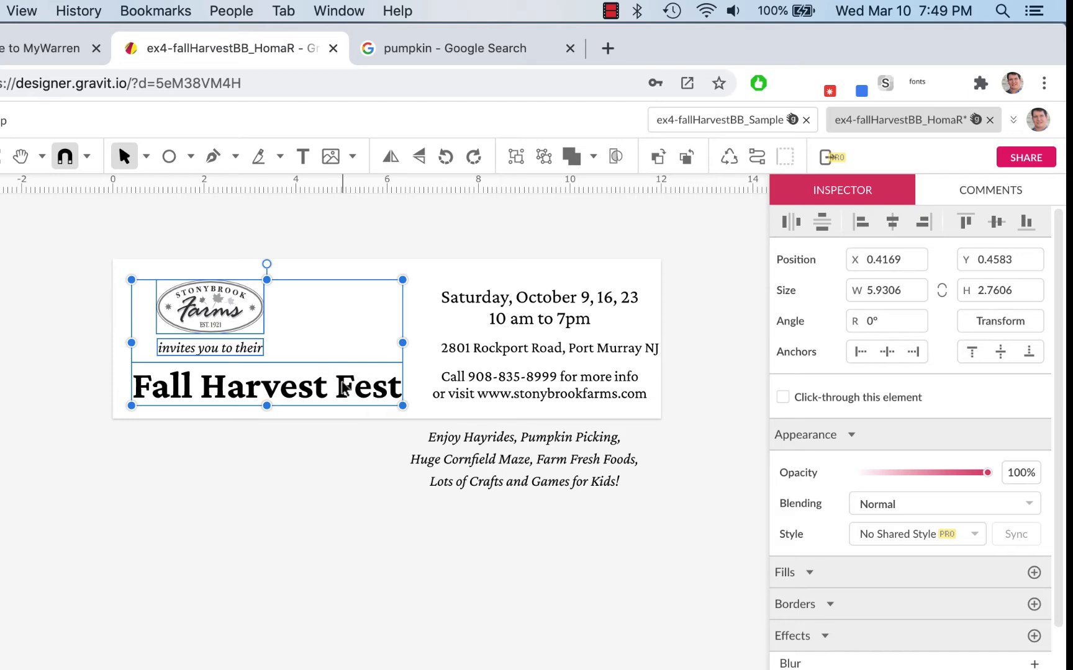
pyautogui.moveTo(347, 385); pyautogui.dragTo(538, 588)
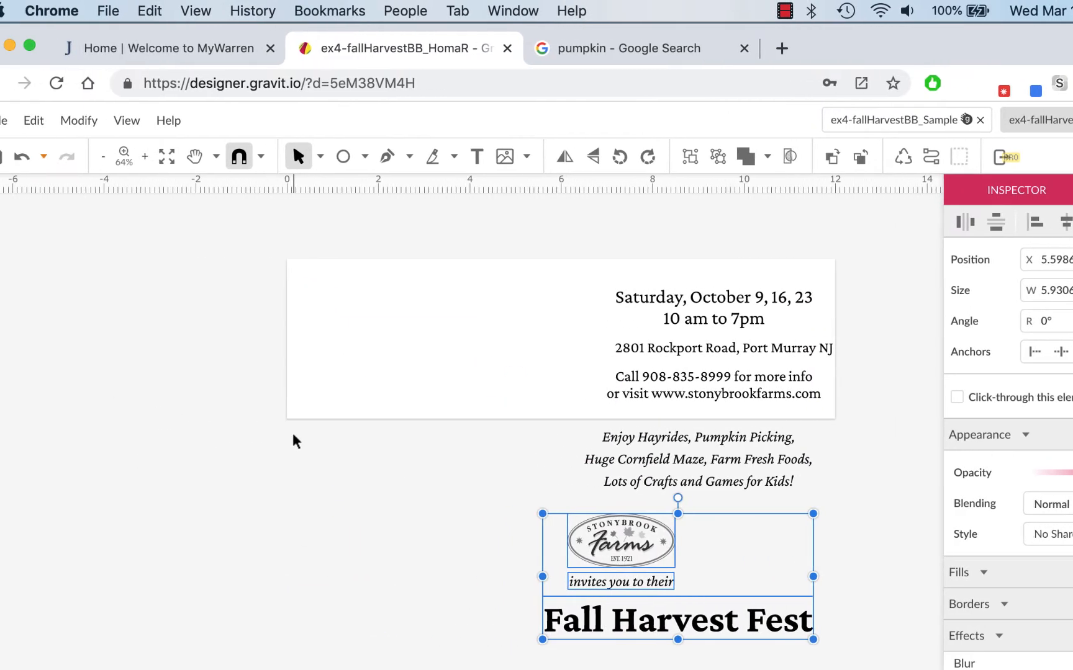
# Step: Paste the pumpkin photo and enlarge it to about 5.37 x 4.12 inches, overhanging the page's left end on three sides
pyautogui.hotkey('ctrl', 'v')
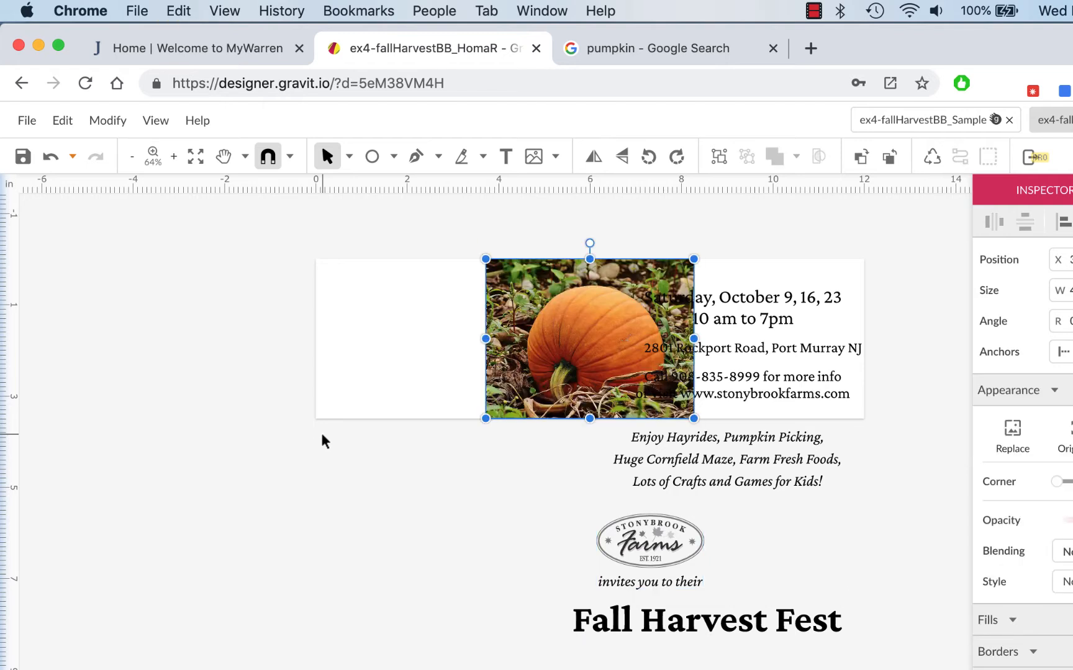
pyautogui.moveTo(597, 317); pyautogui.dragTo(356, 306)
pyautogui.moveTo(455, 401); pyautogui.dragTo(531, 433)
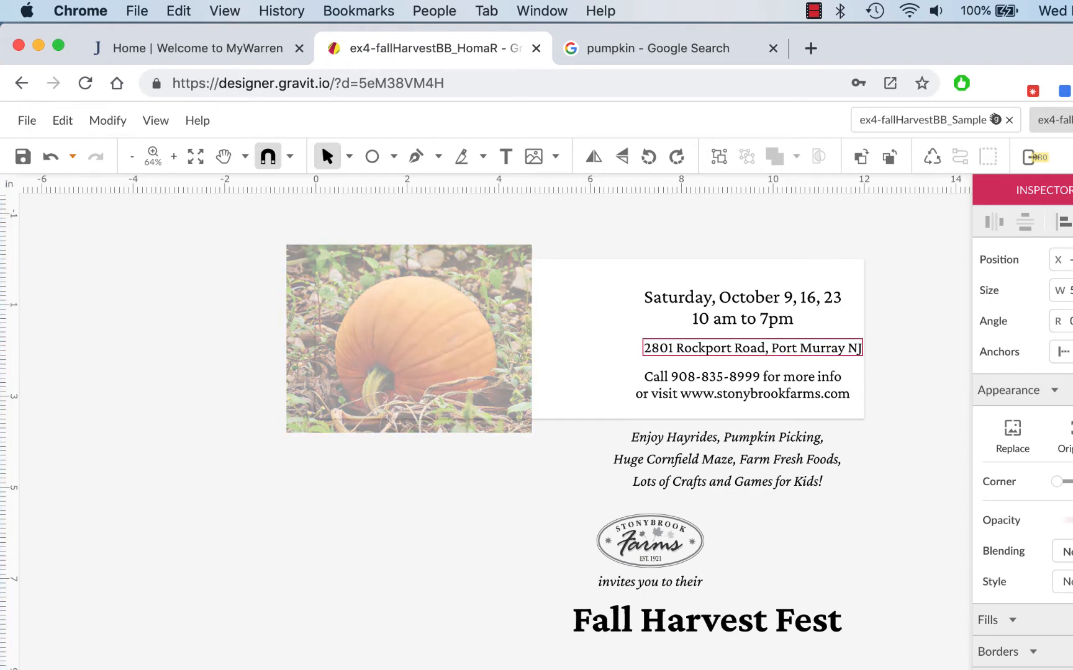
# Step: Lower the pumpkin photo's opacity to 32% so the page edges show through it
pyautogui.moveTo(1072, 521); pyautogui.dragTo(1067, 521)
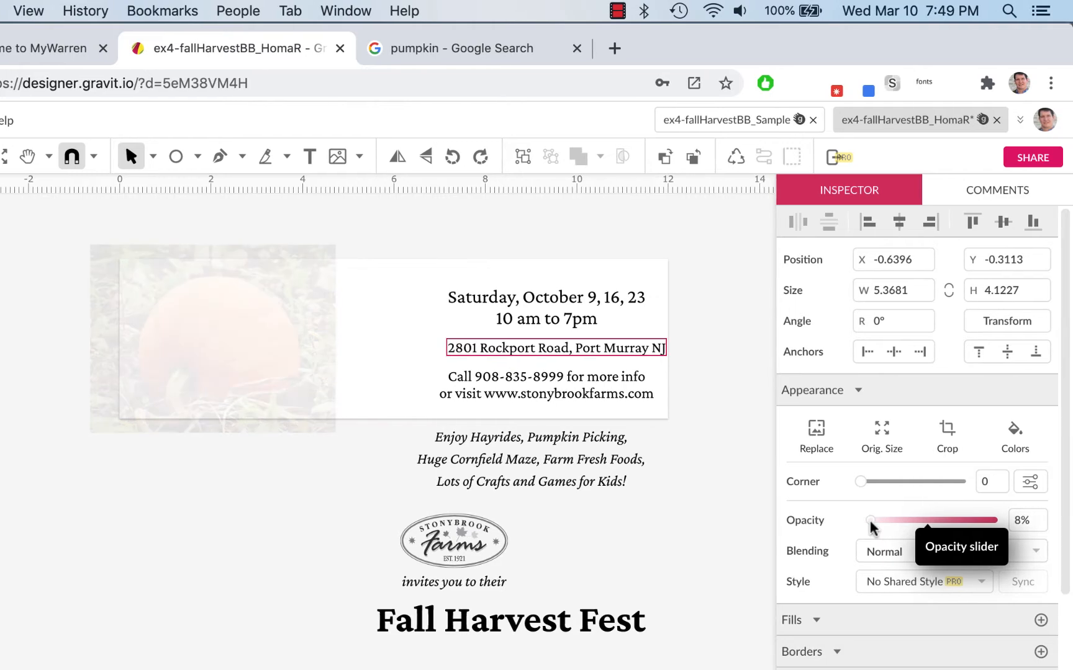
pyautogui.moveTo(870, 522); pyautogui.dragTo(866, 521)
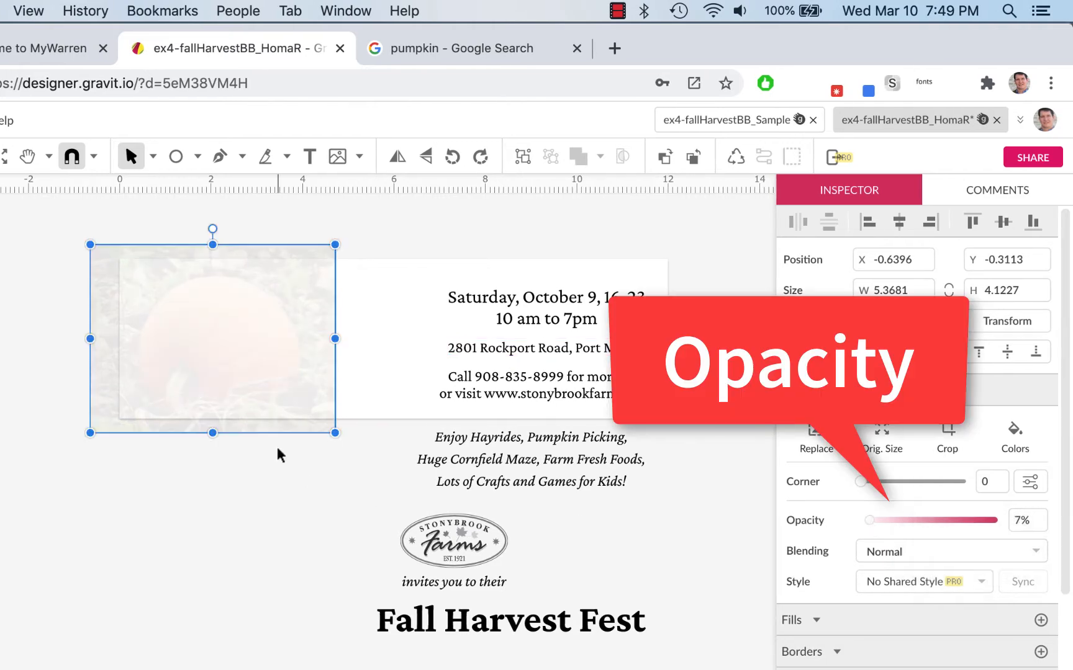
pyautogui.press('super+plus')
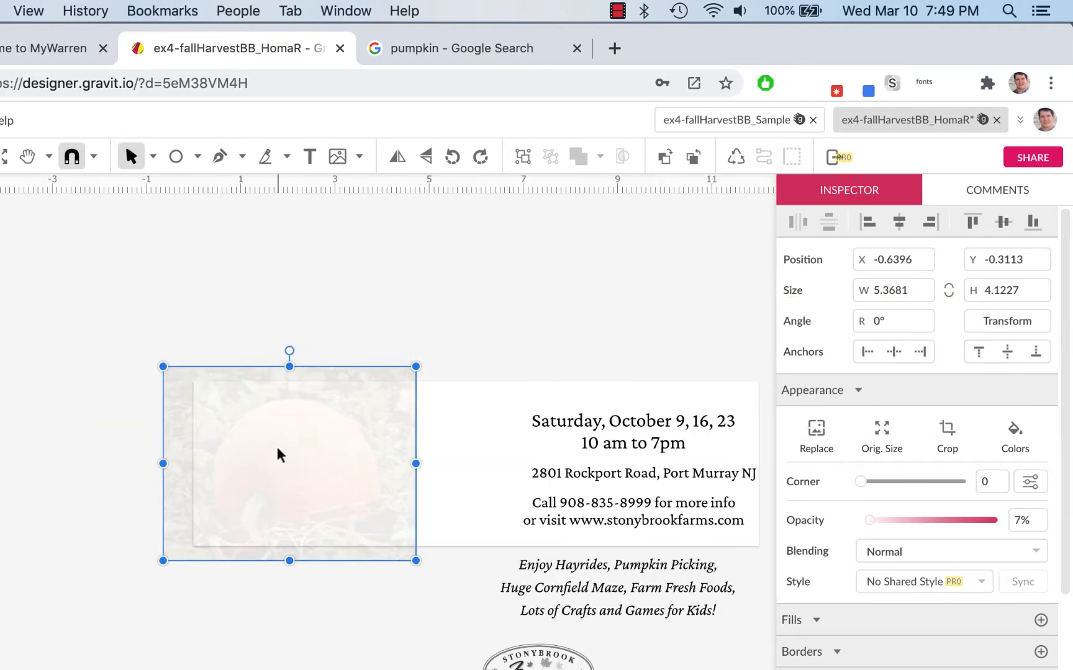
pyautogui.press('super+plus')
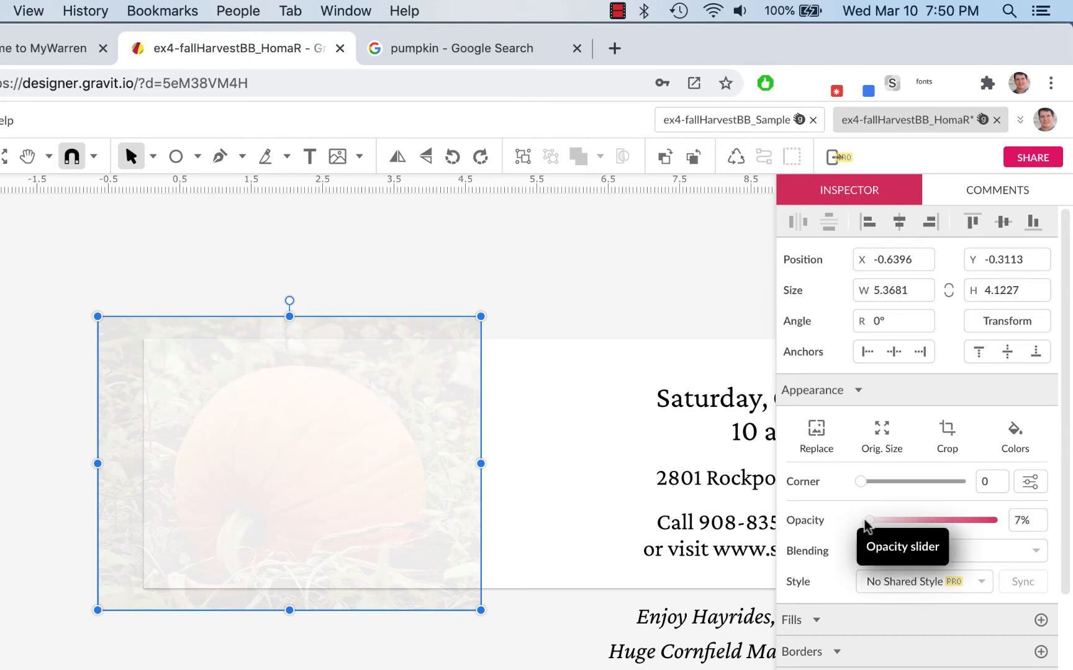
pyautogui.moveTo(869, 520); pyautogui.dragTo(902, 523)
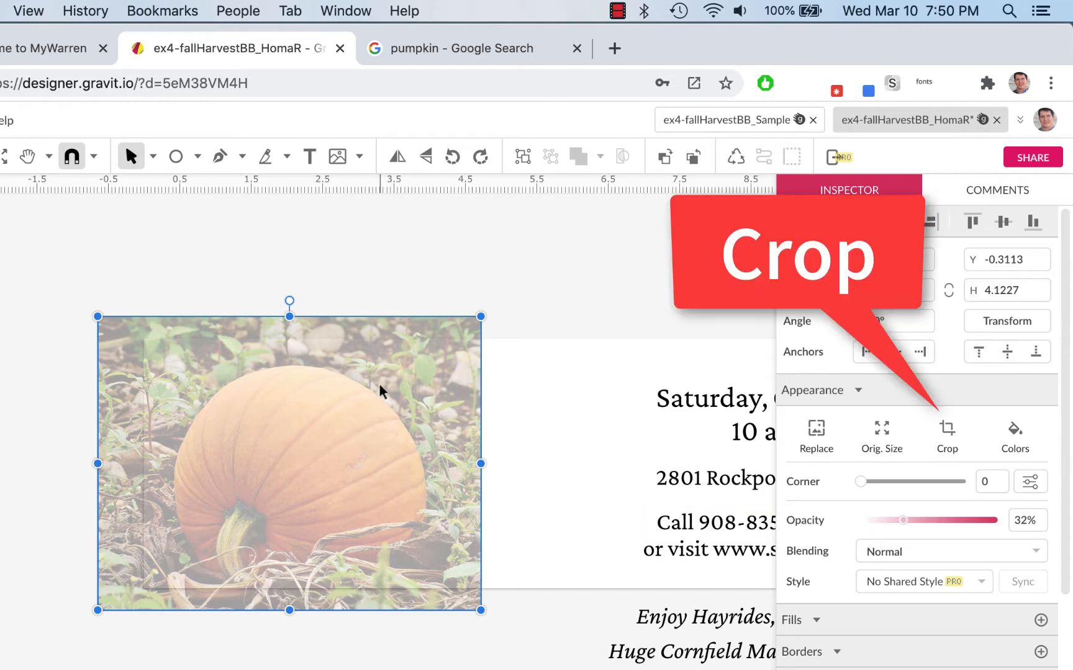
# Step: Crop the pumpkin photo's top, left and bottom sides to the page edges and leave crop mode
pyautogui.click(952, 426)
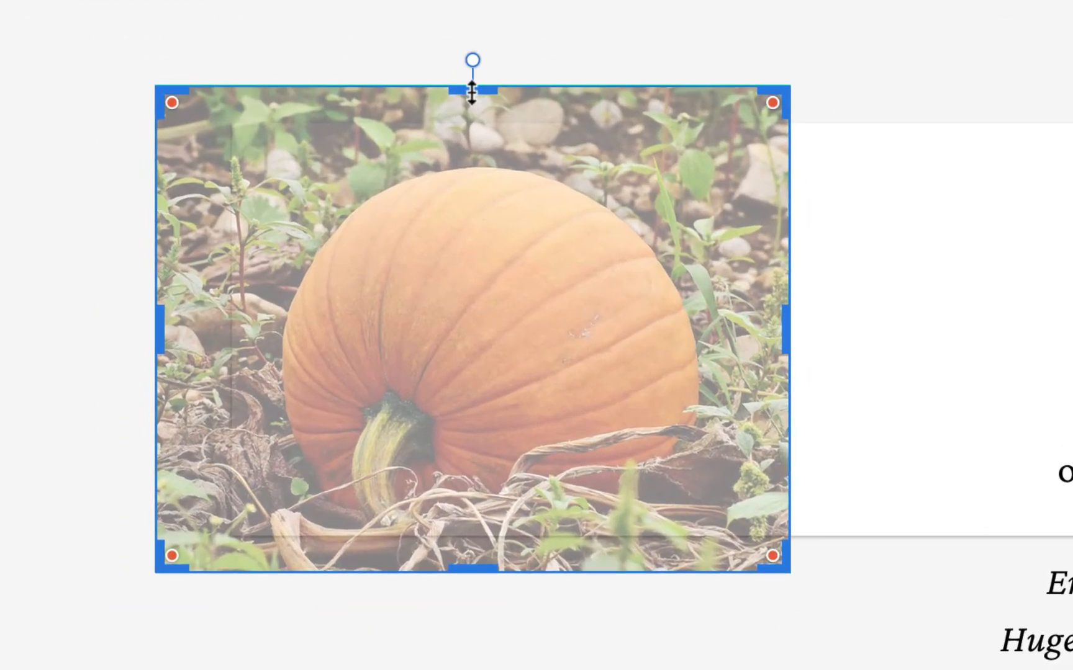
pyautogui.moveTo(392, 191); pyautogui.dragTo(392, 223)
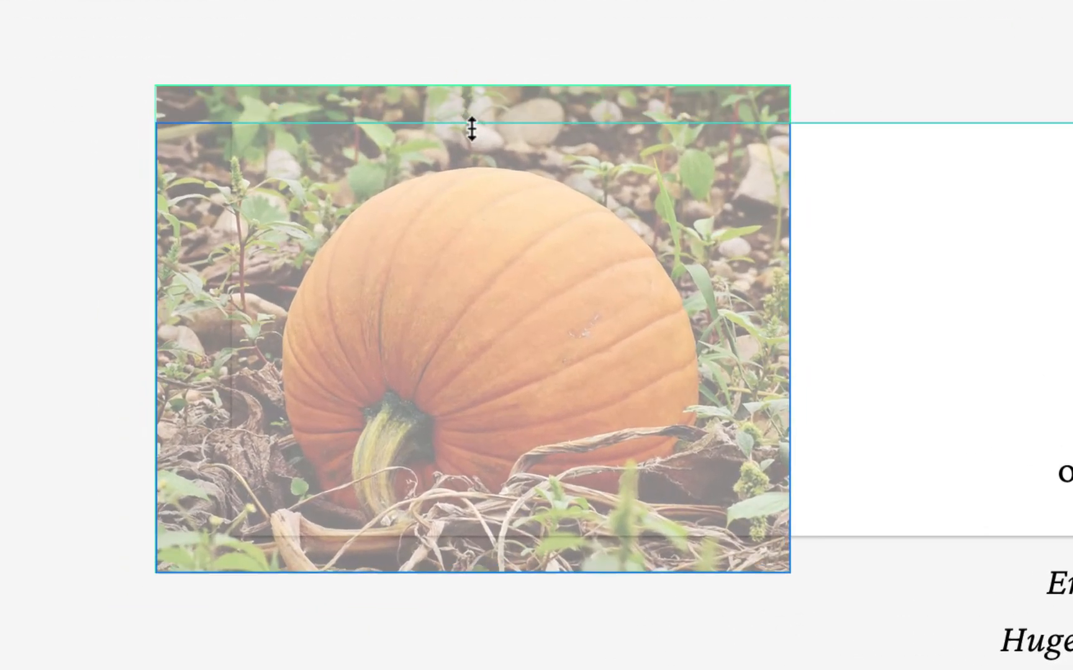
pyautogui.moveTo(472, 128); pyautogui.dragTo(472, 127)
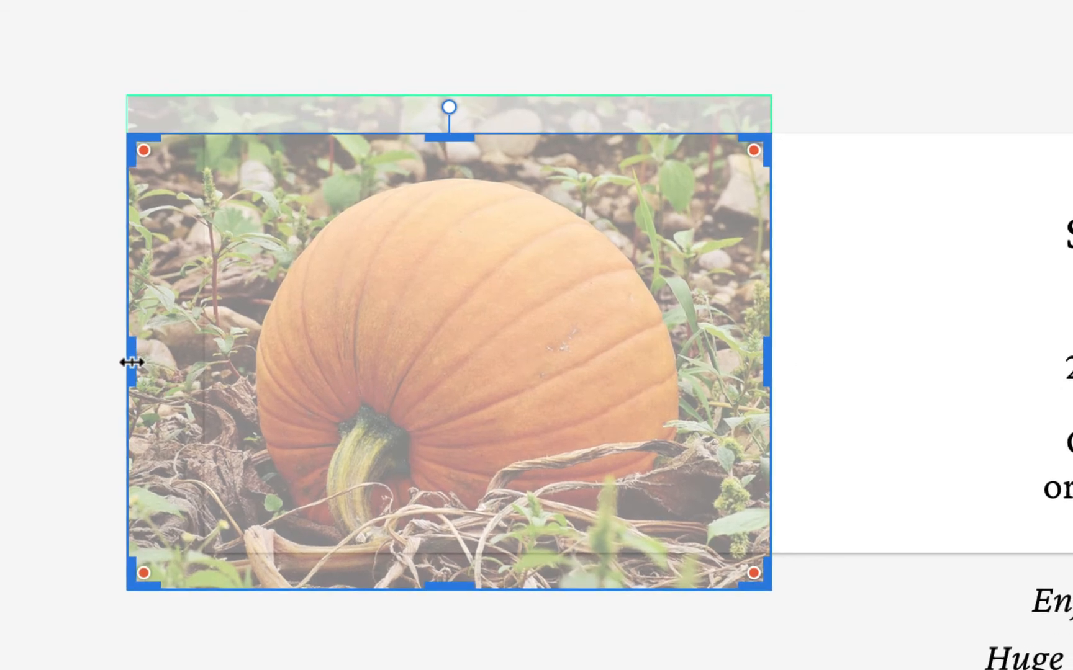
pyautogui.moveTo(131, 362); pyautogui.dragTo(205, 352)
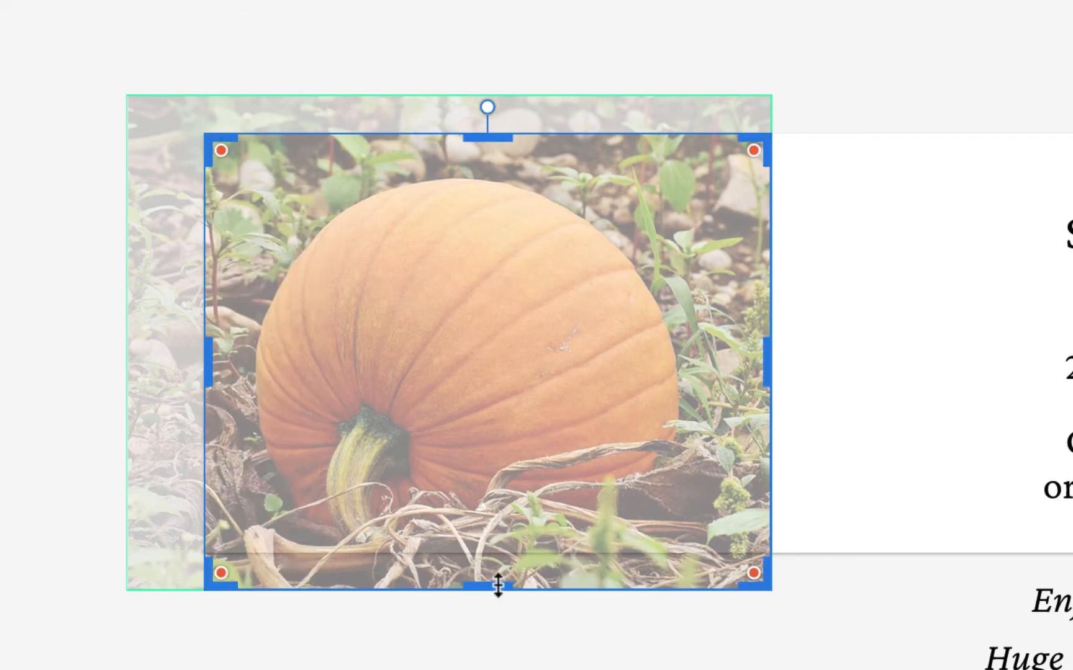
pyautogui.moveTo(497, 586); pyautogui.dragTo(500, 559)
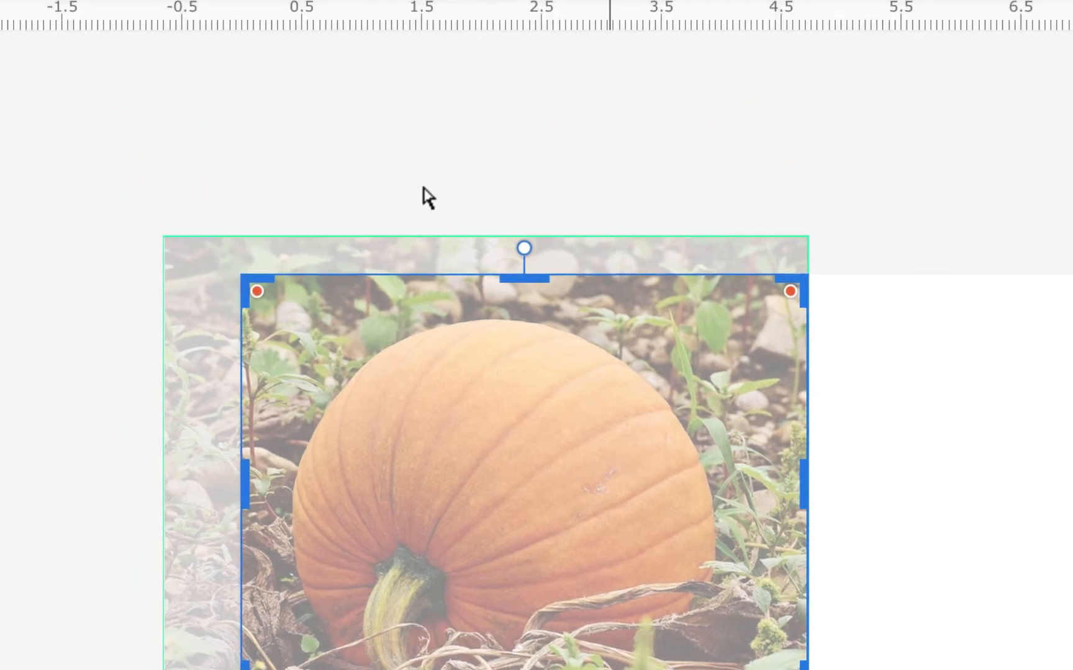
pyautogui.click(273, 34)
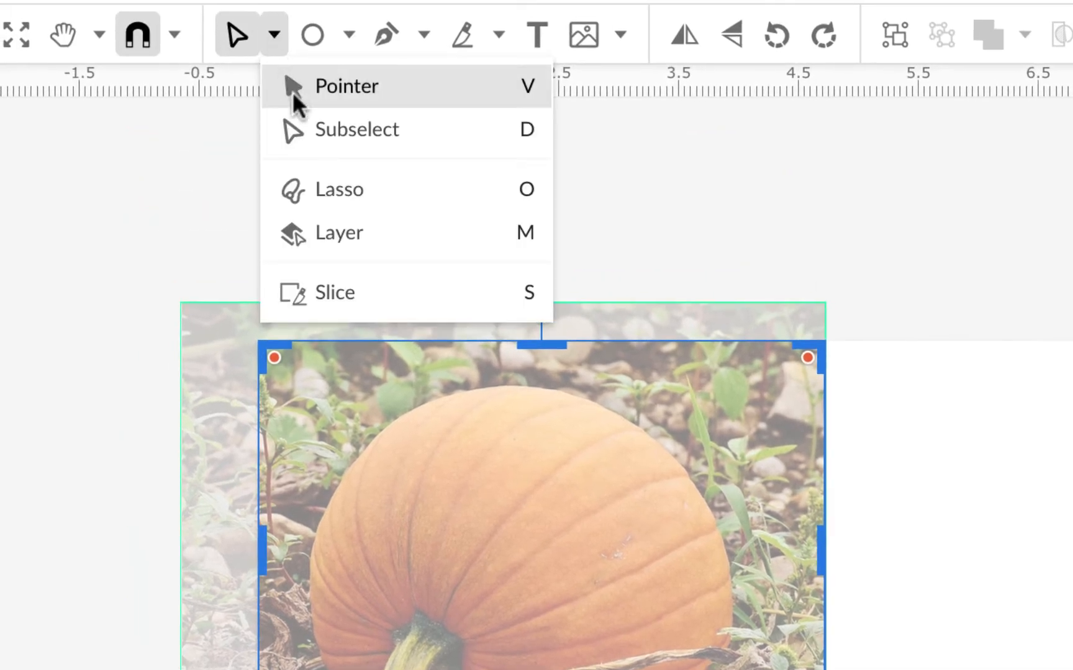
pyautogui.click(292, 91)
pyautogui.click(541, 192)
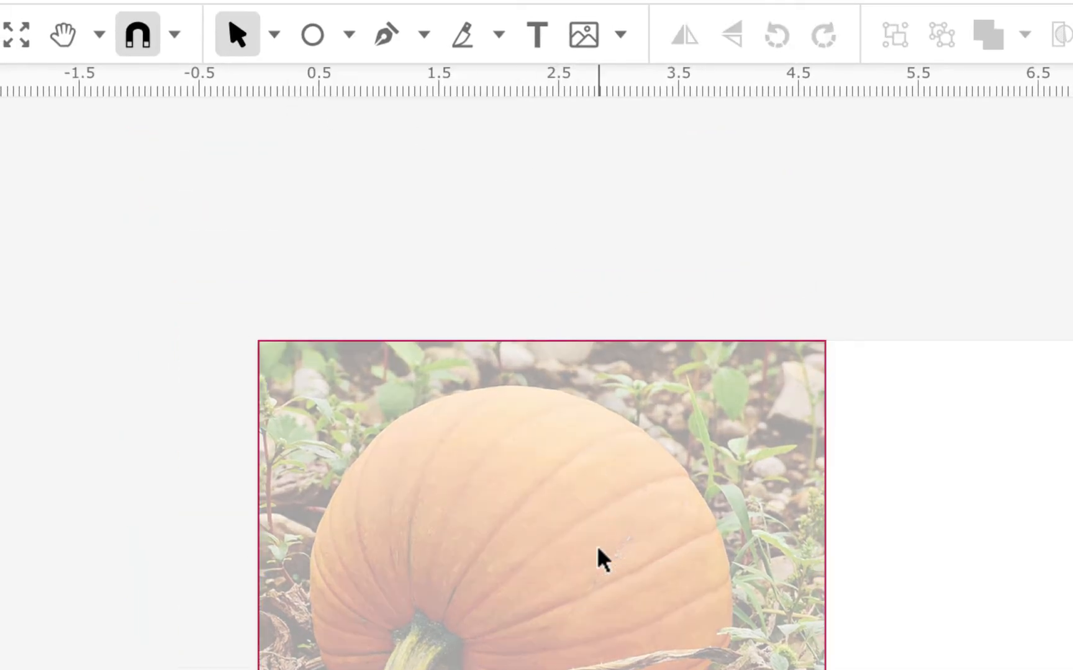
# Step: Set the pumpkin photo's opacity to 100% and crop its right side to a width of about 4.25 inches
pyautogui.click(598, 550)
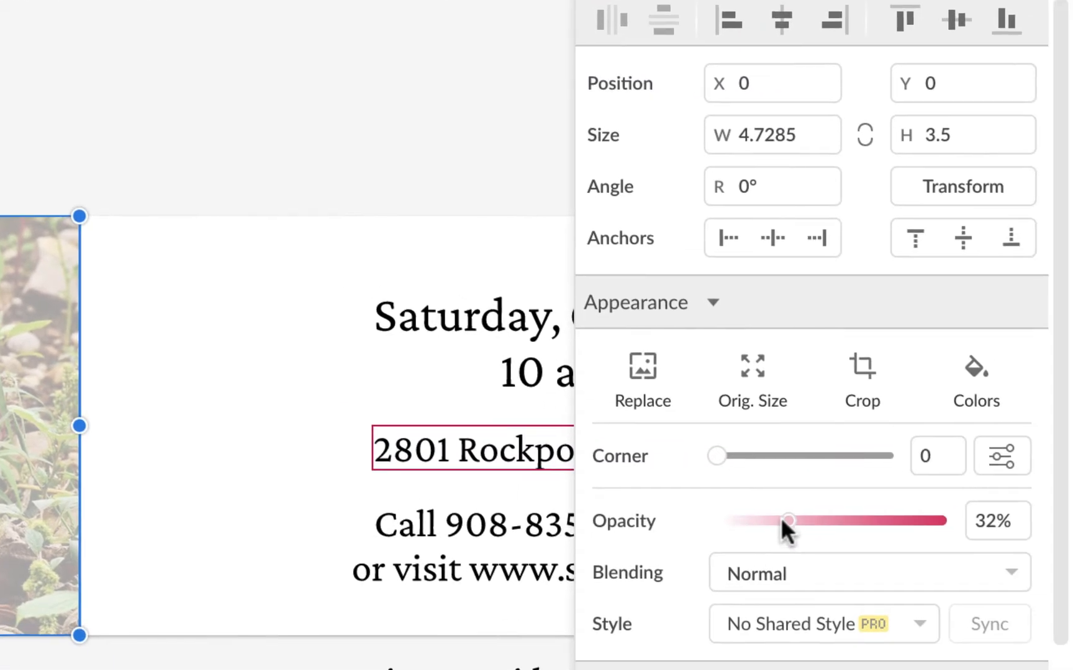
pyautogui.moveTo(830, 527); pyautogui.dragTo(1022, 547)
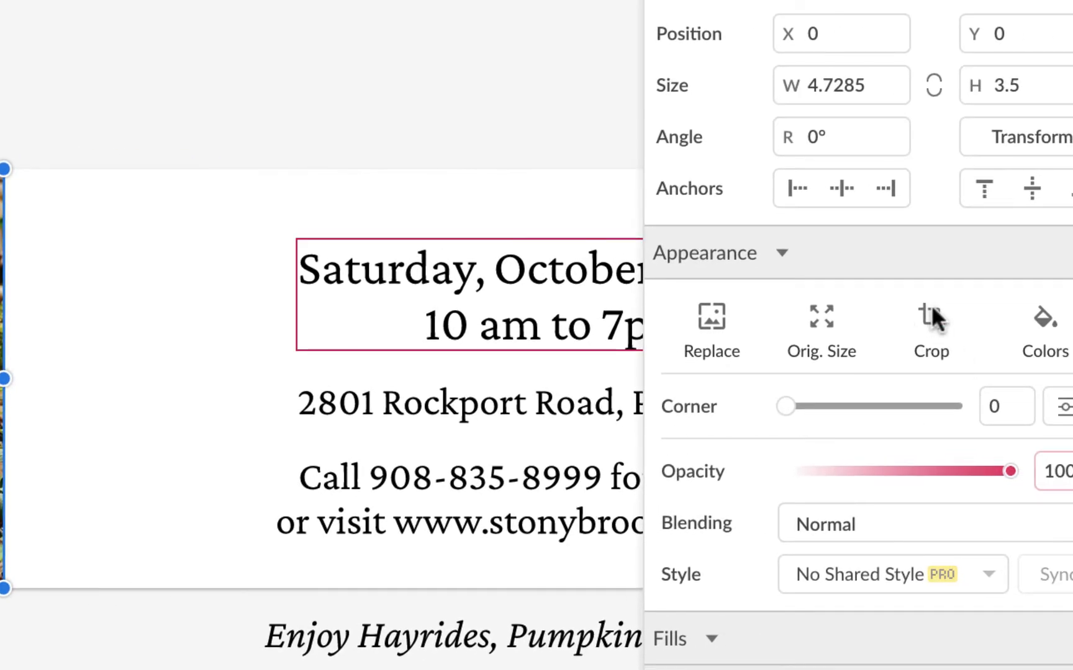
pyautogui.click(931, 308)
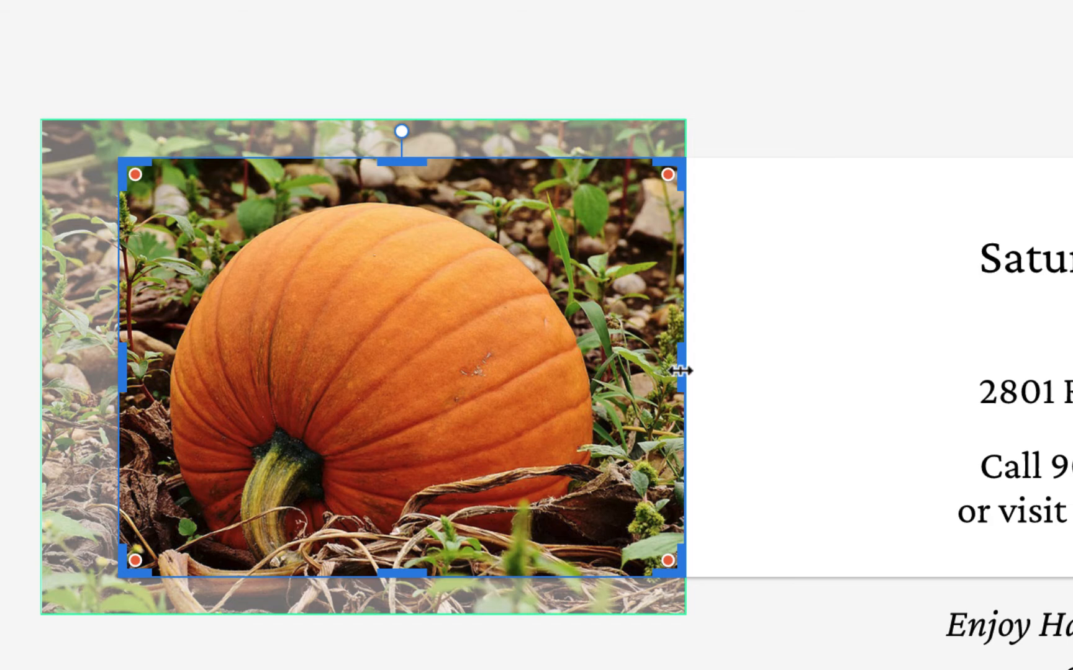
pyautogui.moveTo(683, 368); pyautogui.dragTo(628, 371)
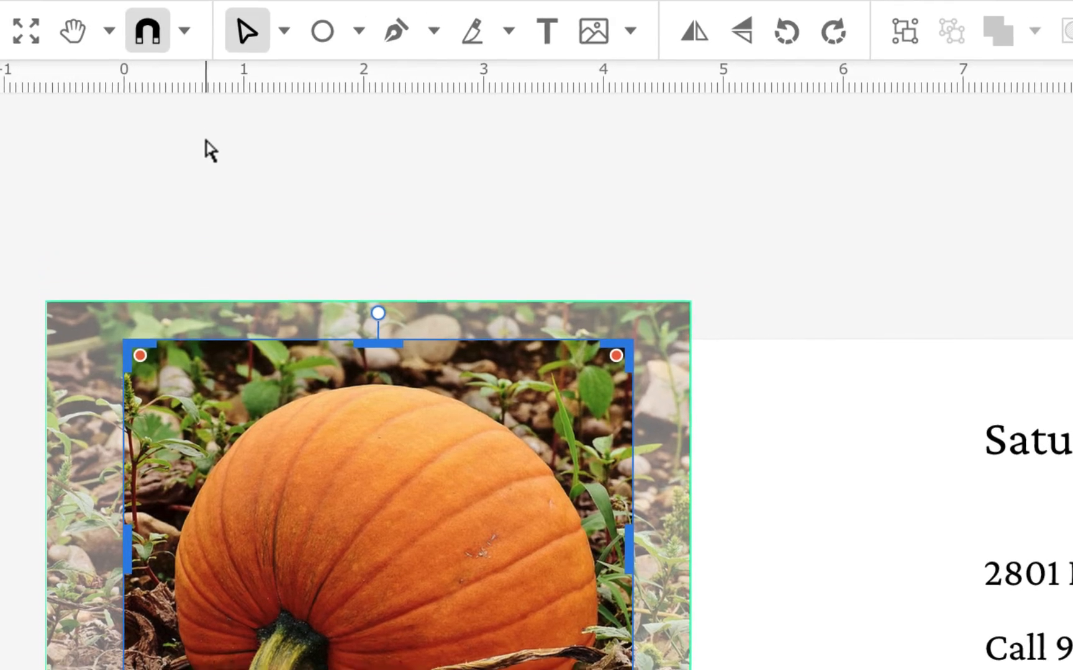
pyautogui.click(205, 24)
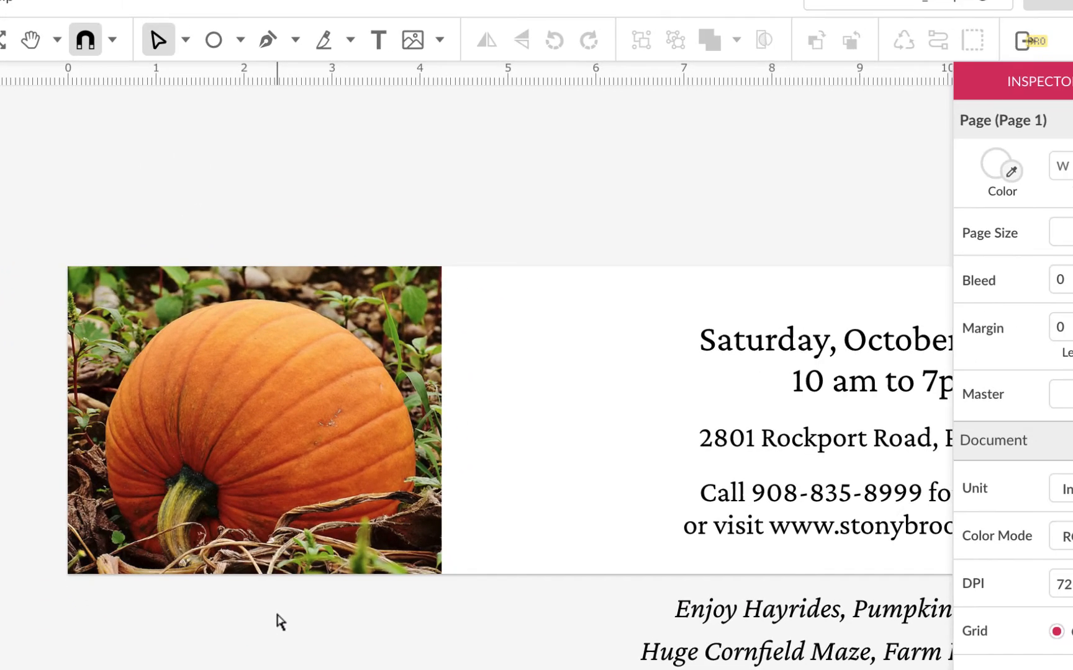
# Step: Move the pumpkin photo about 0.6 inches to the left, so it overhangs the page's left edge
pyautogui.press('super+minus')
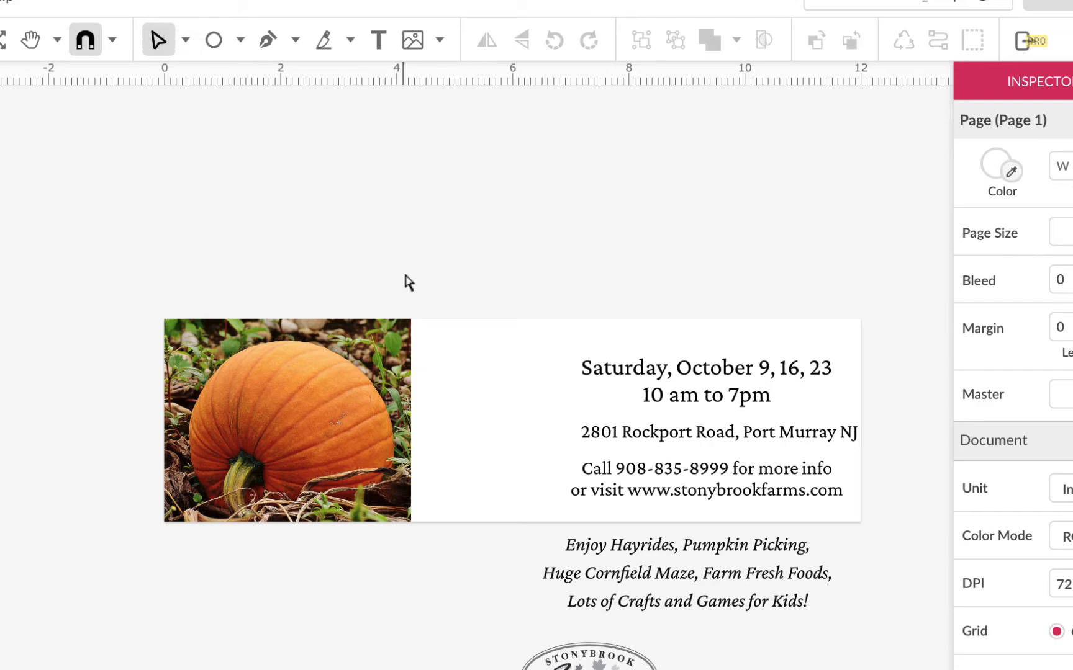
pyautogui.click(186, 39)
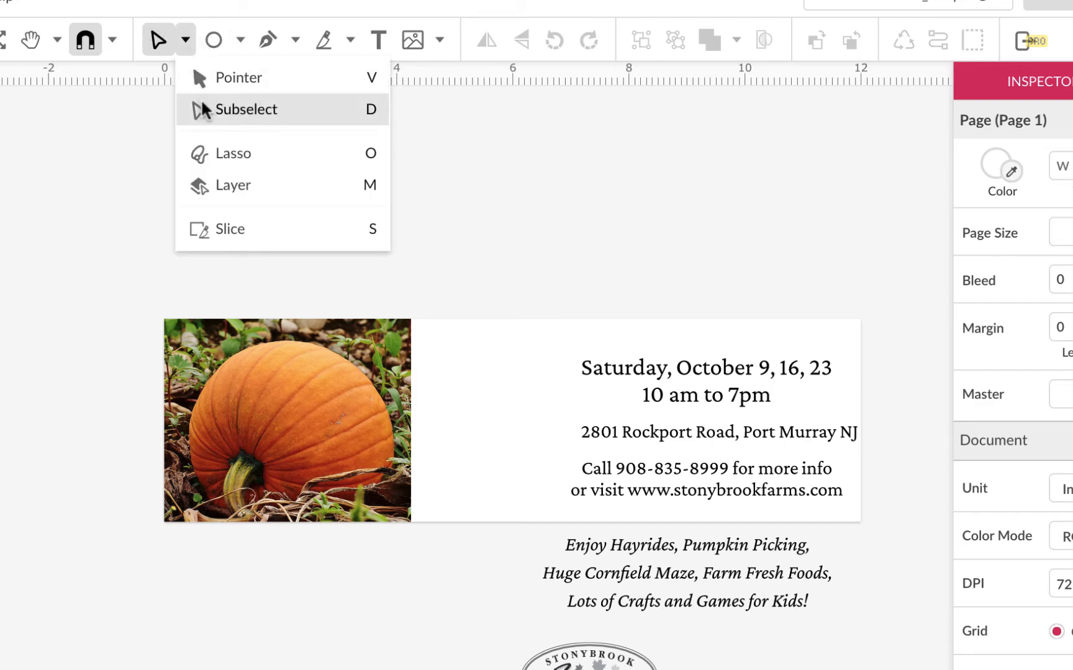
pyautogui.click(208, 78)
pyautogui.click(290, 402)
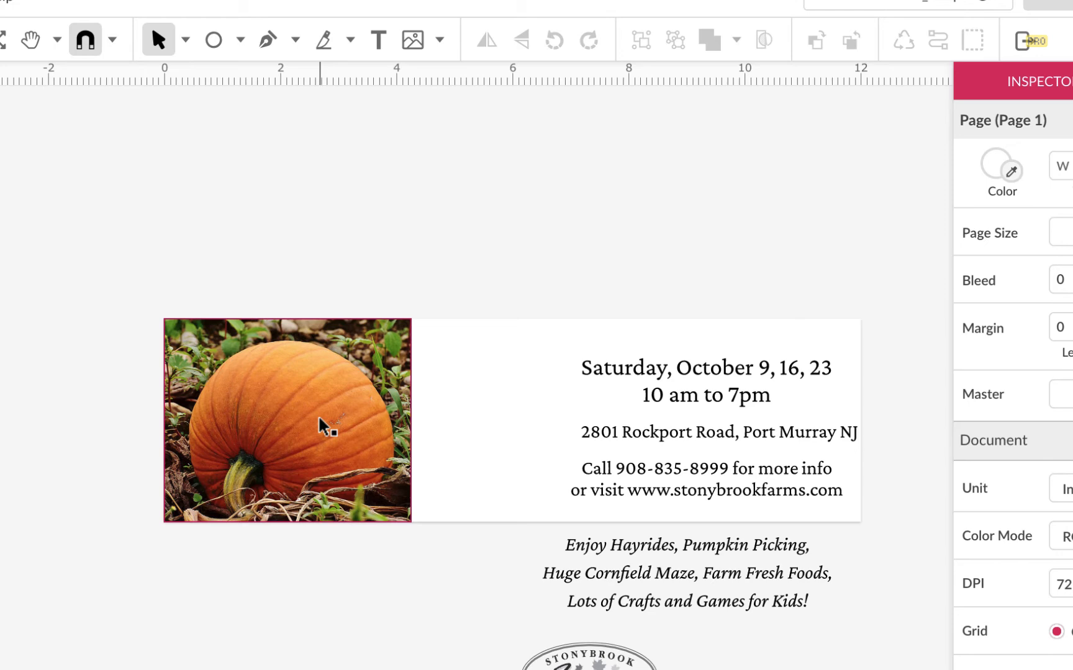
pyautogui.moveTo(319, 418); pyautogui.dragTo(283, 417)
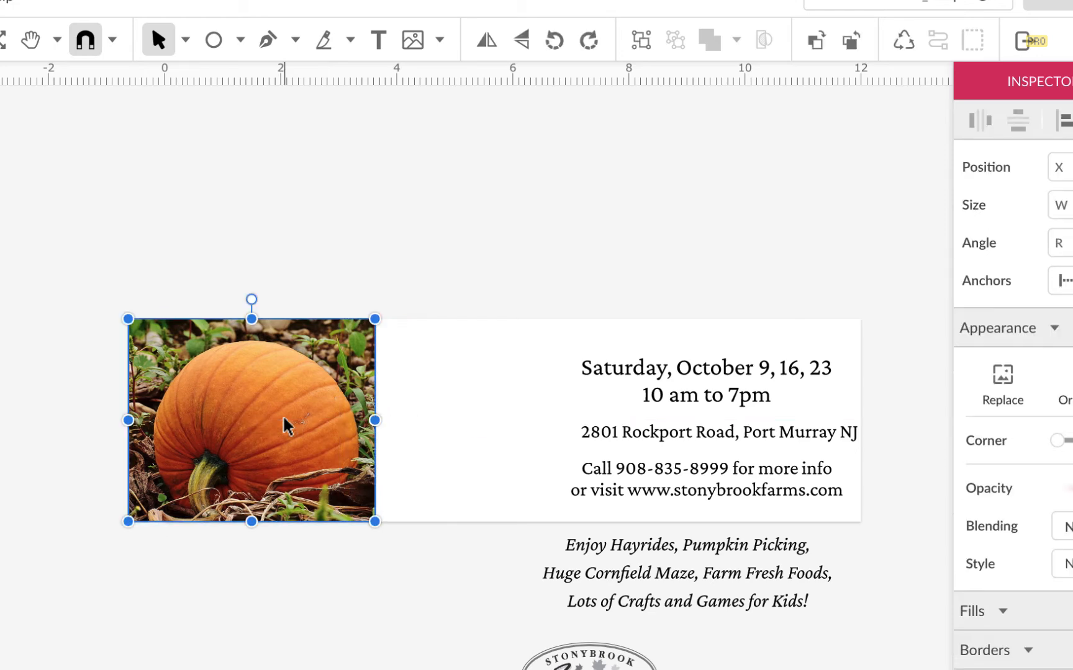
# Step: Crop the pumpkin photo's left side back to the page edge and leave crop mode
pyautogui.click(1043, 378)
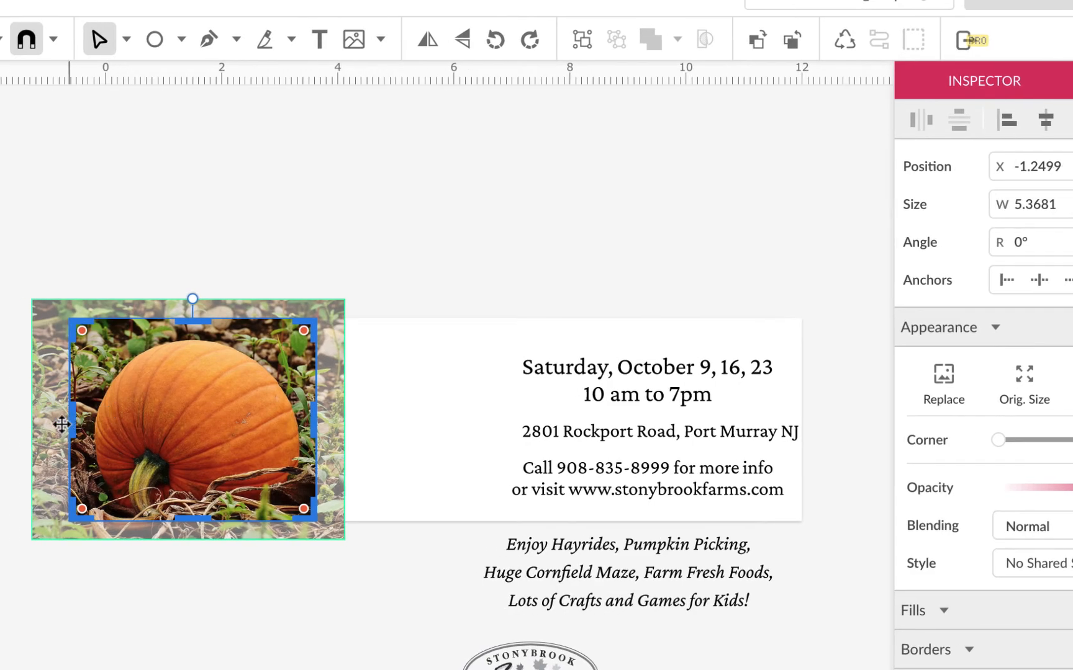
pyautogui.moveTo(72, 427); pyautogui.dragTo(162, 428)
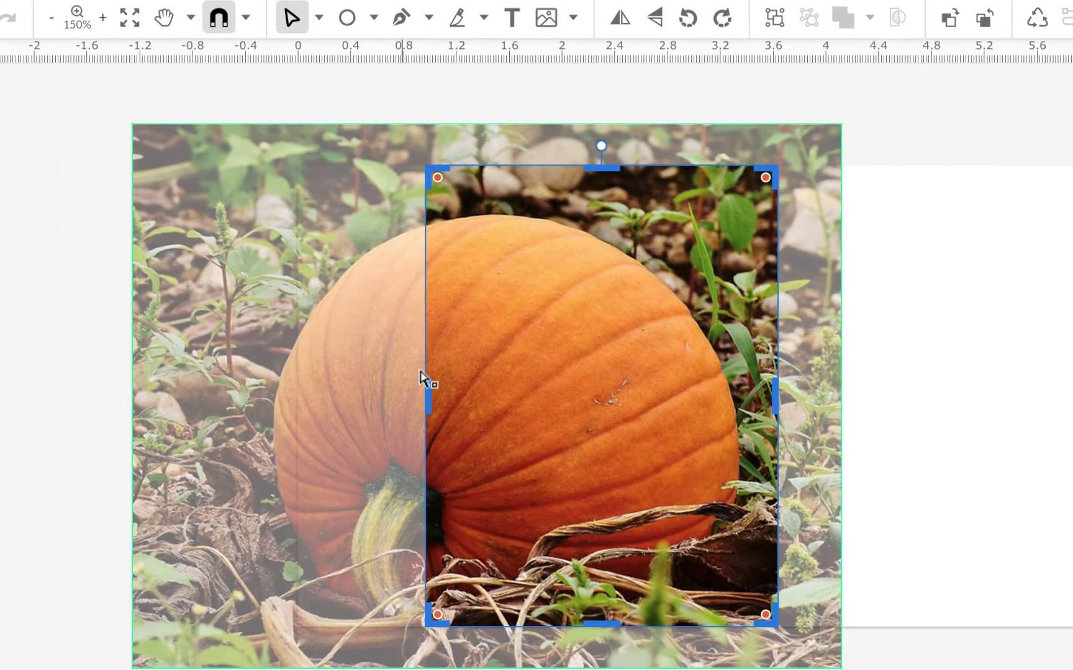
pyautogui.moveTo(429, 395); pyautogui.dragTo(300, 354)
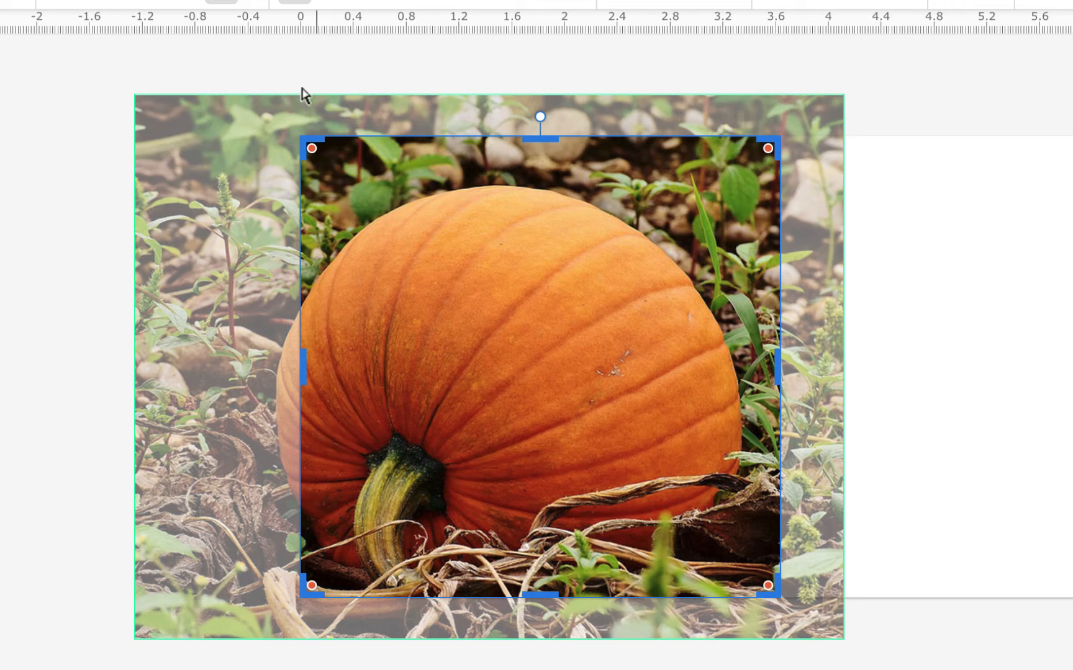
pyautogui.click(302, 65)
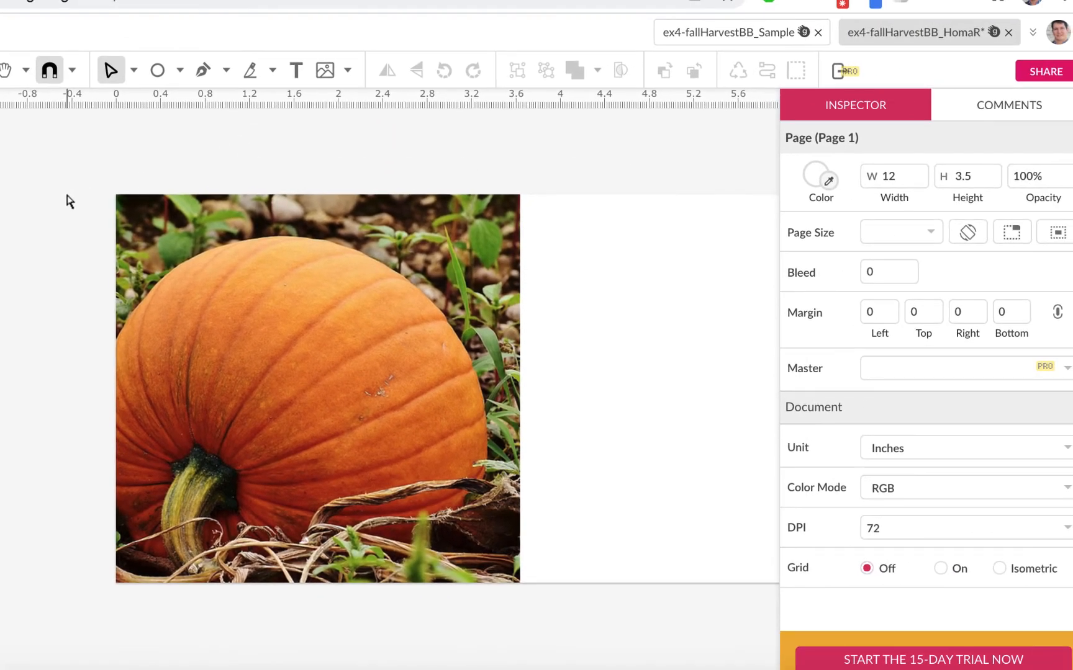
# Step: Draw a rectangle 1 inch wide over the full page height, just right of the pumpkin photo at about X 3.94
pyautogui.press('super+minus')
pyautogui.press('super+minus')
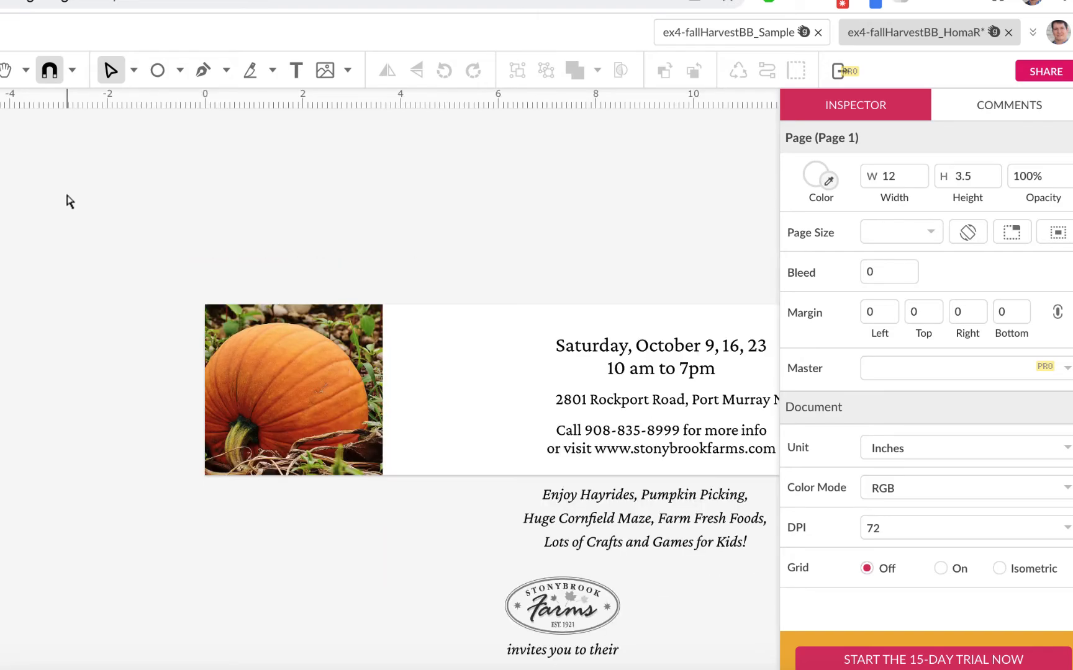
pyautogui.hscroll(5, 232, 527)
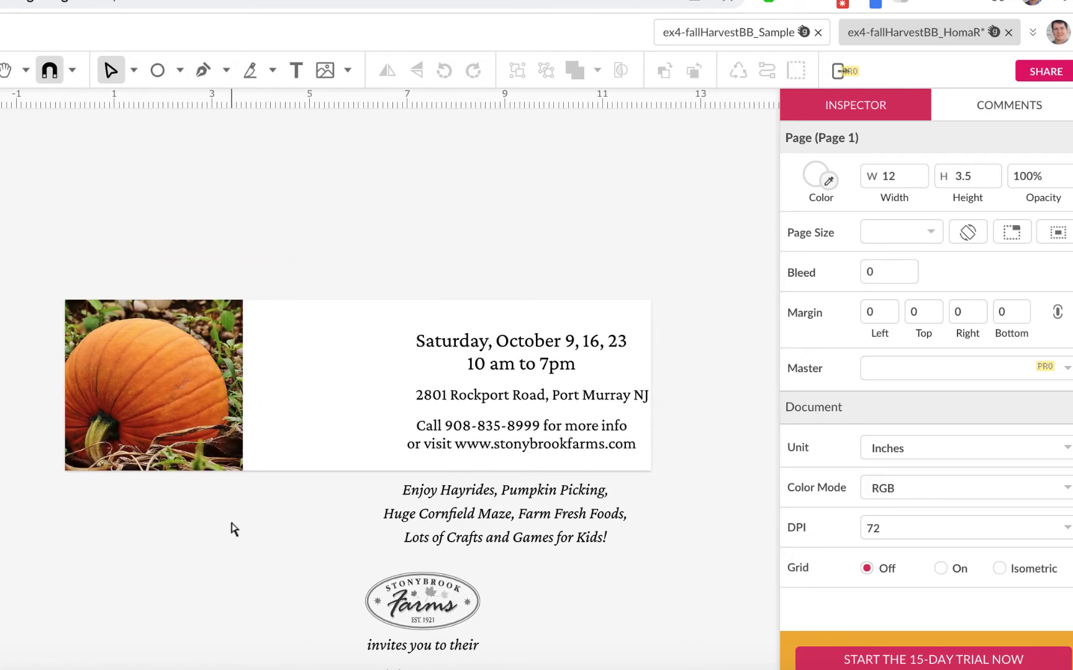
pyautogui.hscroll(1, 232, 527)
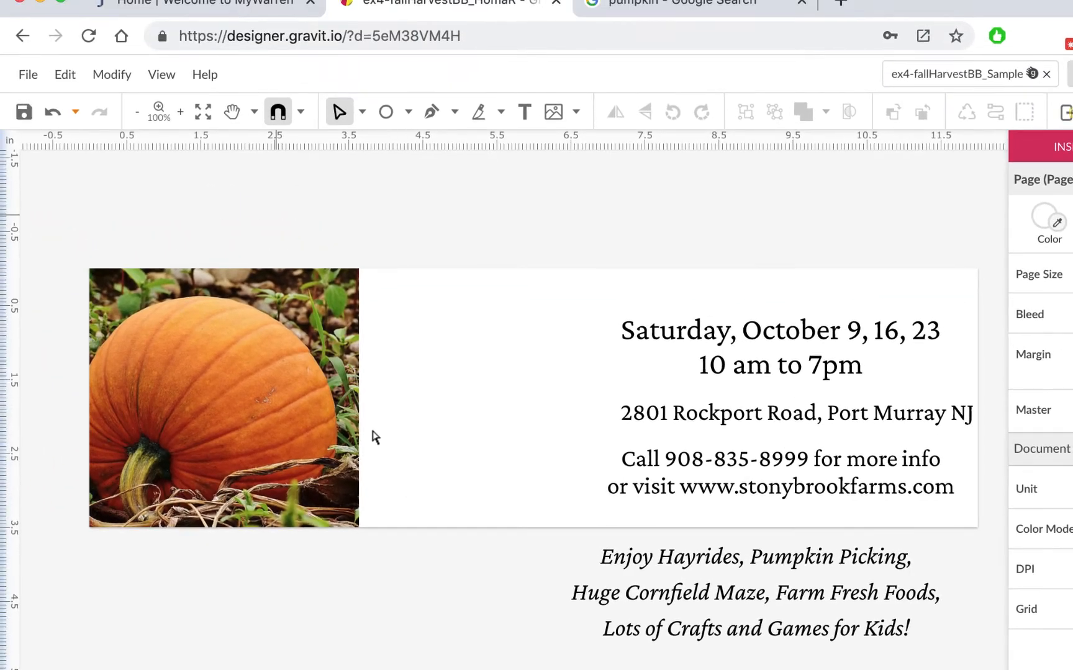
pyautogui.click(408, 112)
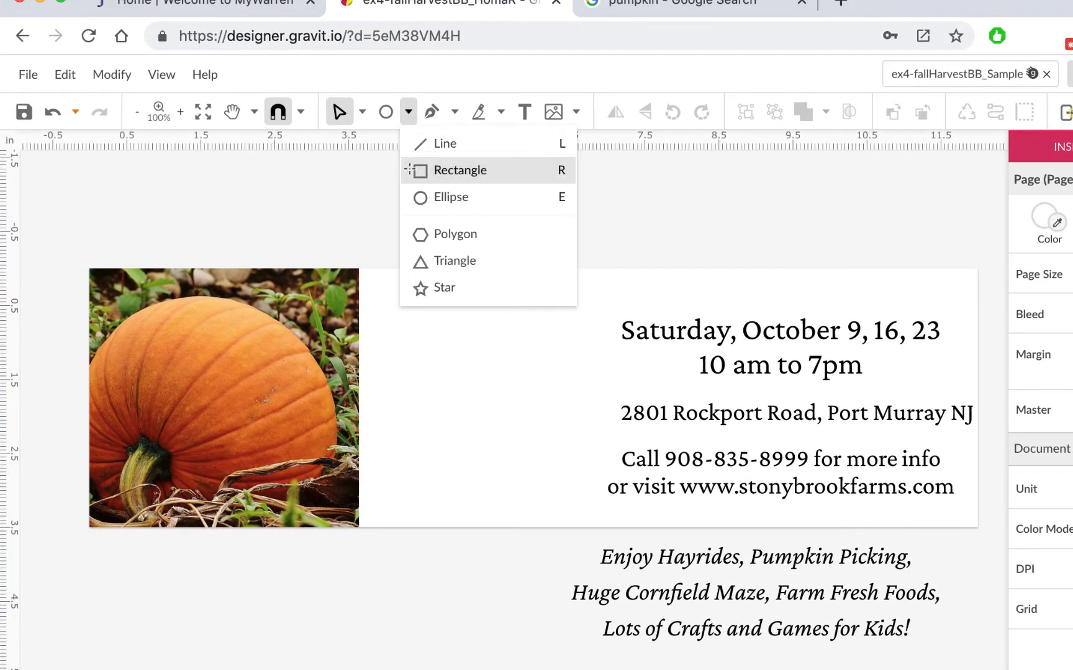
pyautogui.click(434, 171)
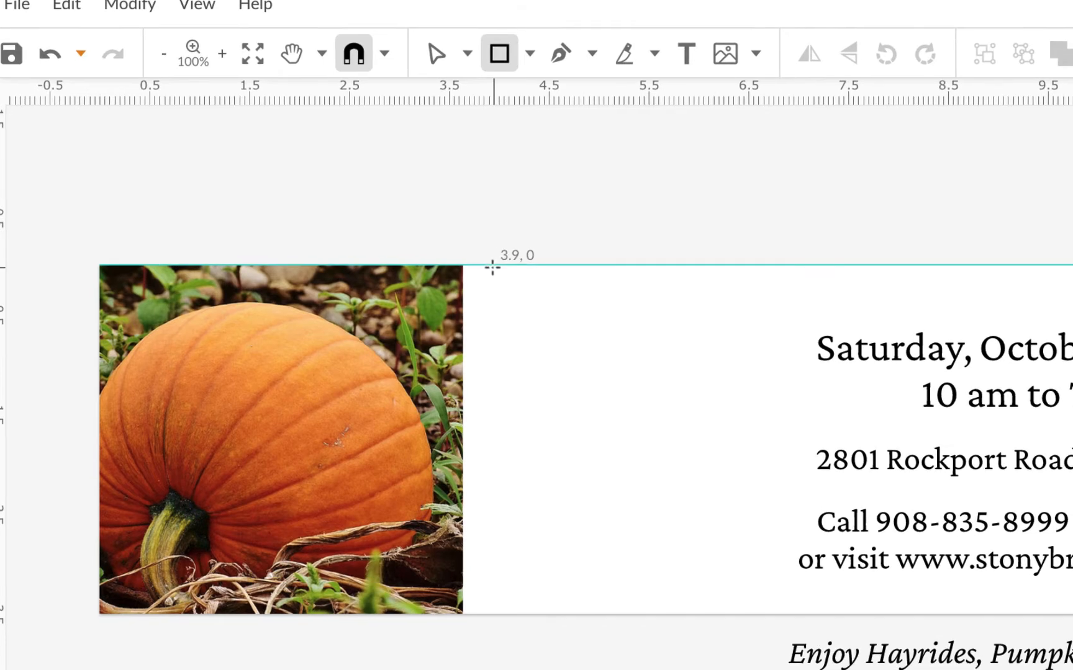
pyautogui.moveTo(484, 265)
pyautogui.mouseDown()
pyautogui.moveTo(528, 516)
pyautogui.moveTo(592, 615)
pyautogui.mouseUp()
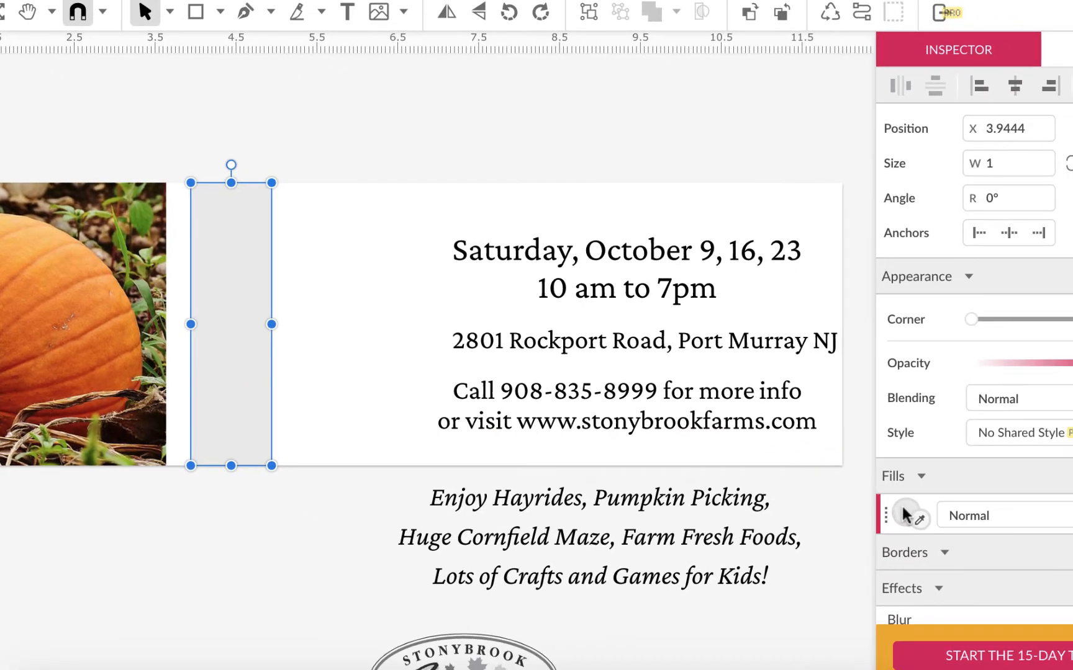
# Step: Change the rectangle's fill to a linear gradient and set its right-hand stop to white, #FFFFFF
pyautogui.click(906, 512)
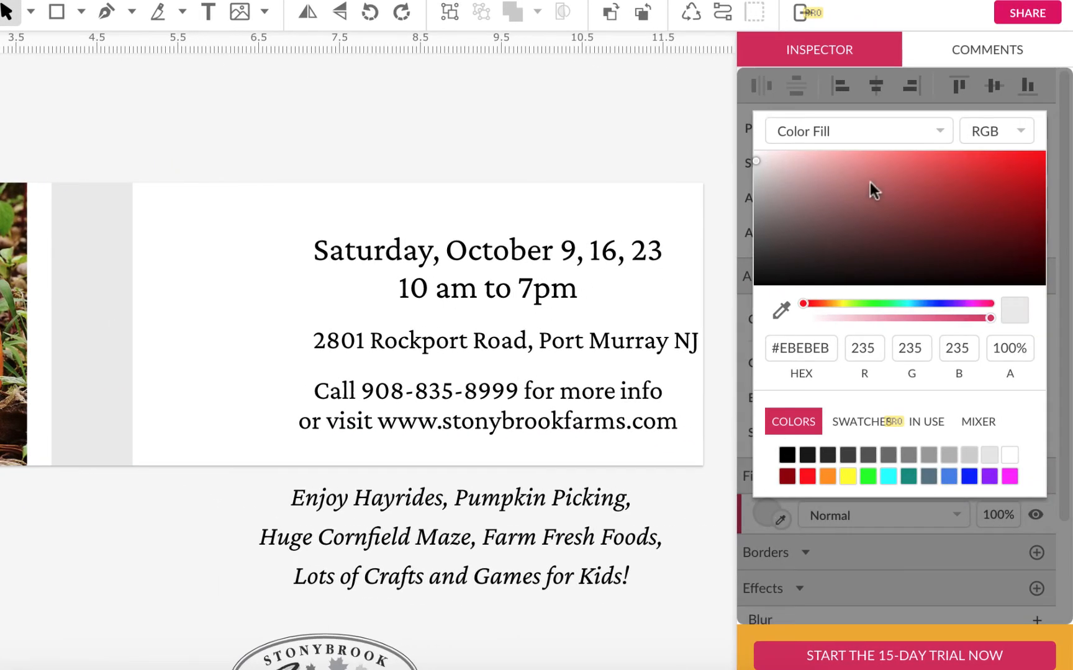
pyautogui.click(891, 137)
pyautogui.click(886, 148)
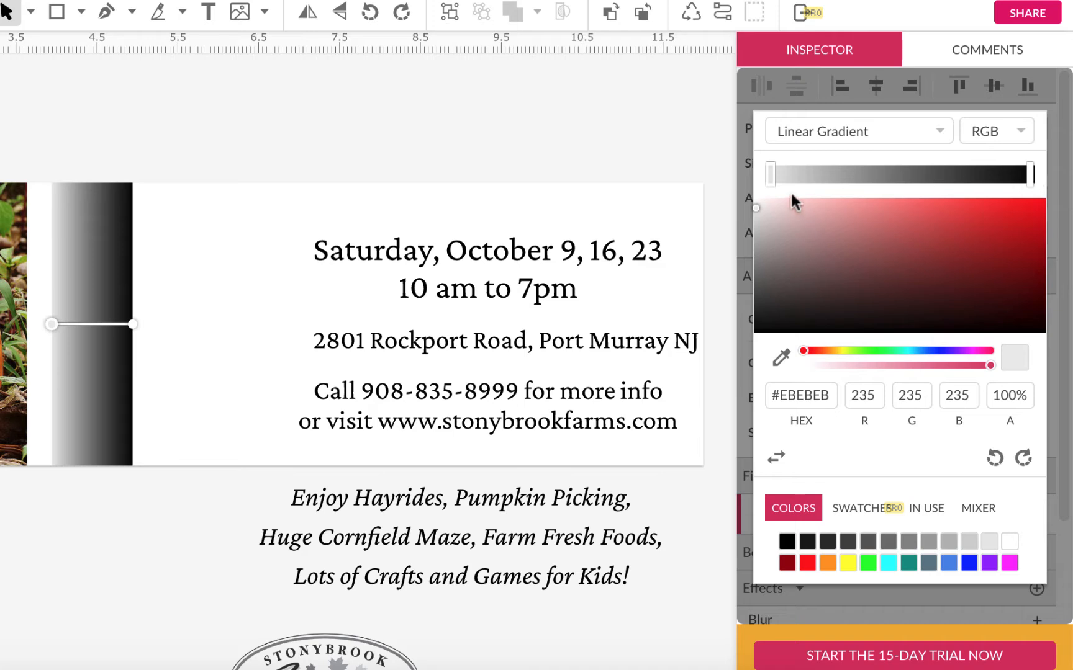
pyautogui.click(1029, 174)
pyautogui.click(1010, 542)
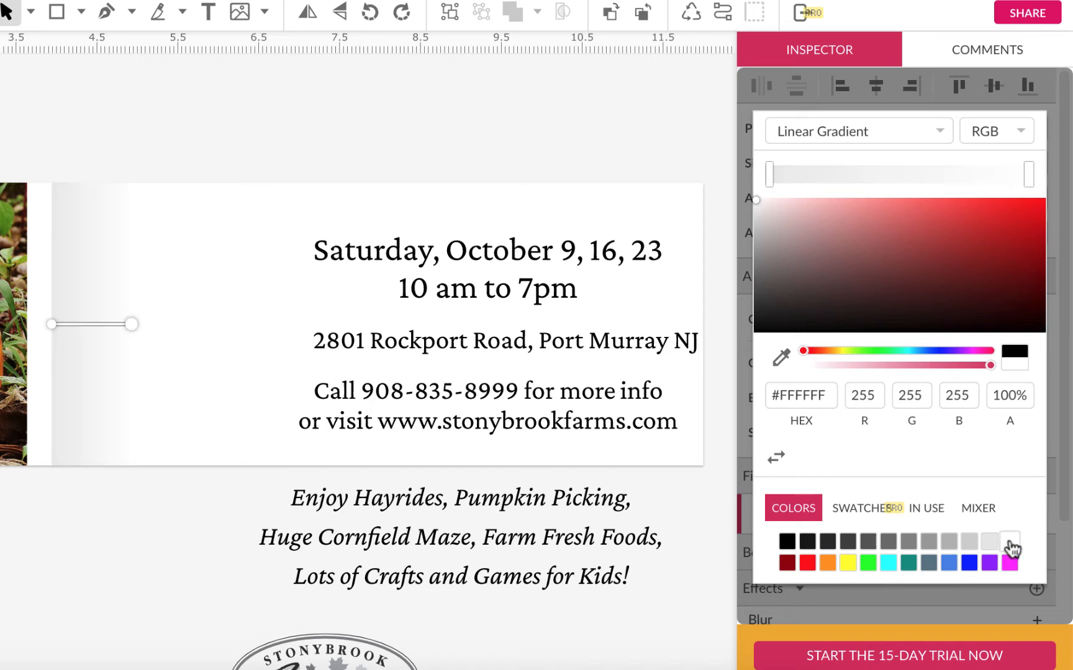
# Step: Set the gradient's left-hand stop to white, #FFFFFF, with 0% alpha, and close the fill settings
pyautogui.click(768, 174)
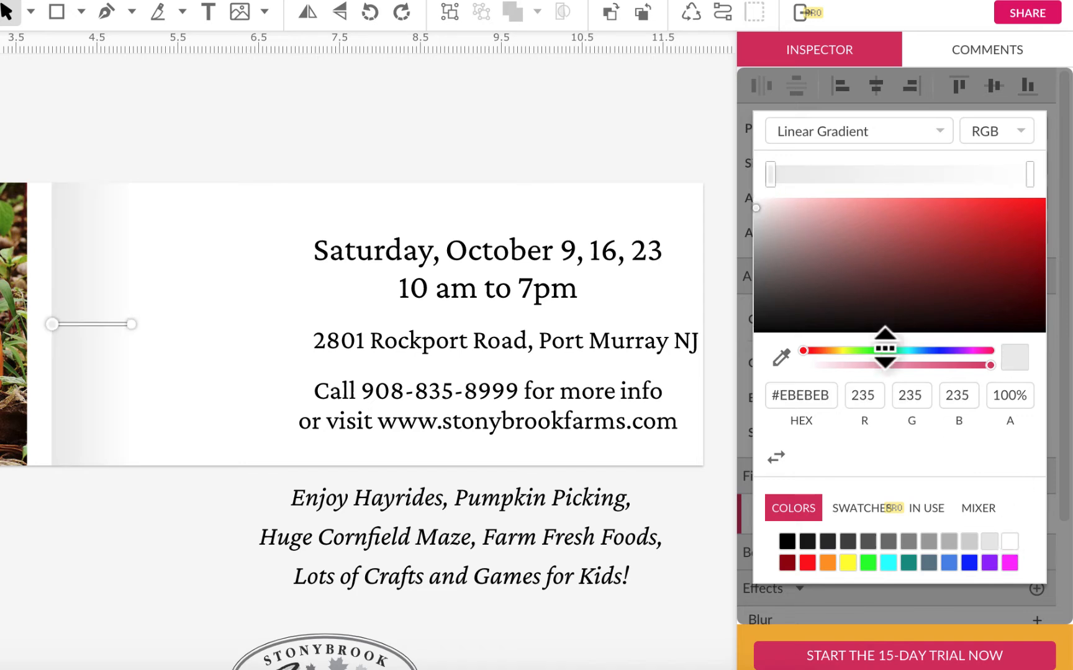
pyautogui.click(1009, 542)
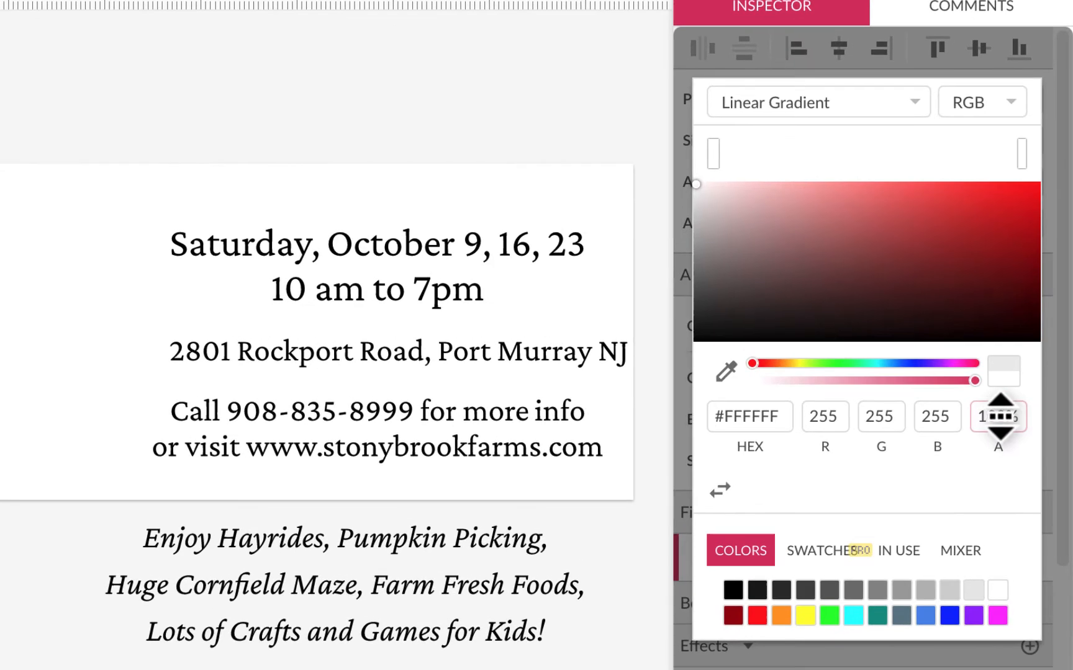
pyautogui.moveTo(1001, 412); pyautogui.dragTo(998, 602)
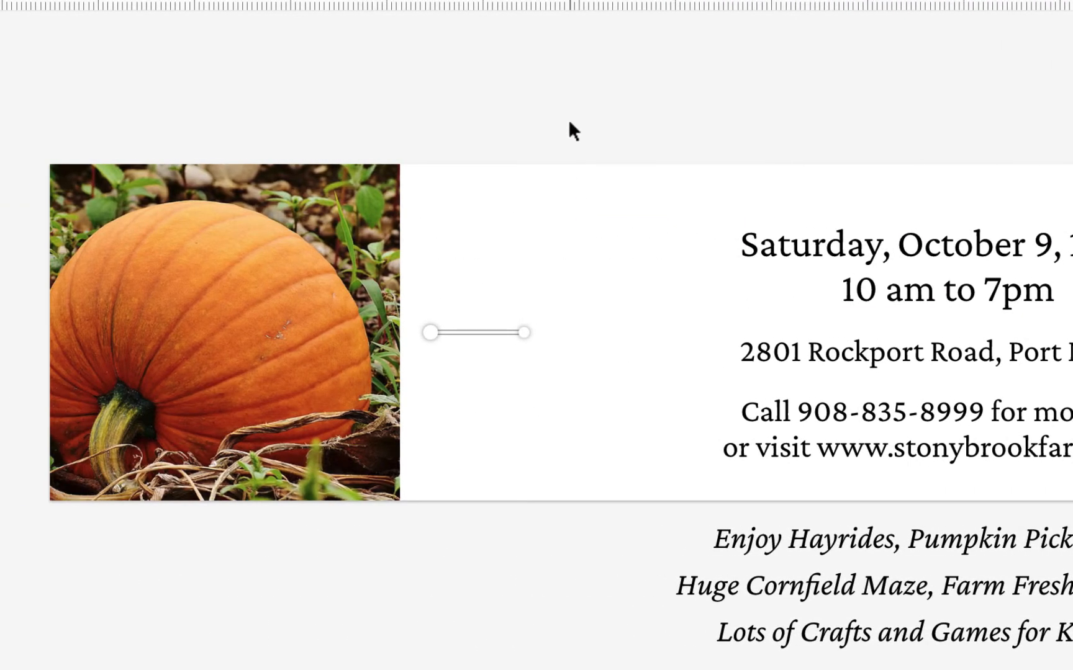
pyautogui.click(568, 119)
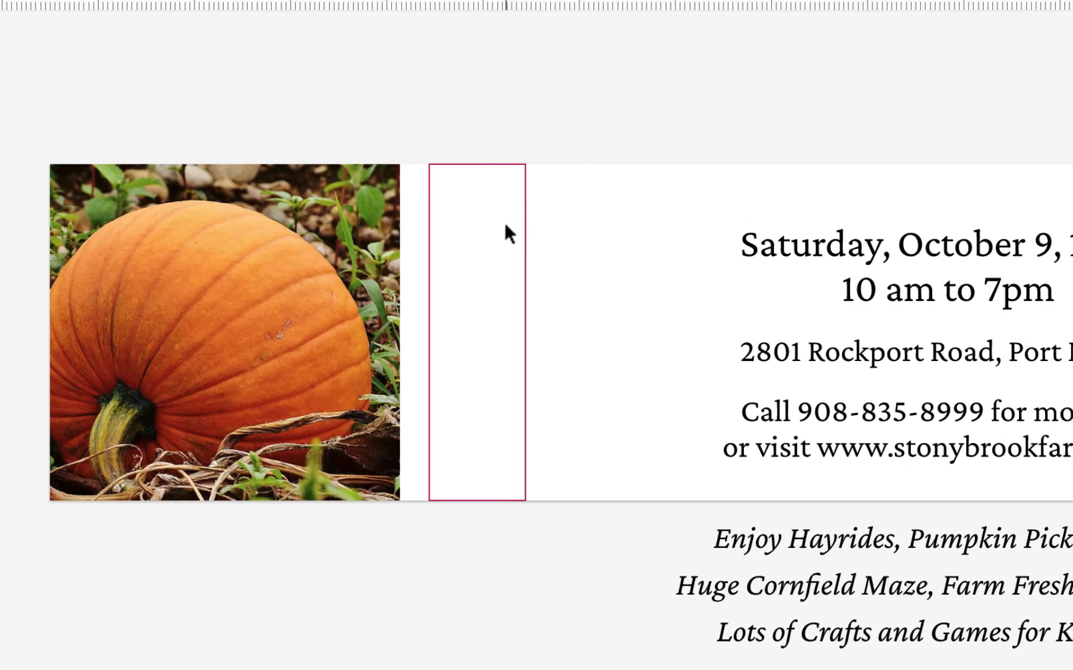
# Step: Place the gradient rectangle over the pumpkin photo's right edge and shift its opaque white stop slightly to the right
pyautogui.moveTo(501, 229); pyautogui.dragTo(371, 235)
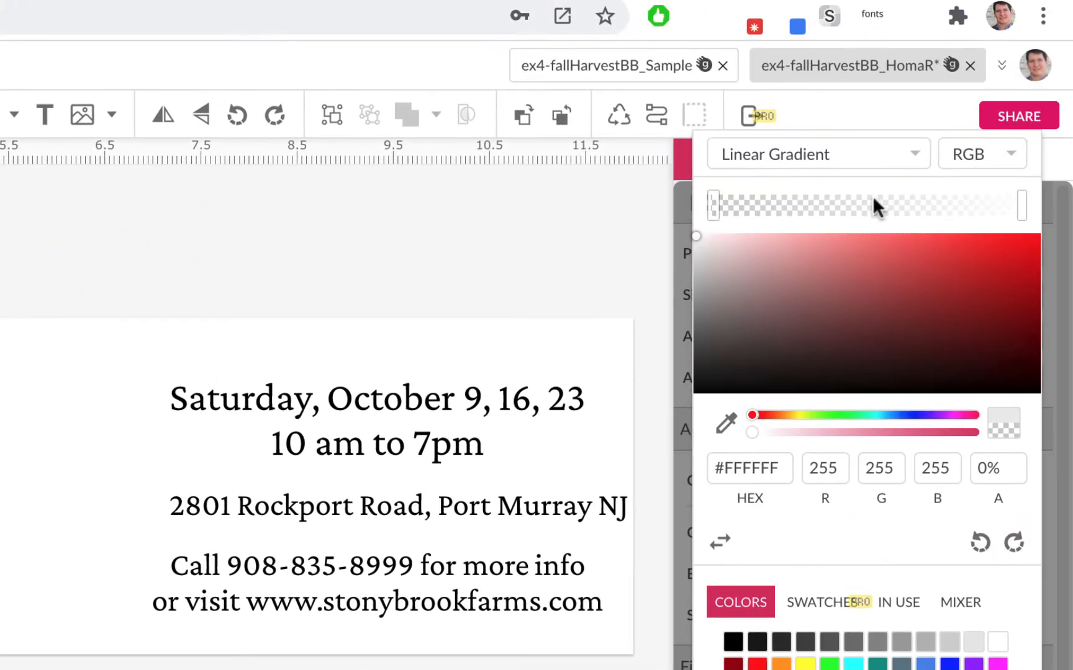
pyautogui.click(1021, 204)
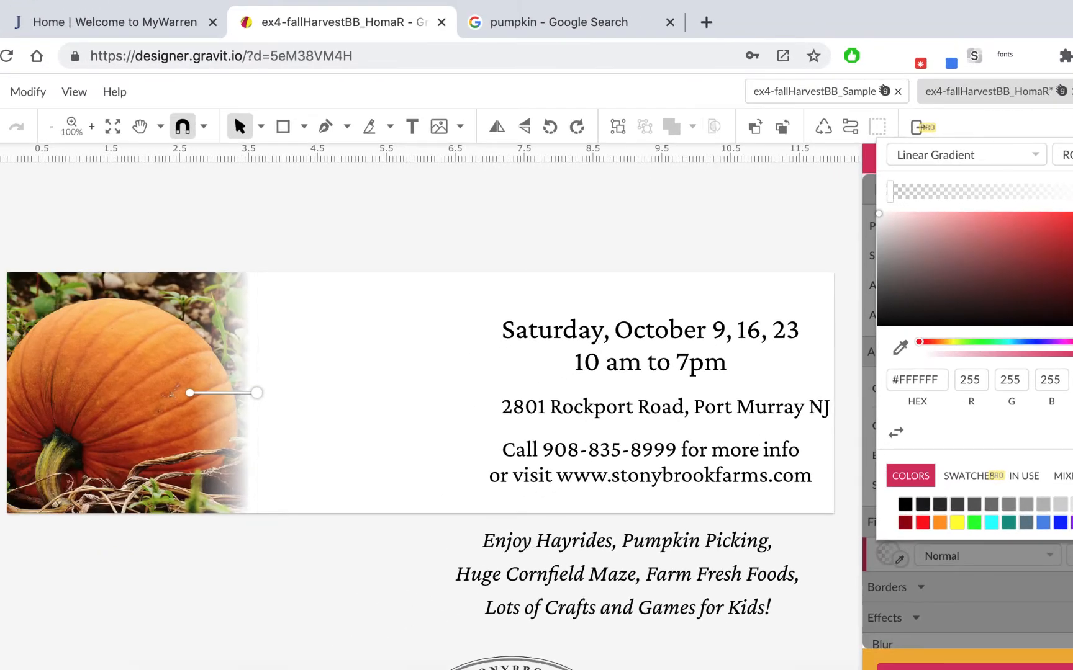
pyautogui.moveTo(1068, 191)
pyautogui.mouseDown()
pyautogui.moveTo(1049, 192)
pyautogui.moveTo(1072, 193)
pyautogui.mouseUp()
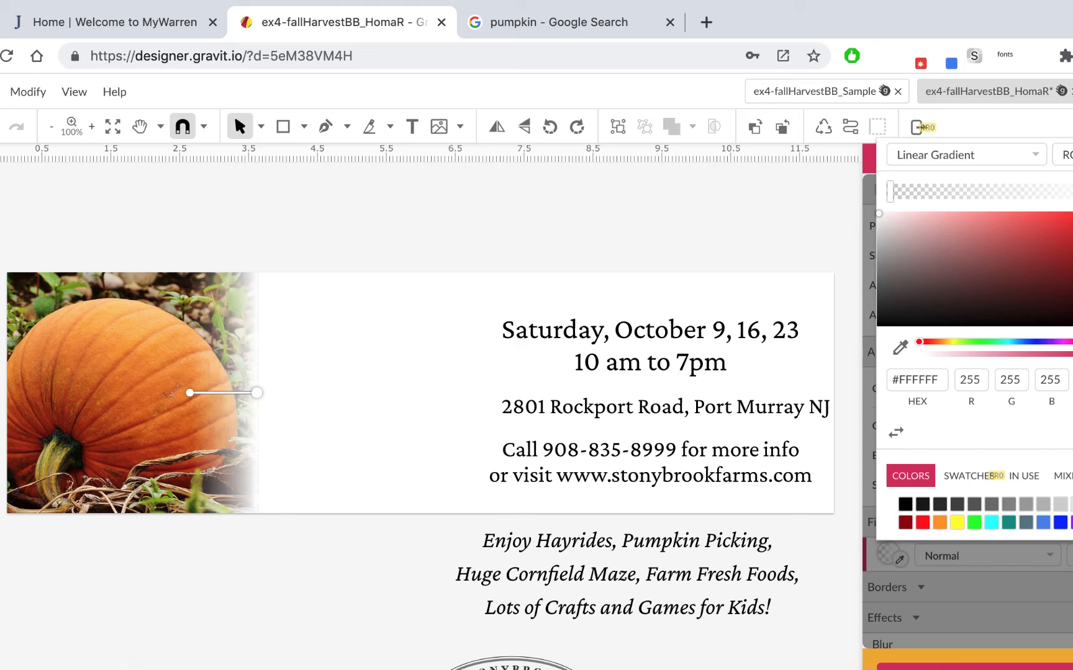
pyautogui.click(309, 528)
# Step: Widen the gradient rectangle leftward to about 1.4 inches and pull the gradient's opaque end about 0.1 inch inward
pyautogui.scroll(-1, 309, 528)
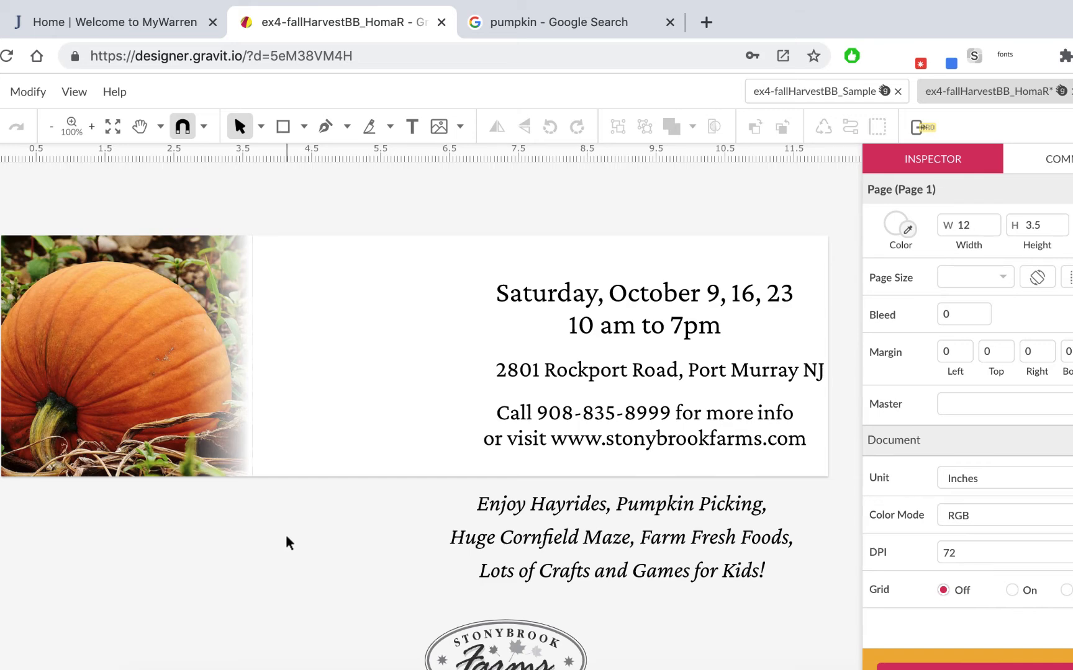
pyautogui.click(237, 372)
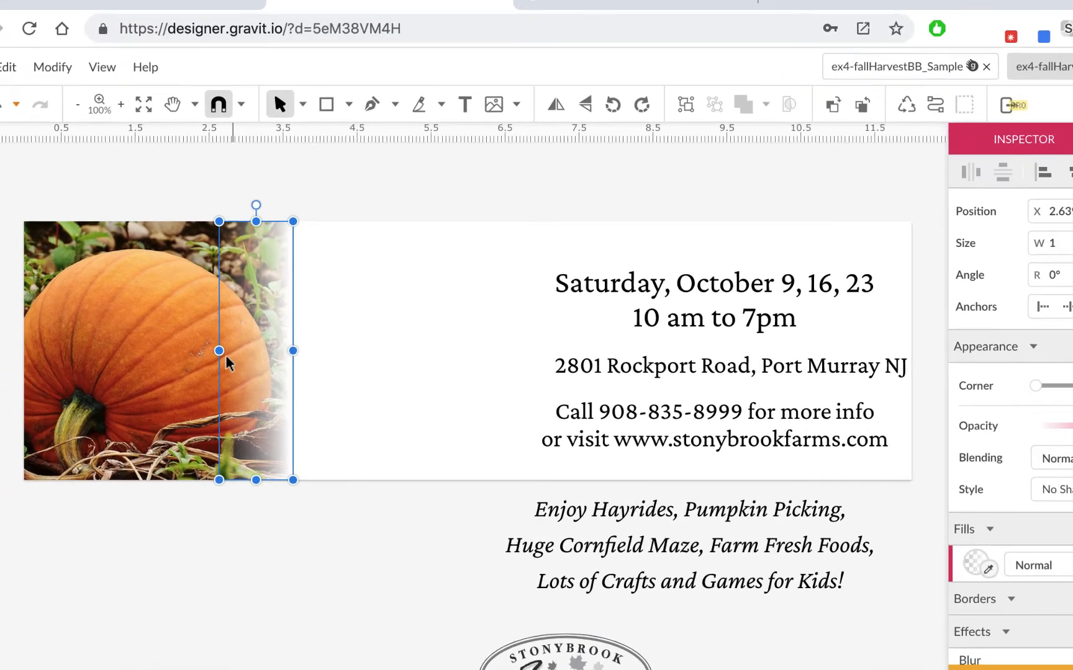
pyautogui.moveTo(219, 350); pyautogui.dragTo(188, 351)
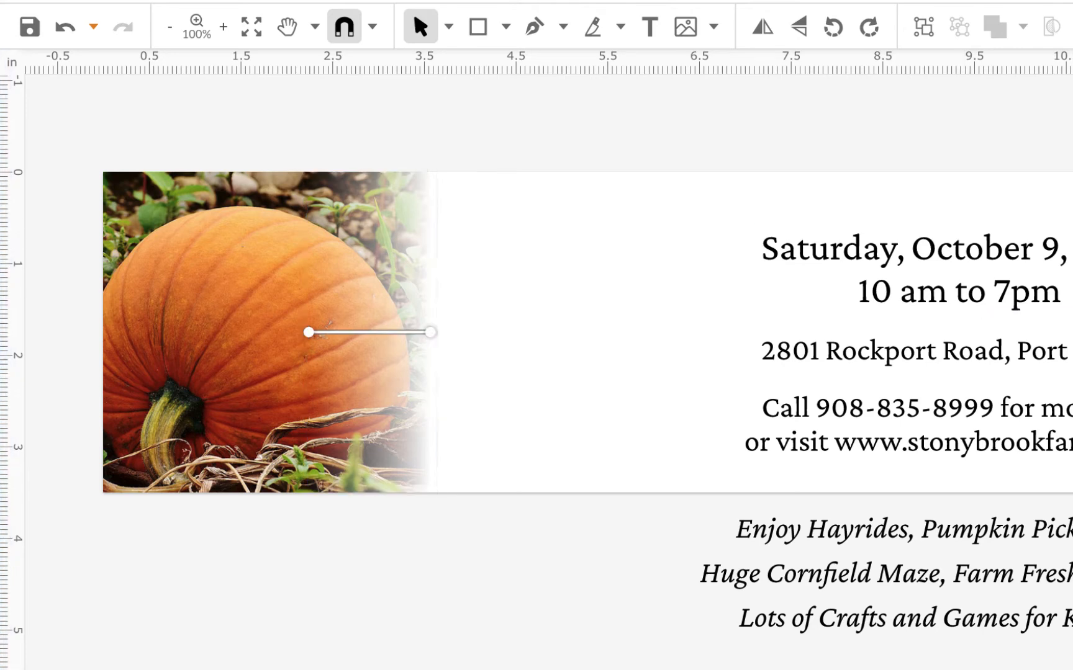
pyautogui.moveTo(431, 333); pyautogui.dragTo(421, 332)
pyautogui.click(493, 611)
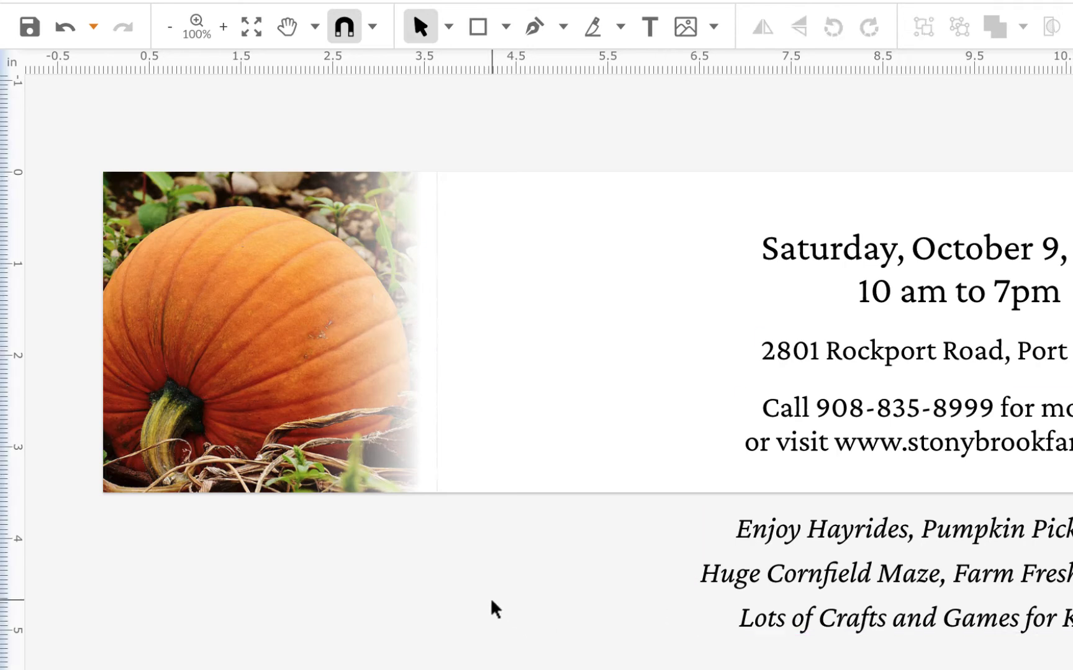
# Step: Extend the gradient rectangle's right side by about 0.1 inch past the pumpkin photo's edge
pyautogui.click(428, 272)
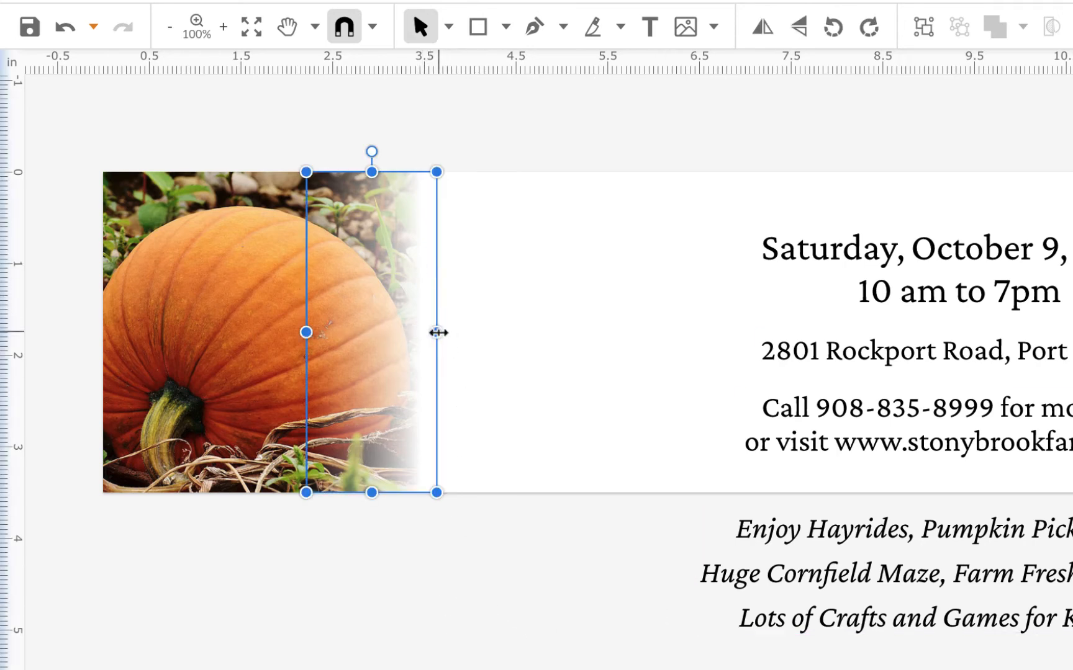
pyautogui.moveTo(440, 330); pyautogui.dragTo(452, 332)
pyautogui.click(462, 564)
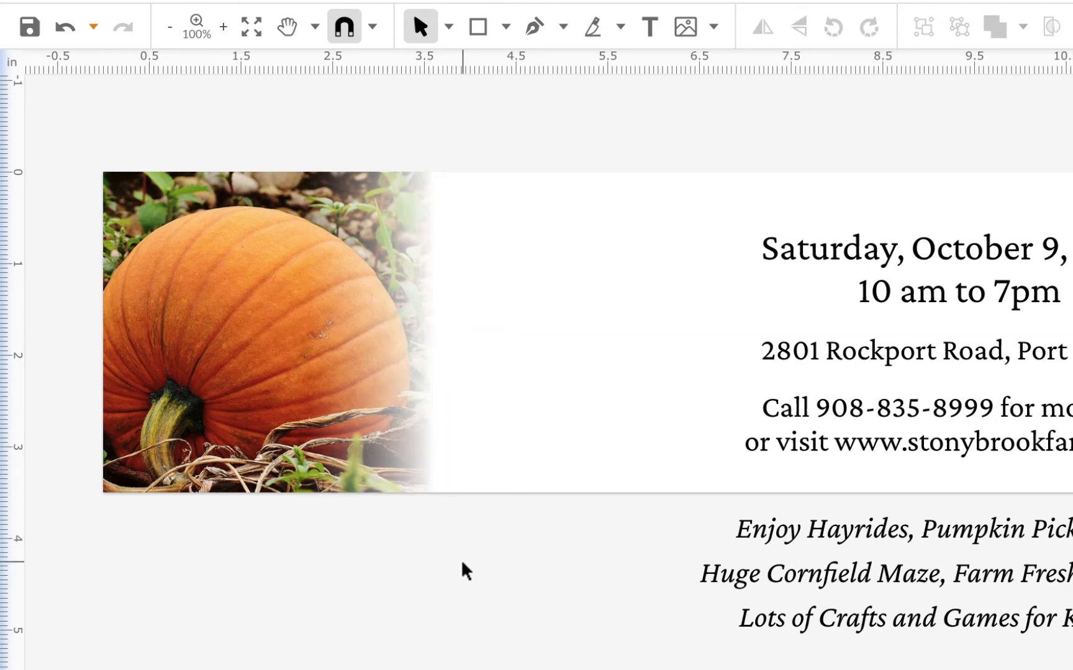
# Step: Move the date, address and contact text together up and to the right, mostly off the page
pyautogui.hotkey('ctrl', '-')
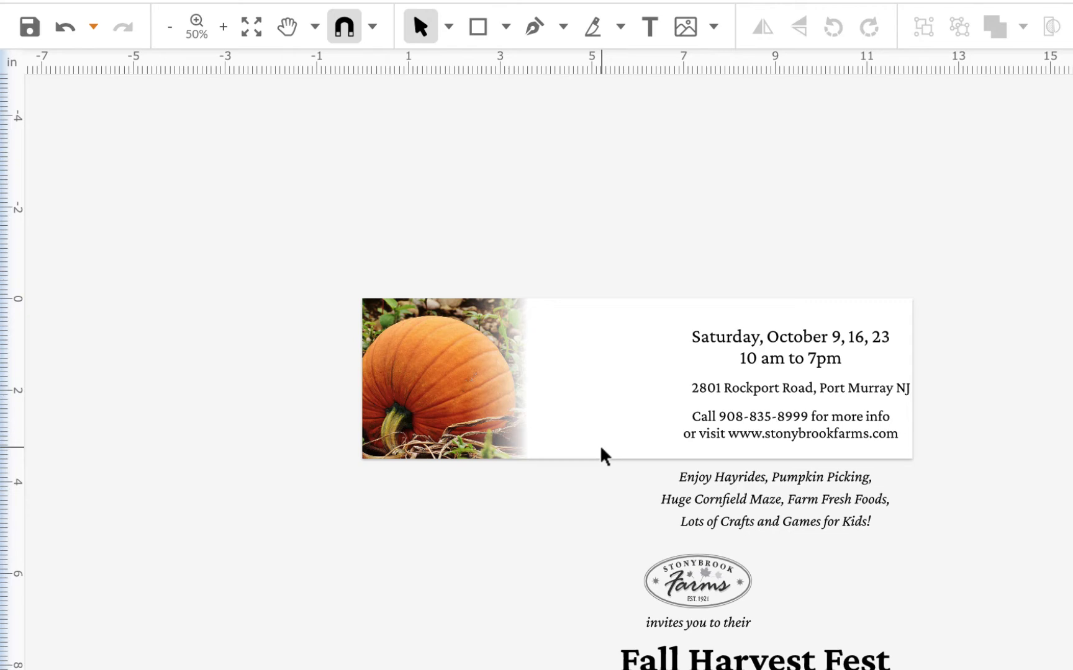
pyautogui.scroll(1, 601, 448)
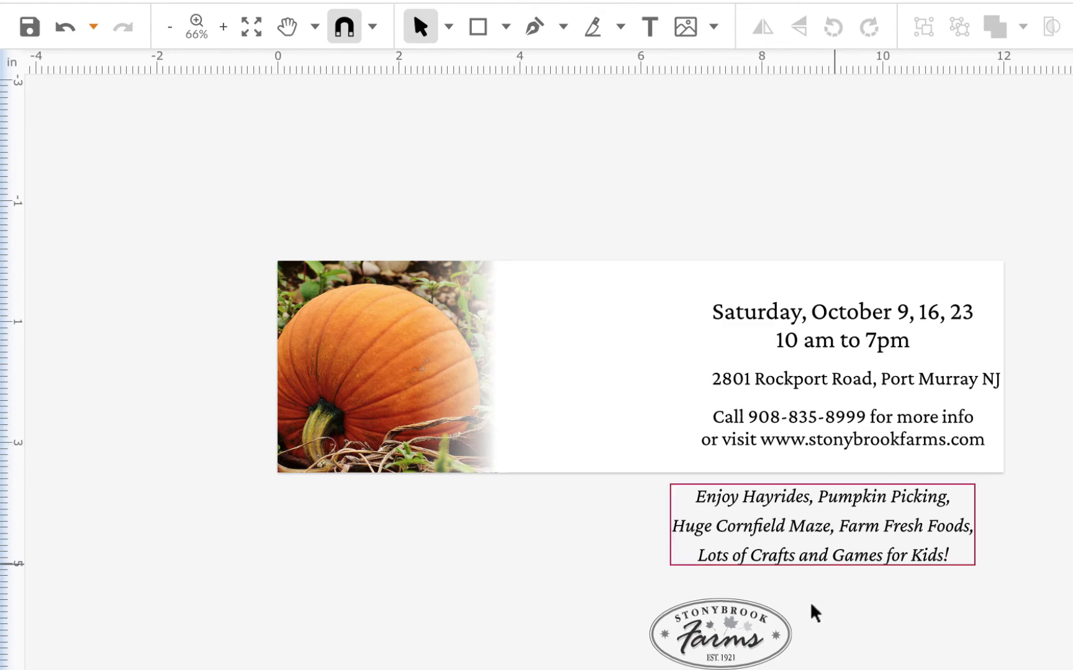
pyautogui.moveTo(783, 254); pyautogui.dragTo(907, 450)
pyautogui.moveTo(934, 420); pyautogui.dragTo(1032, 301)
pyautogui.moveTo(872, 183); pyautogui.dragTo(901, 175)
# Step: Move the Stonybrook Farms logo onto the page near its lower right corner and nudge it slightly up and right
pyautogui.moveTo(561, 517); pyautogui.dragTo(756, 308)
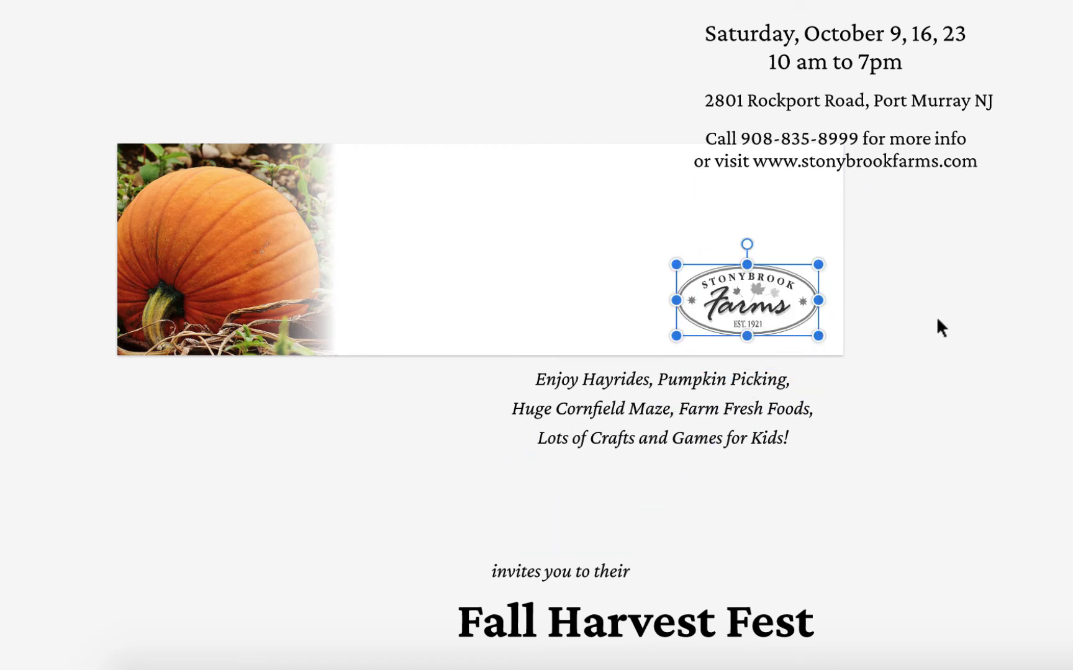
pyautogui.click(941, 326)
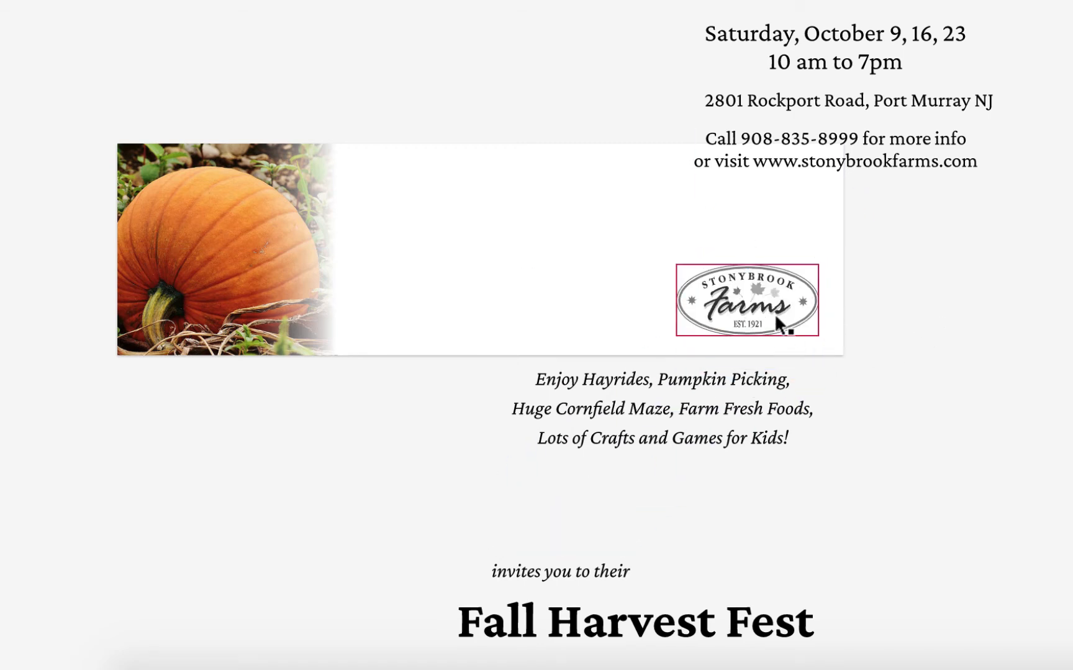
pyautogui.moveTo(773, 312); pyautogui.dragTo(791, 298)
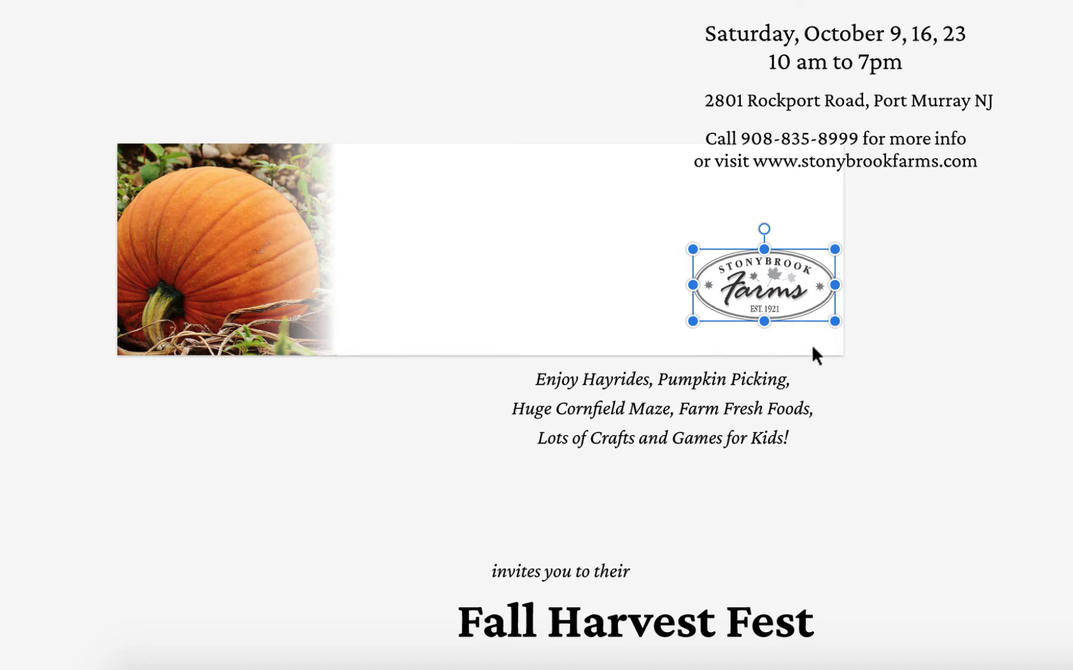
# Step: Nudge the logo about 0.2 inch left and move the Fall Harvest Fest title onto the page above it
pyautogui.moveTo(783, 304); pyautogui.dragTo(772, 304)
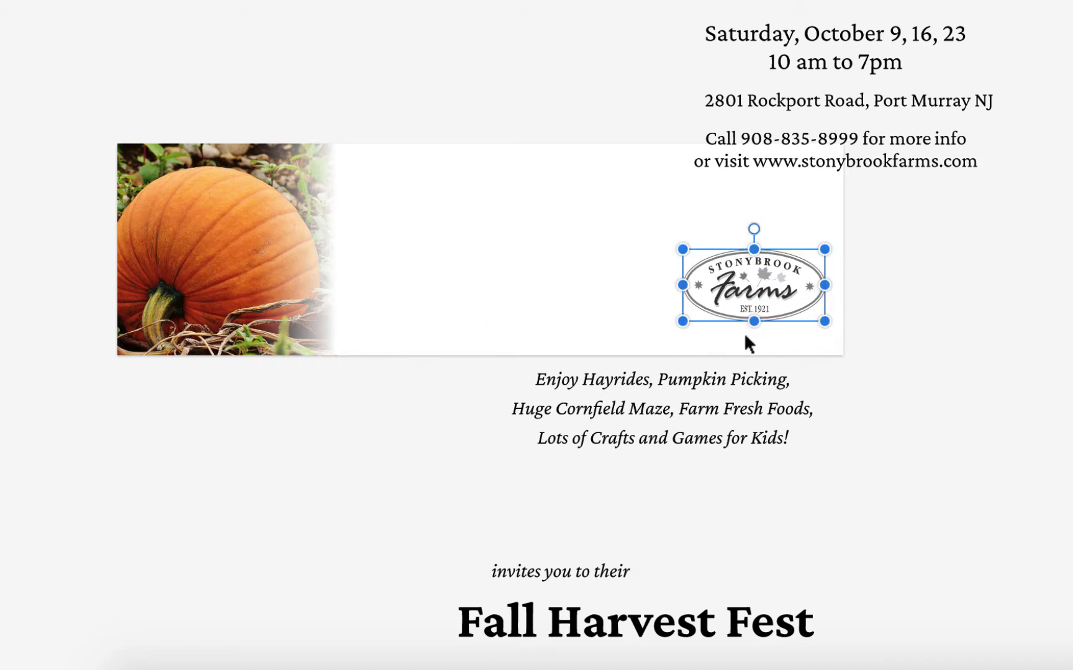
pyautogui.click(855, 364)
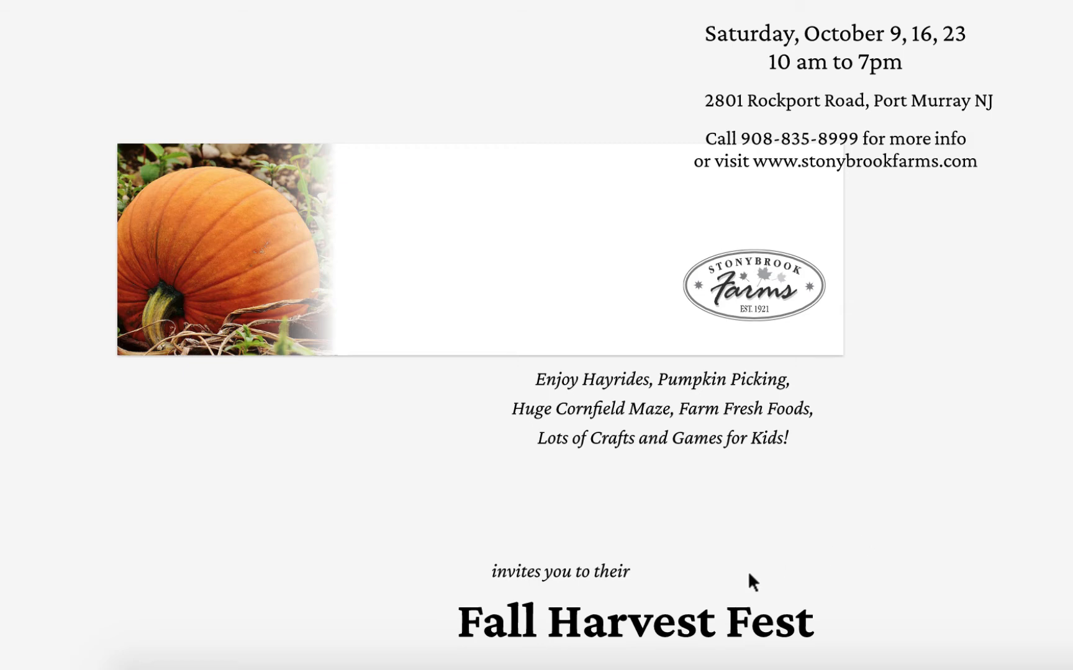
pyautogui.moveTo(620, 301); pyautogui.dragTo(669, 201)
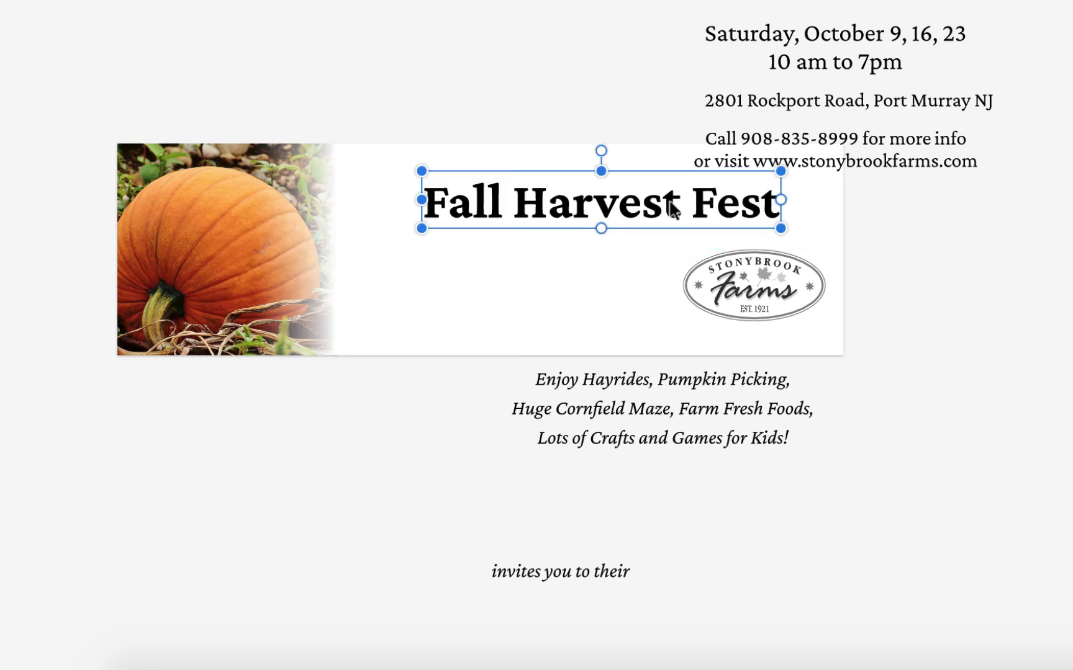
pyautogui.click(980, 452)
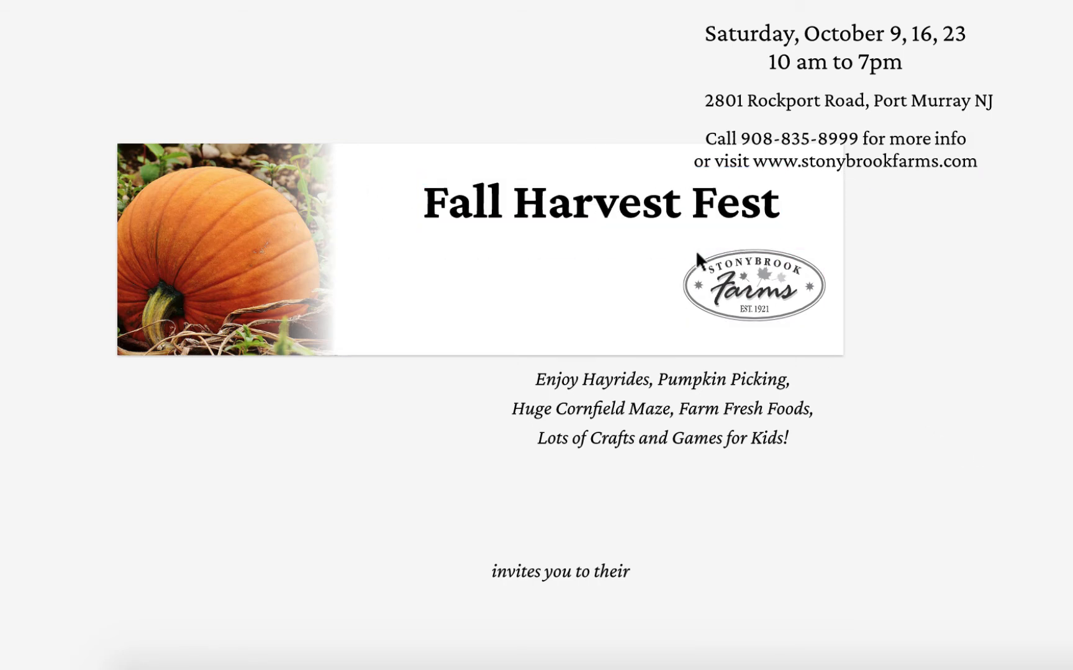
# Step: Scale the Fall Harvest Fest title with its font to about 7.6 inches wide and shift it slightly up and right
pyautogui.click(681, 210)
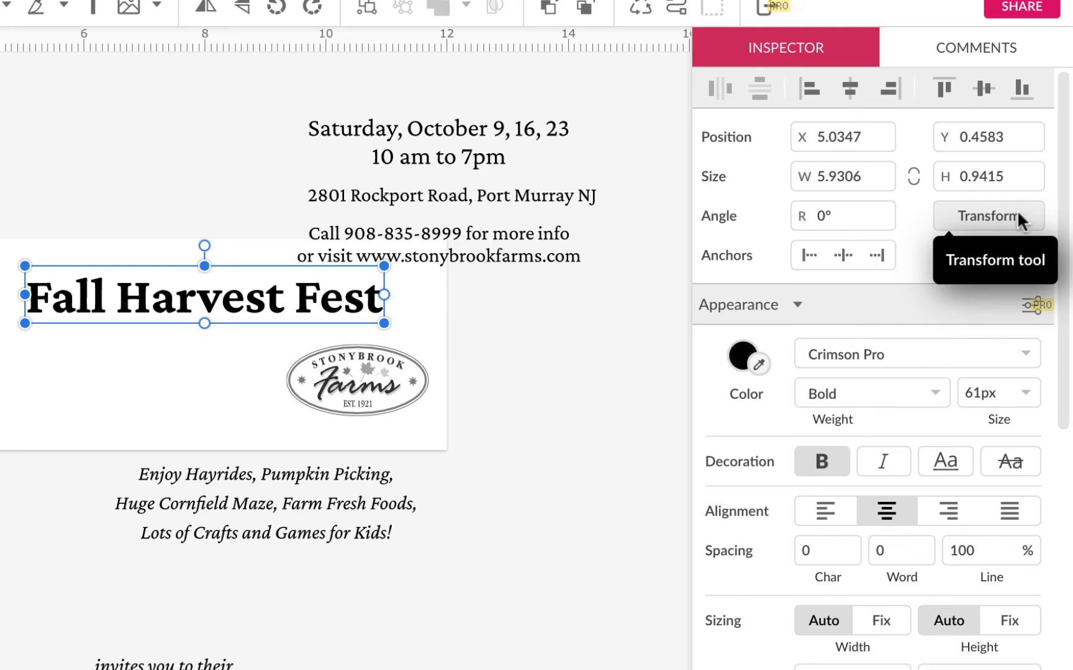
pyautogui.scroll(-5, 826, 504)
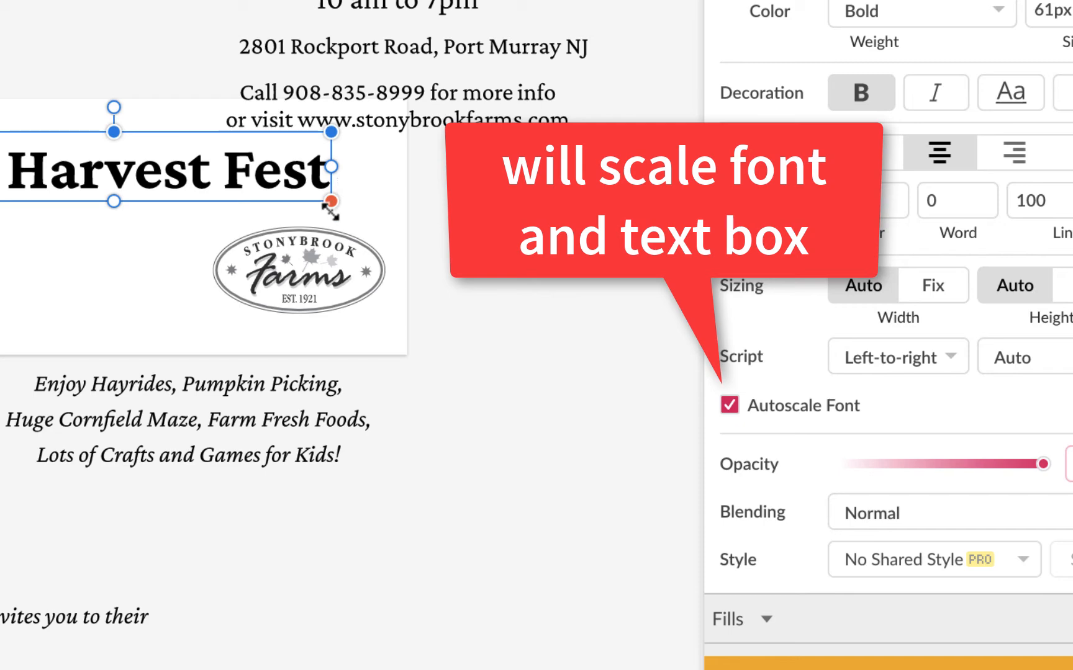
pyautogui.moveTo(331, 201); pyautogui.dragTo(357, 213)
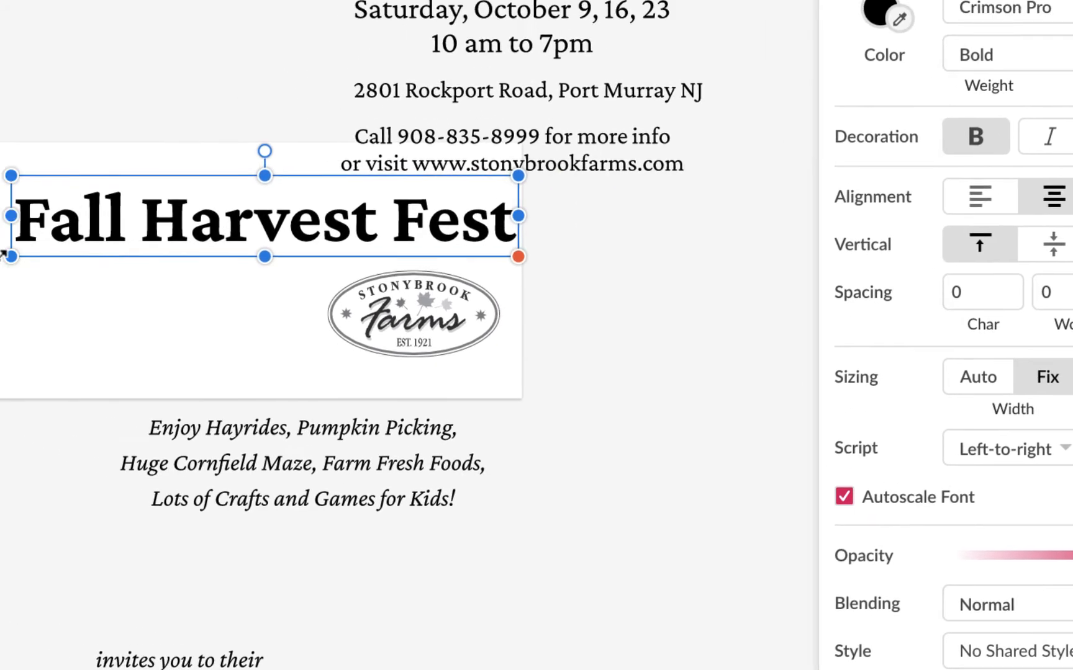
pyautogui.moveTo(8, 253); pyautogui.dragTo(517, 469)
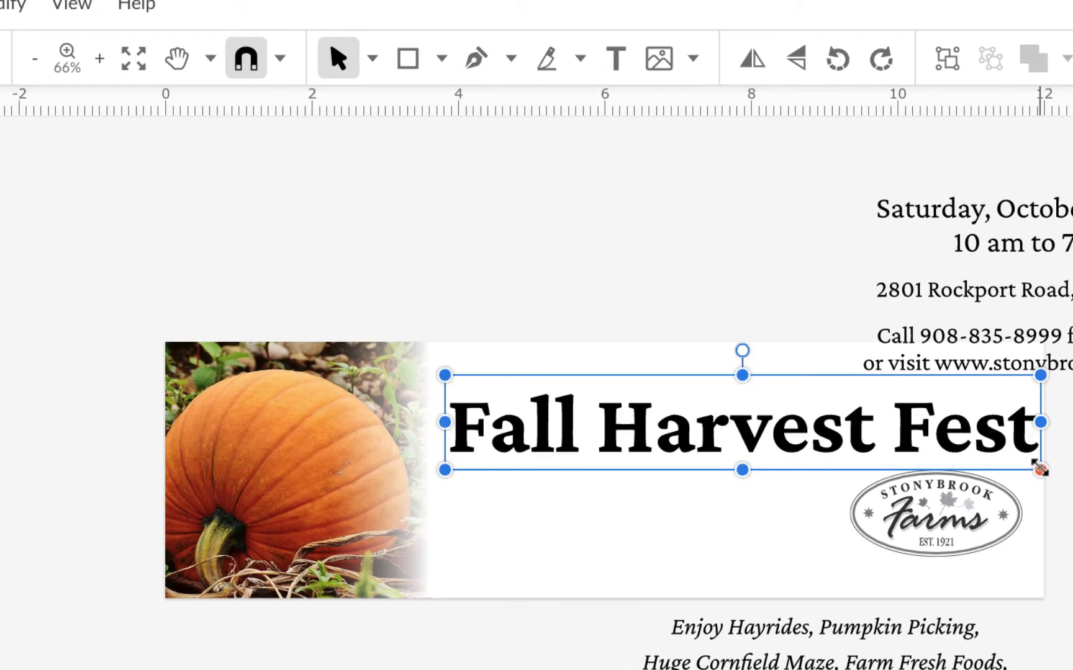
pyautogui.moveTo(1040, 470); pyautogui.dragTo(998, 462)
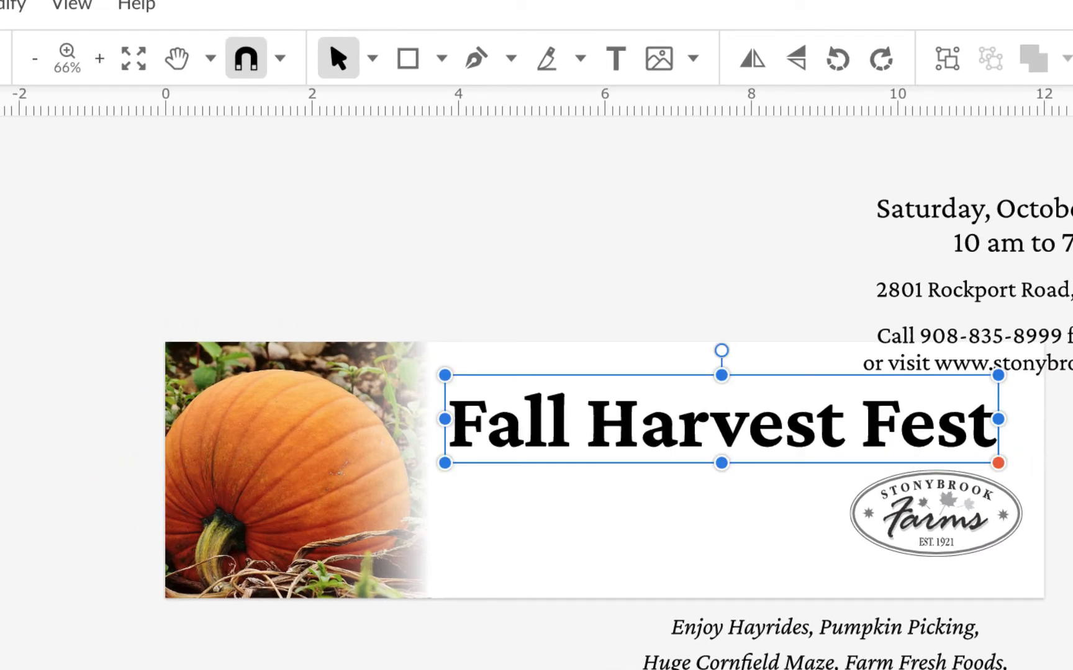
pyautogui.moveTo(906, 438); pyautogui.dragTo(921, 427)
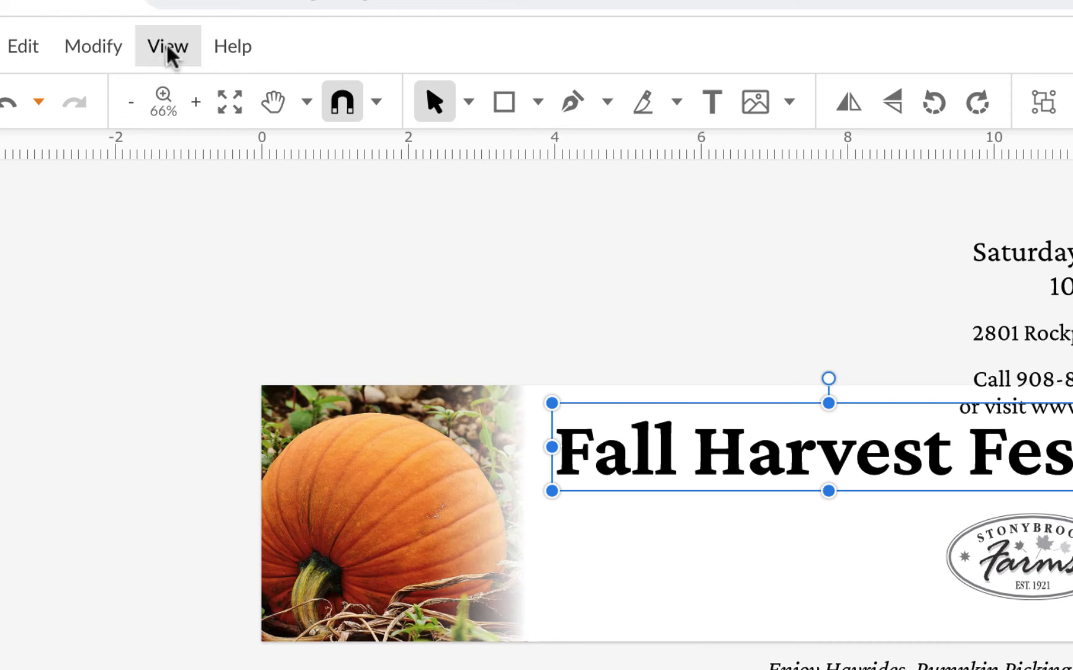
# Step: Show the guide lines on the canvas and deselect the title
pyautogui.click(167, 49)
pyautogui.moveTo(254, 417)
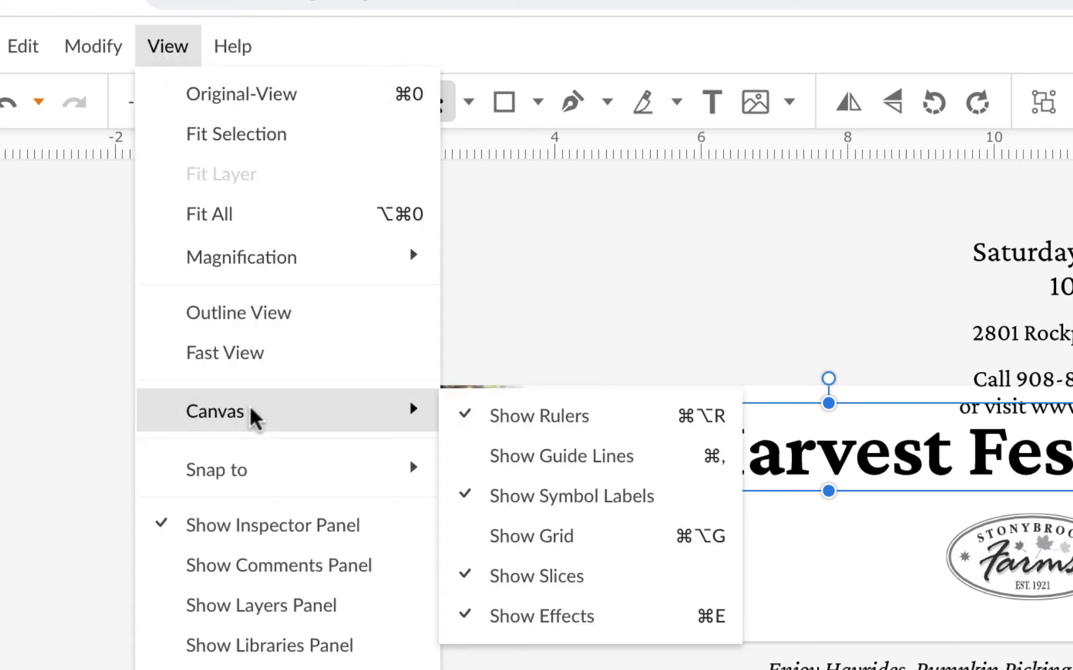
pyautogui.click(556, 452)
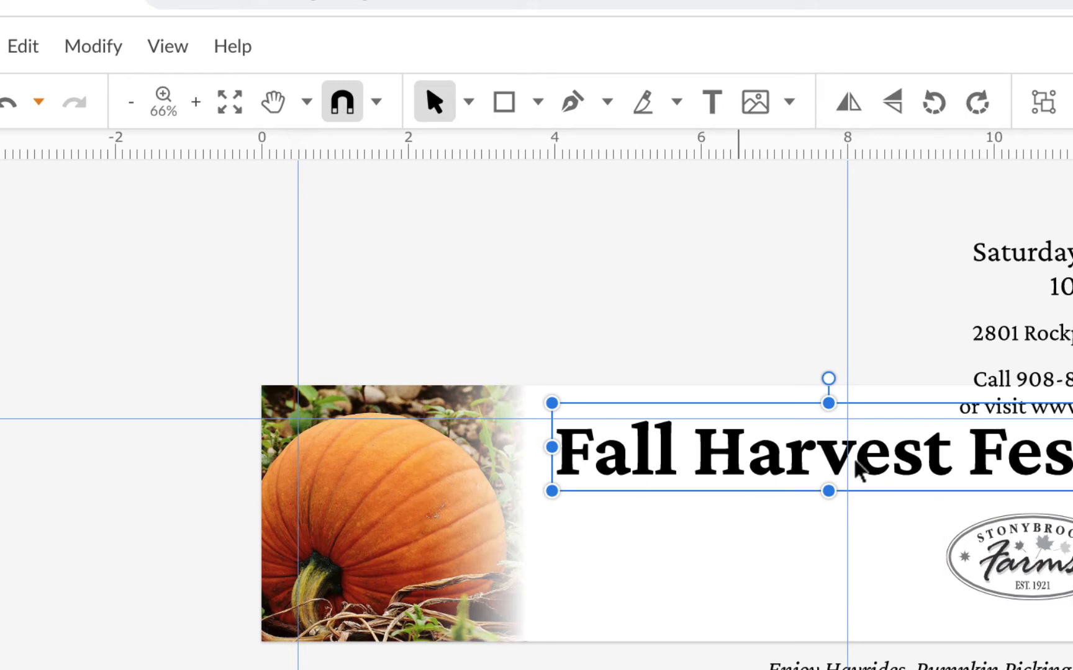
pyautogui.click(678, 546)
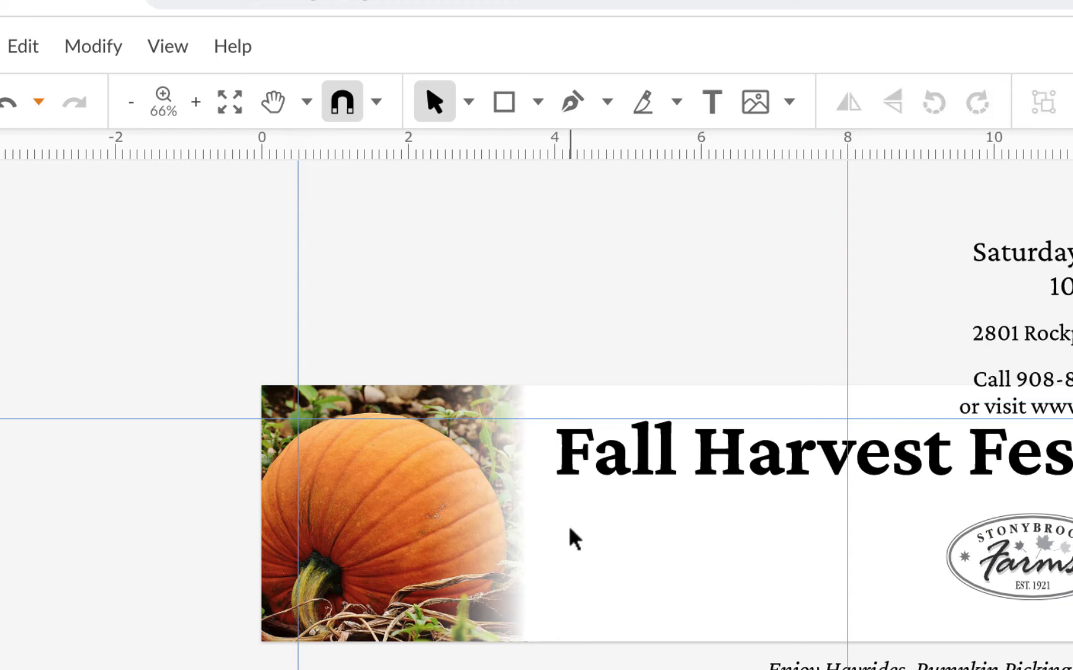
# Step: Move the leftmost vertical guide and the horizontal guide to about 0.25 inch inside the page's left and upper edges
pyautogui.hotkey('ctrl', '1')
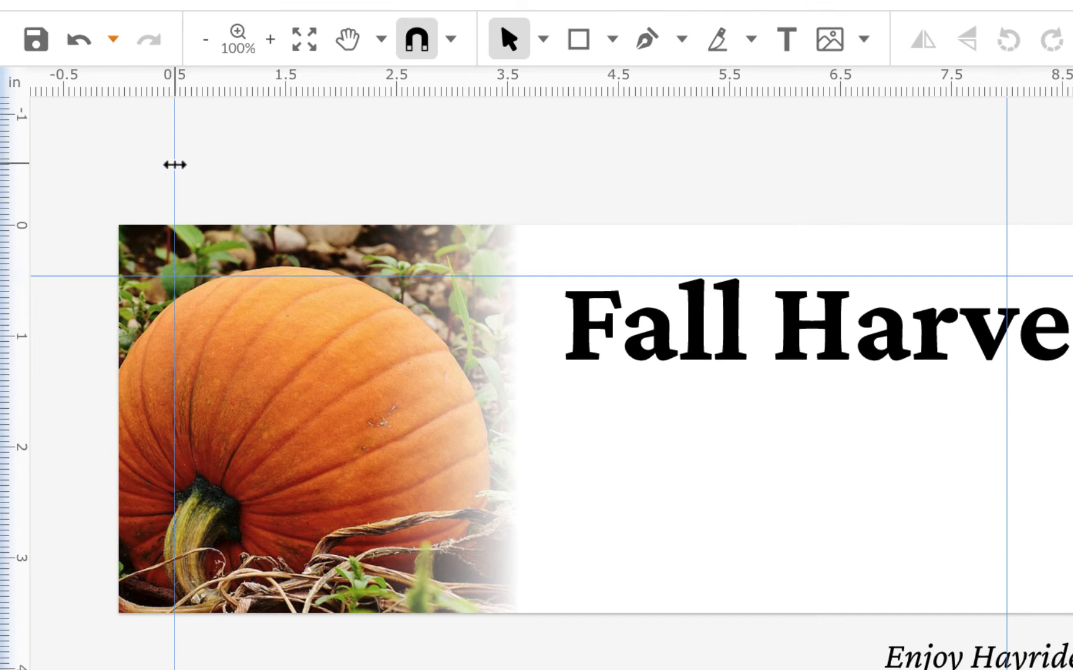
pyautogui.moveTo(175, 164); pyautogui.dragTo(147, 164)
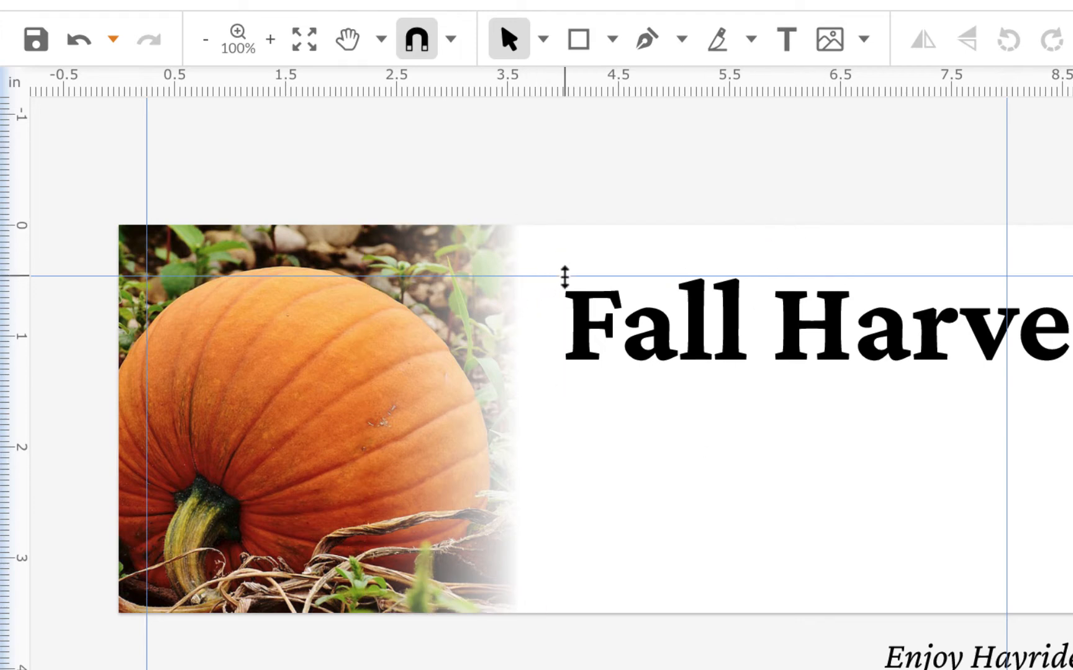
pyautogui.moveTo(563, 276); pyautogui.dragTo(577, 252)
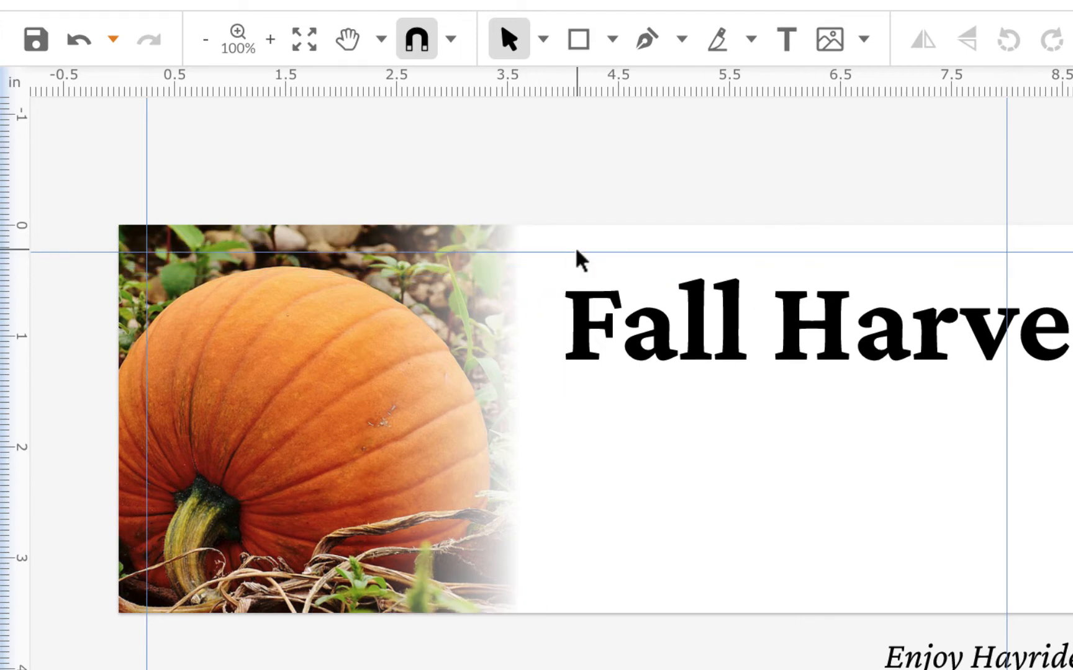
# Step: Add a horizontal guide at about 3.3 inches and a vertical guide at about 11.7 inches
pyautogui.moveTo(733, 82); pyautogui.dragTo(705, 589)
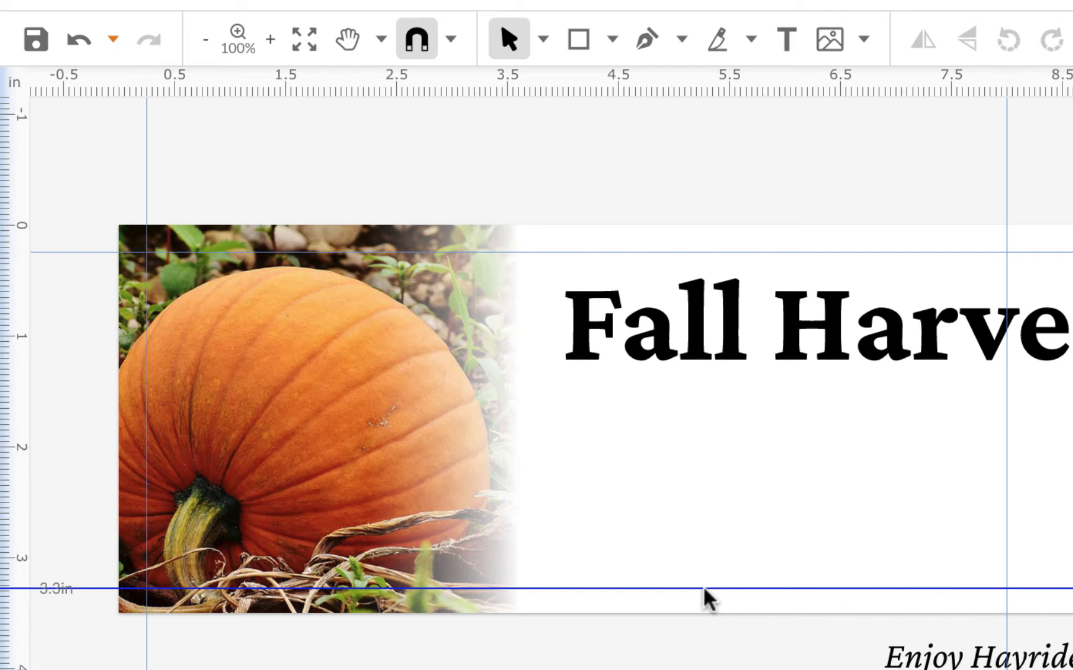
pyautogui.moveTo(704, 589); pyautogui.dragTo(702, 589)
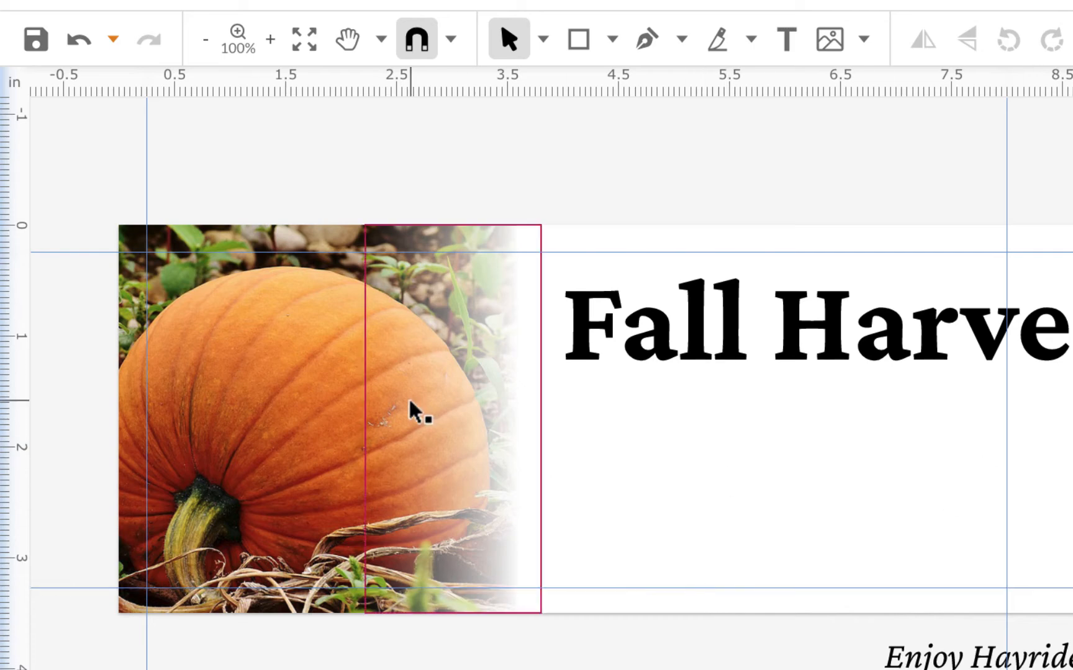
pyautogui.moveTo(29, 366); pyautogui.dragTo(1072, 507)
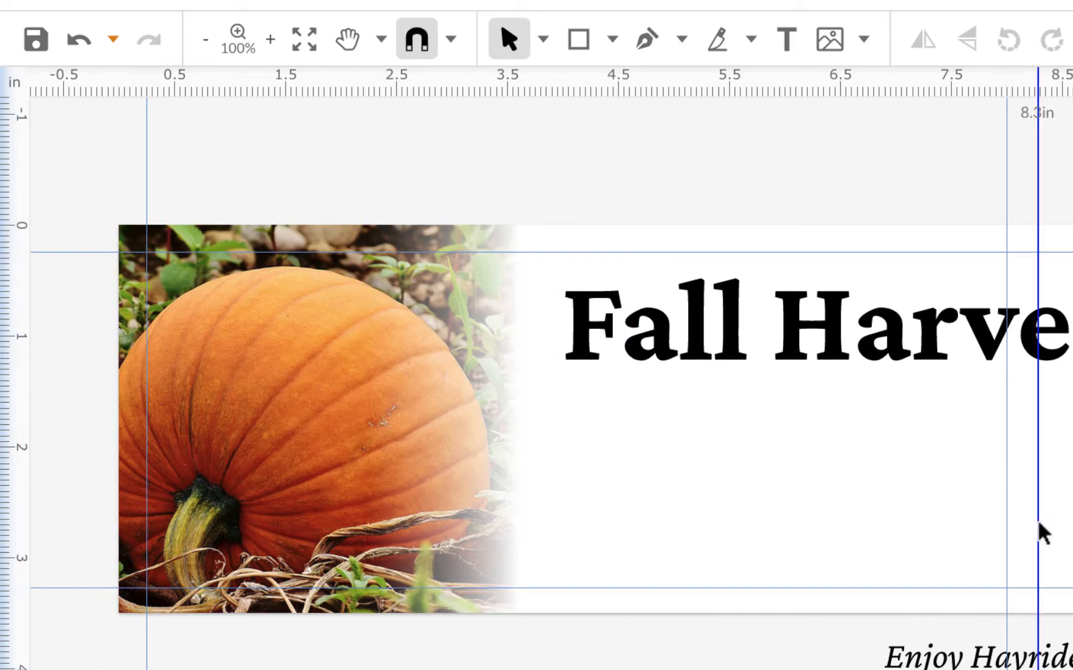
pyautogui.moveTo(967, 481); pyautogui.dragTo(962, 486)
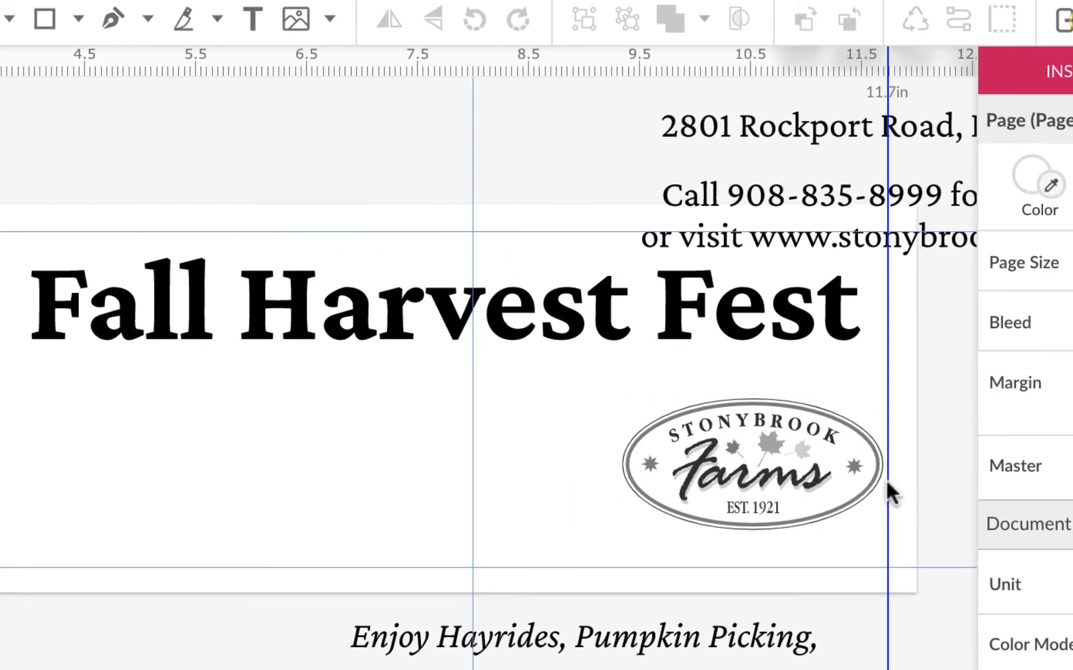
pyautogui.moveTo(886, 481); pyautogui.dragTo(887, 482)
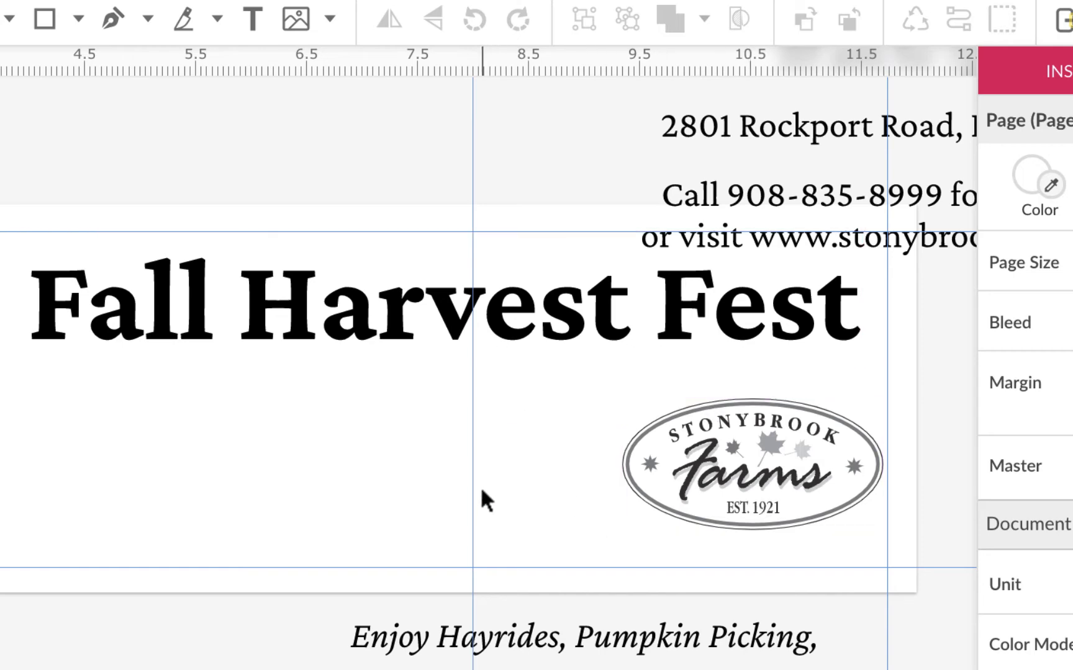
# Step: Move the phone and website text off the page, above the title and left of the date text
pyautogui.press('super+minus')
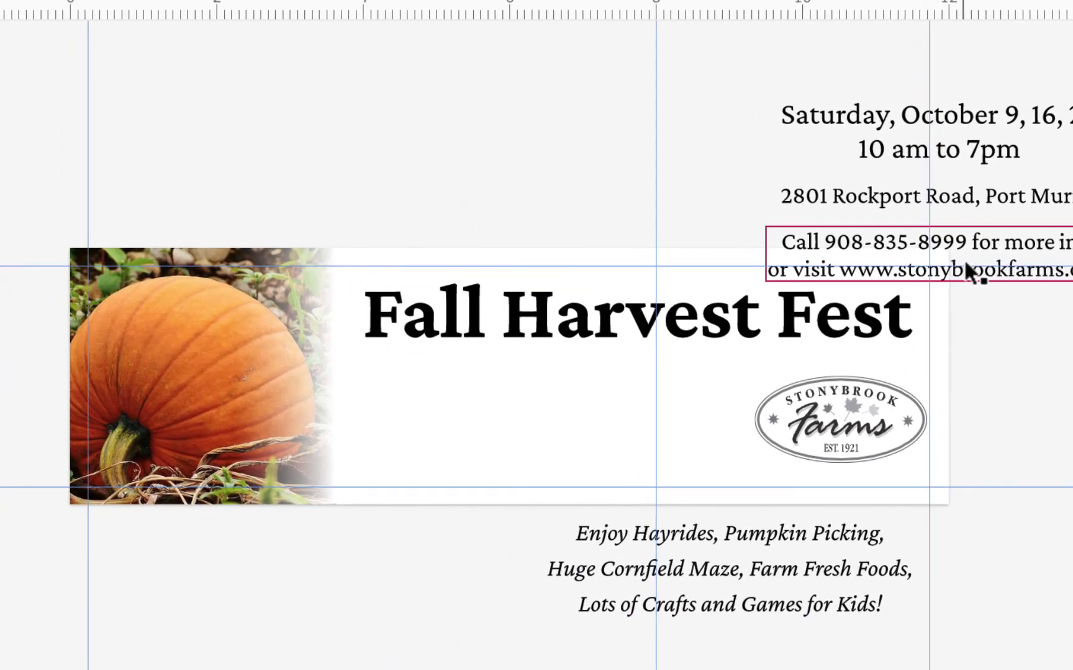
pyautogui.moveTo(867, 229); pyautogui.dragTo(604, 151)
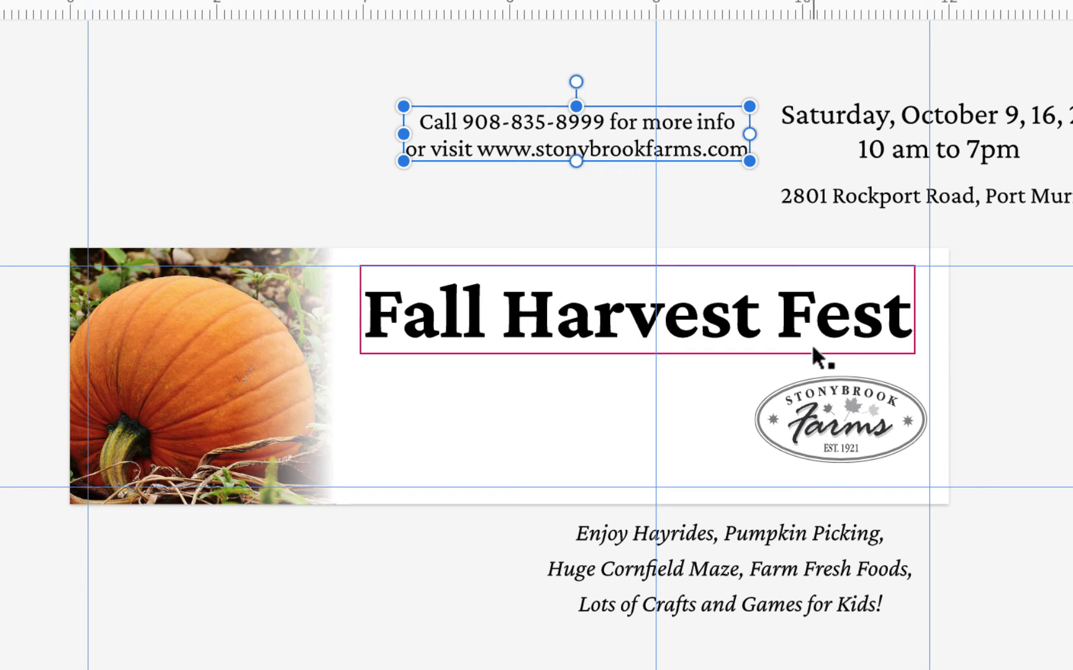
pyautogui.press('Escape')
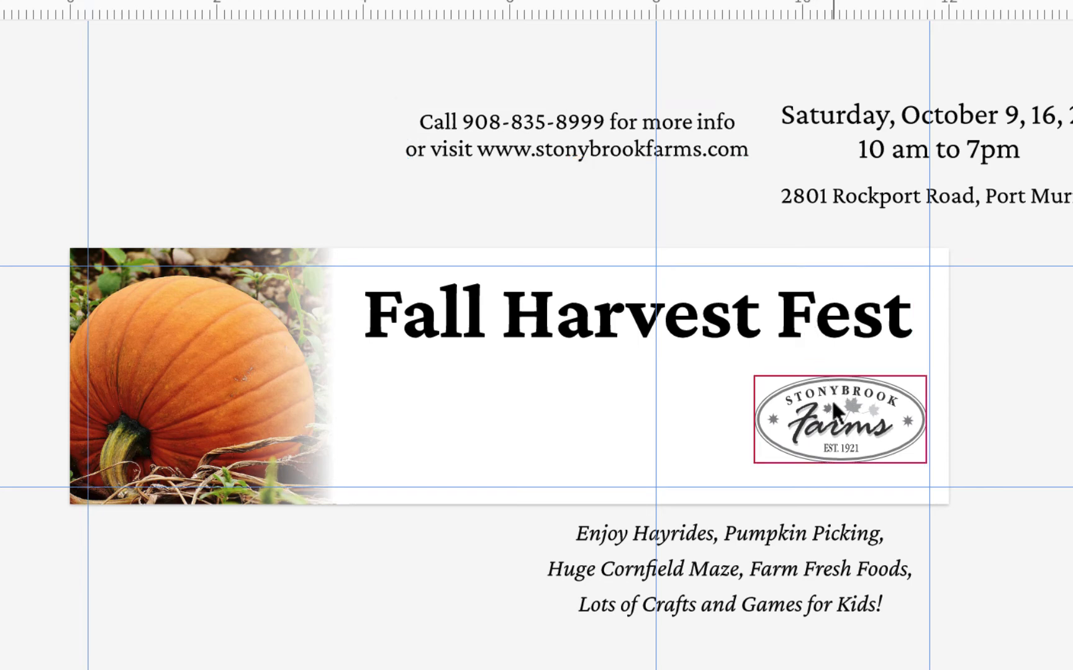
# Step: Move the Stonybrook Farms logo down into the corner where the lower and right guides meet
pyautogui.click(832, 440)
pyautogui.moveTo(855, 429); pyautogui.dragTo(858, 451)
pyautogui.press('Escape')
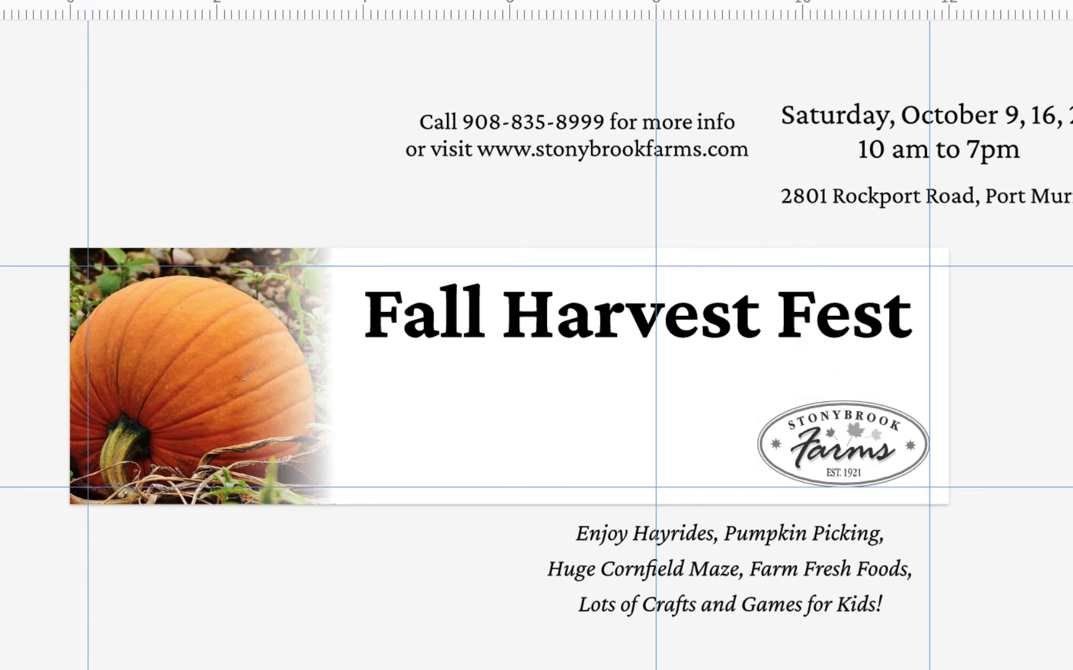
# Step: Try the logo above the middle of the title at the upper guide, with the title moved down to make room
pyautogui.moveTo(610, 335); pyautogui.dragTo(604, 366)
pyautogui.moveTo(817, 446); pyautogui.dragTo(618, 311)
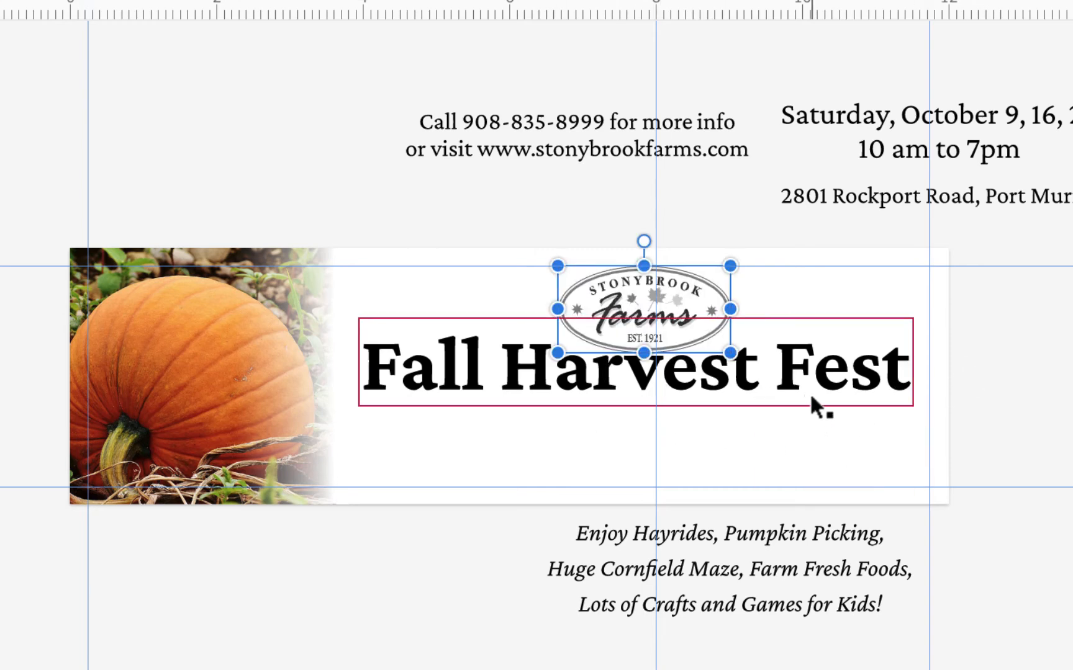
pyautogui.moveTo(794, 374); pyautogui.dragTo(796, 398)
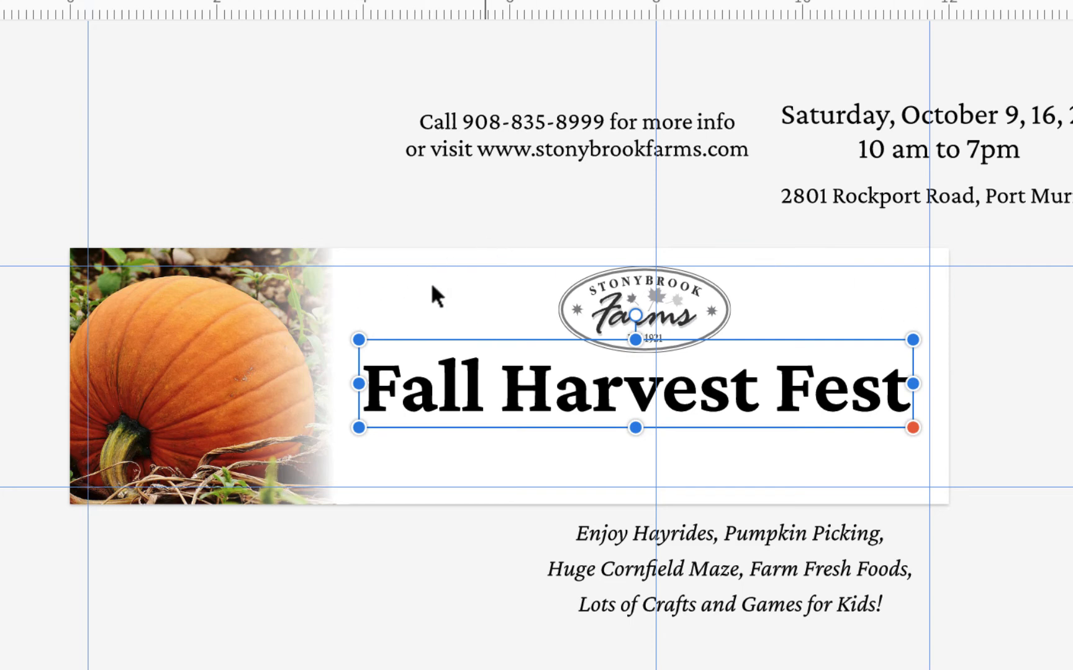
# Step: Move the title back up to the upper guide and return the logo to the page's lower right guide corner
pyautogui.moveTo(670, 290); pyautogui.dragTo(985, 488)
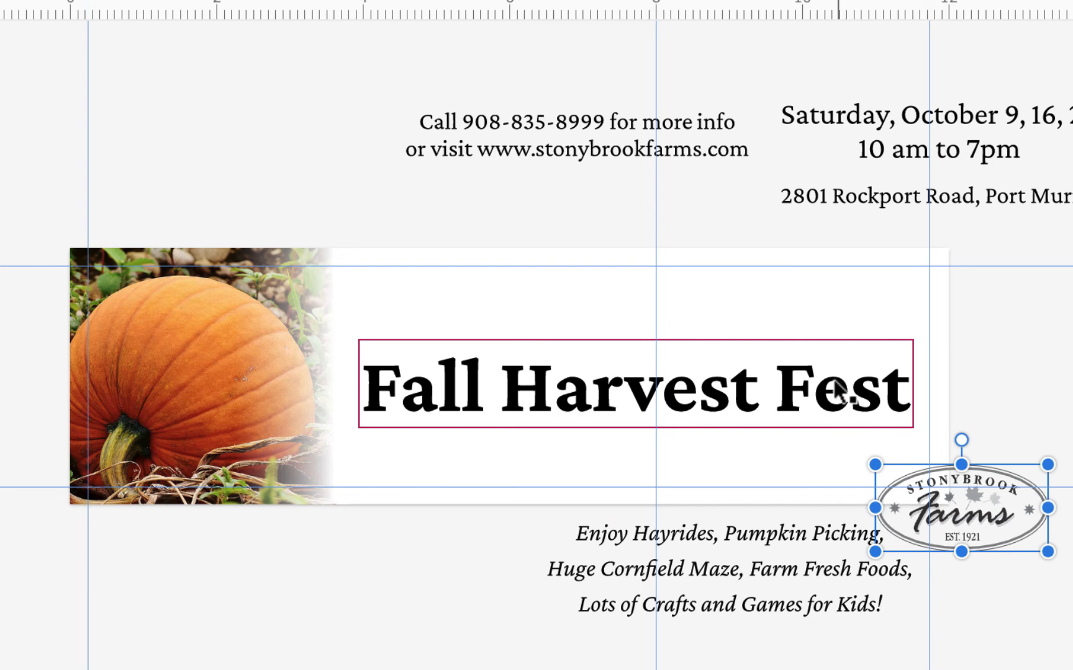
pyautogui.moveTo(836, 405); pyautogui.dragTo(834, 332)
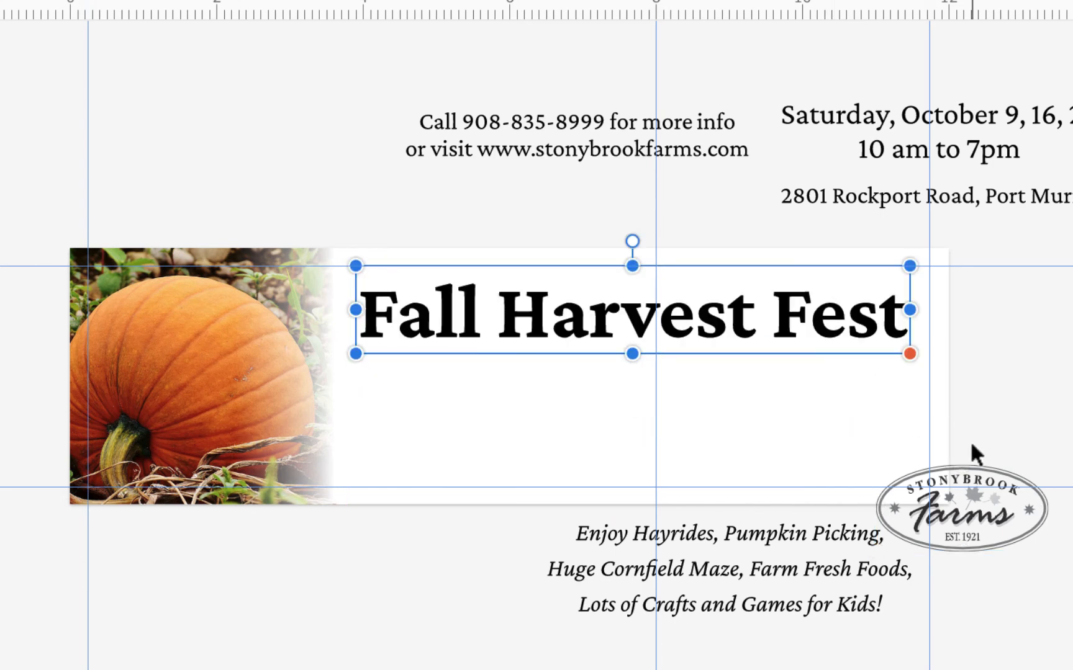
pyautogui.moveTo(976, 497); pyautogui.dragTo(864, 443)
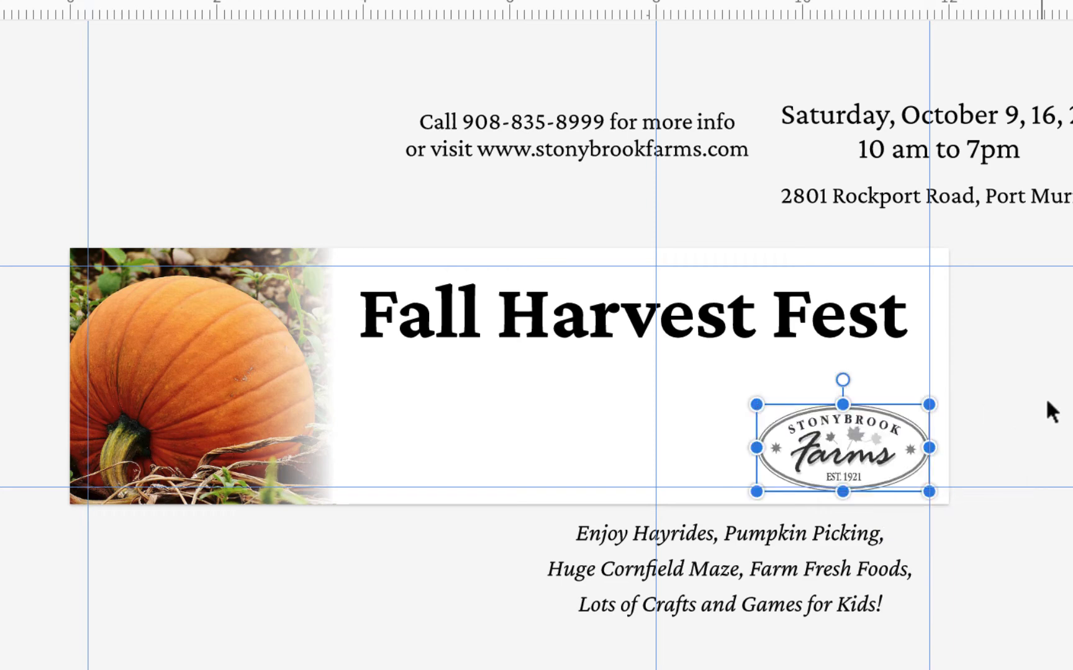
pyautogui.click(1047, 411)
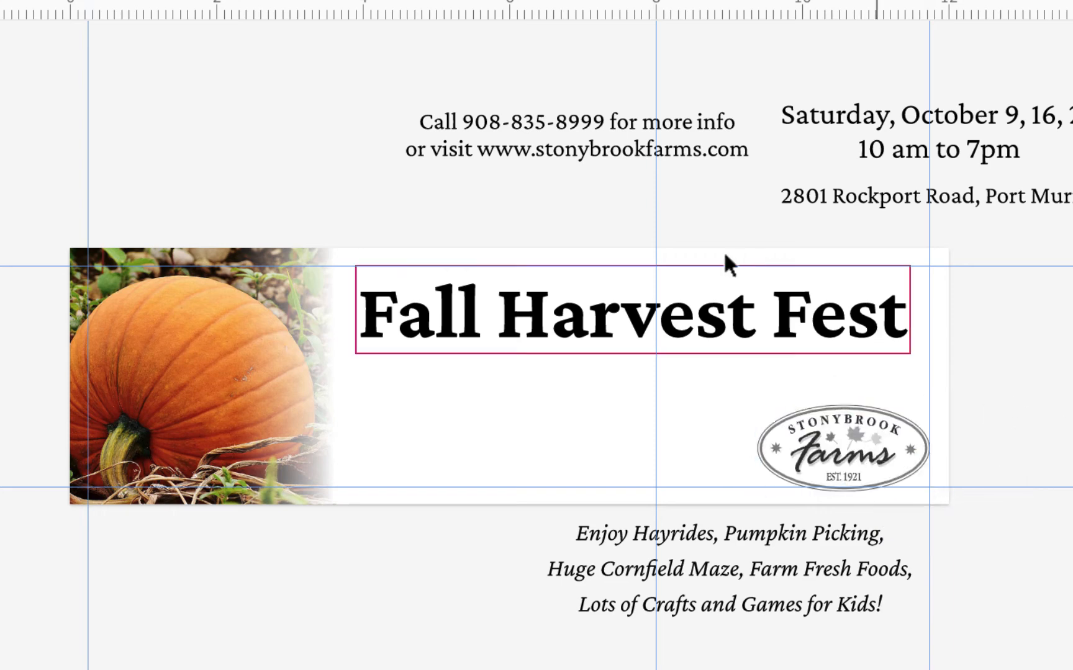
# Step: Nudge the Fall Harvest Fest title up about 0.2 inch so its box extends slightly above the upper guide
pyautogui.click(709, 318)
pyautogui.moveTo(708, 314); pyautogui.dragTo(708, 316)
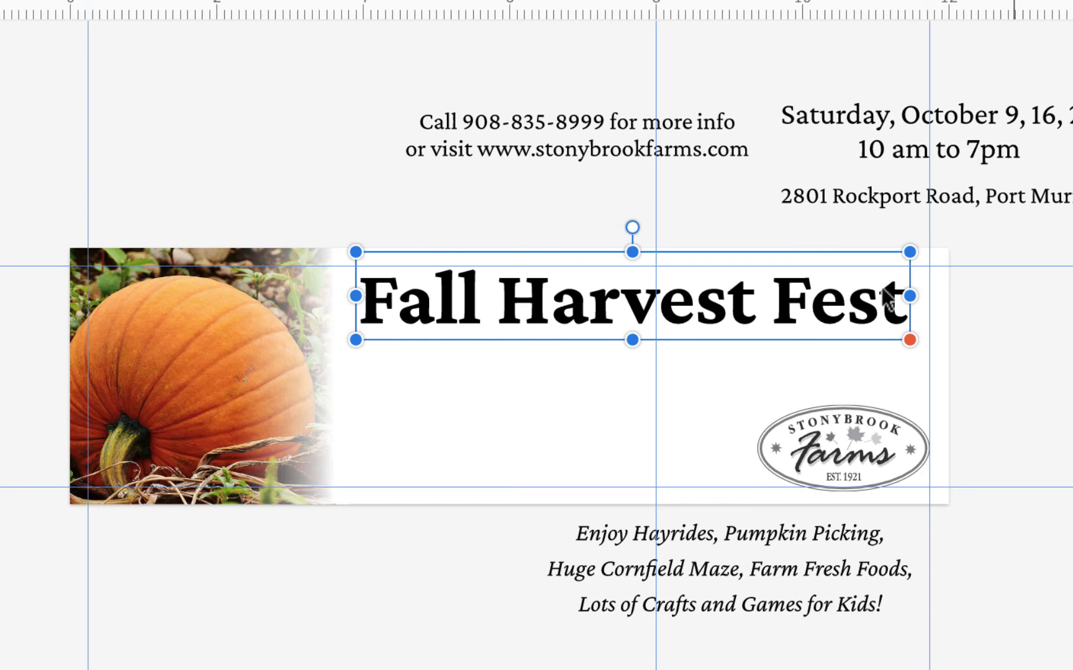
pyautogui.click(1033, 339)
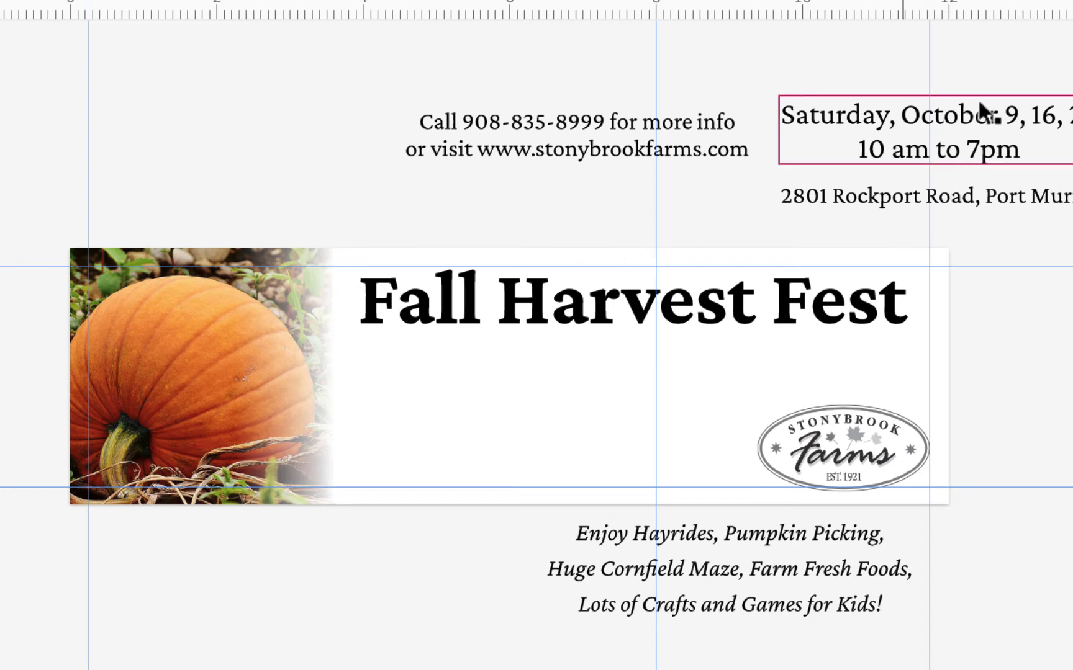
# Step: Move the date and time text onto the page below the title and set its font size to 36px
pyautogui.moveTo(991, 100); pyautogui.dragTo(675, 361)
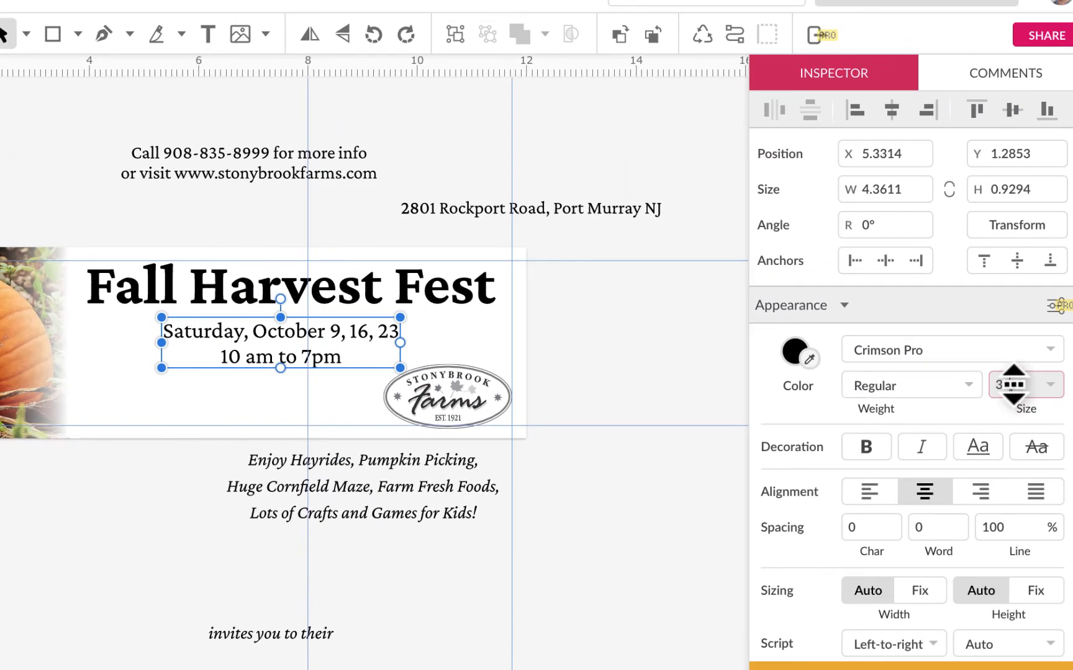
pyautogui.moveTo(1013, 385); pyautogui.dragTo(1013, 383)
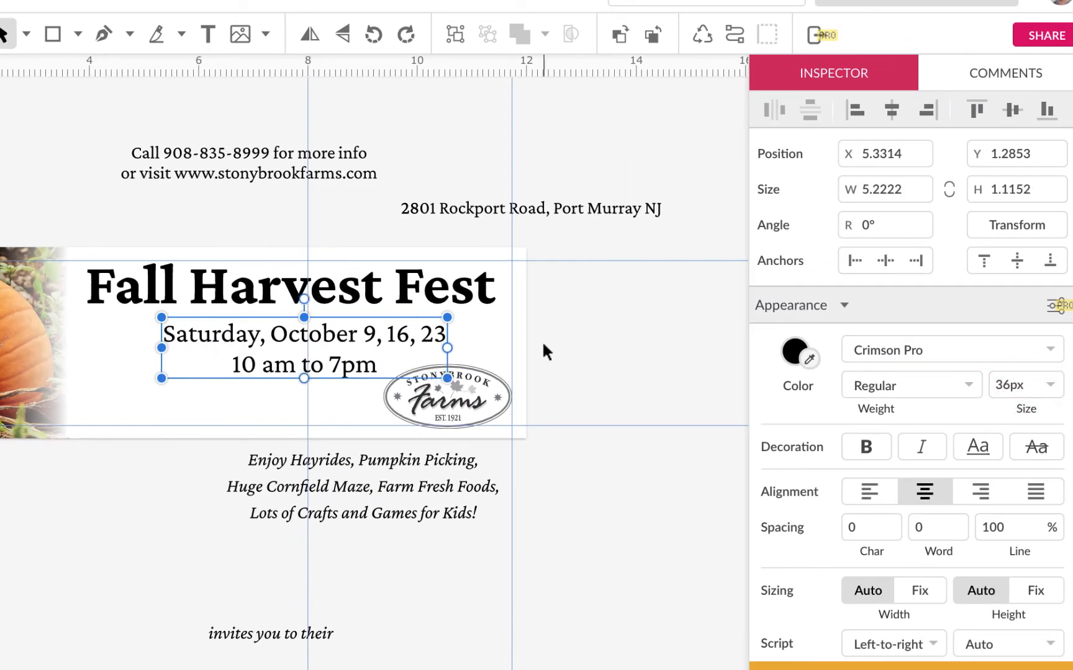
# Step: Shift the date and time text left beneath the Fall Harvest Fest title
pyautogui.moveTo(371, 332); pyautogui.dragTo(334, 336)
pyautogui.click(619, 355)
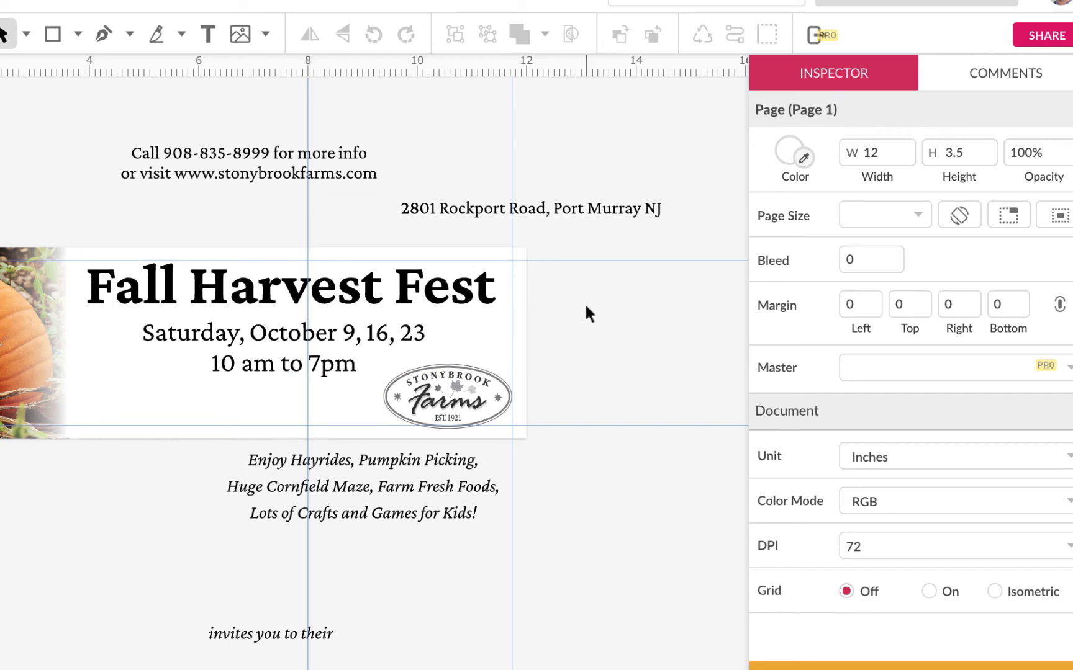
pyautogui.click(476, 397)
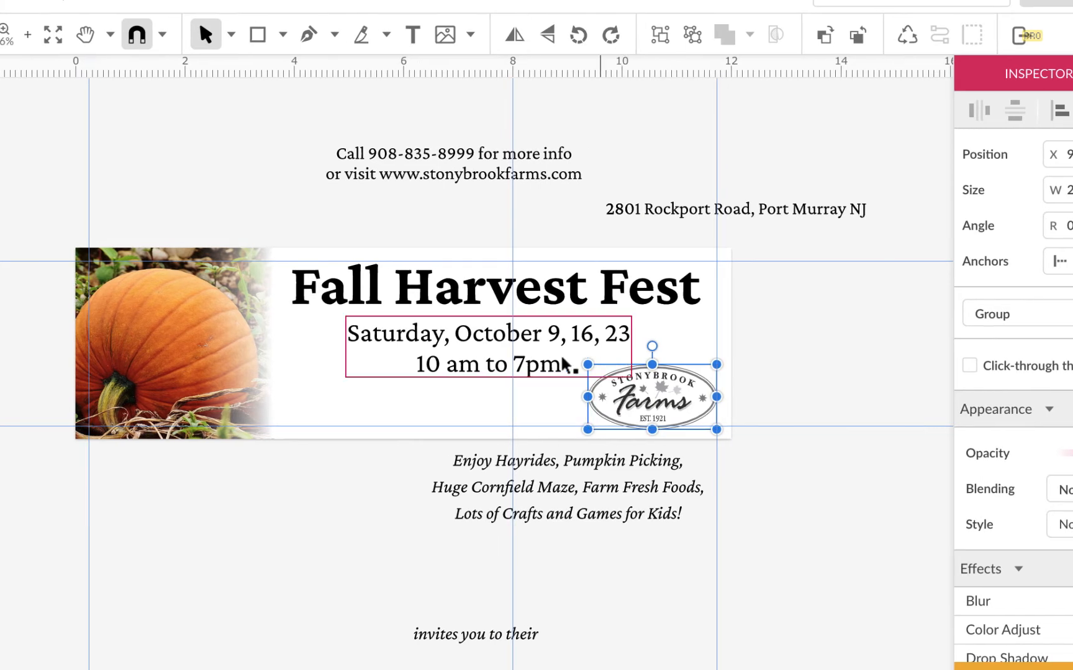
pyautogui.click(756, 340)
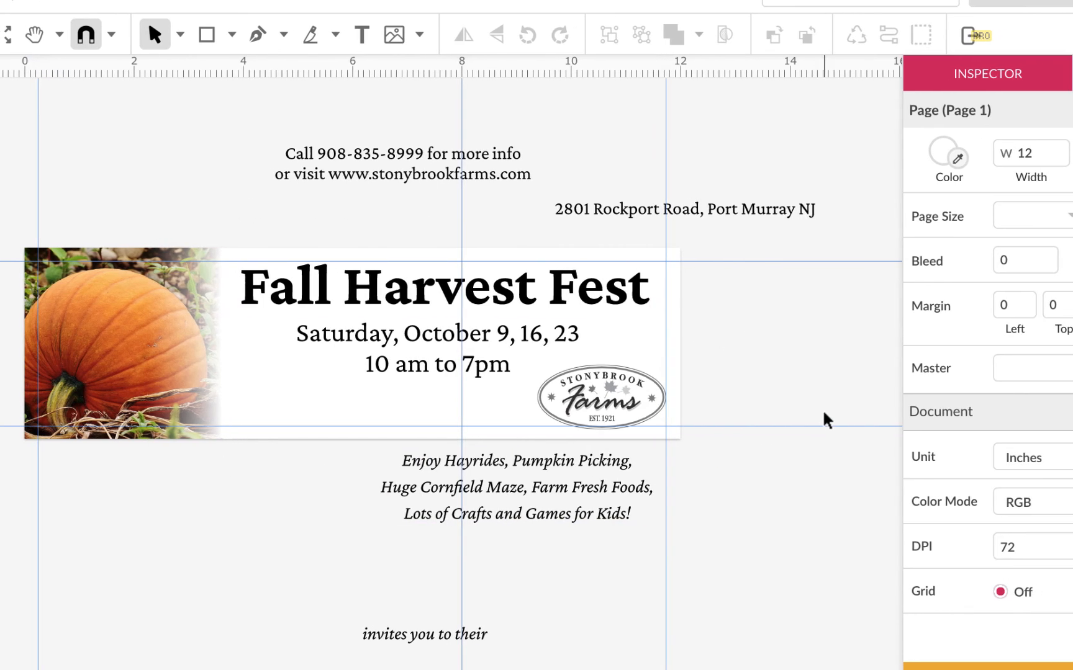
# Step: Resize the autoscaled title's text box to about 7.5 inches wide and slightly taller, and realign it at the upper guide
pyautogui.click(601, 304)
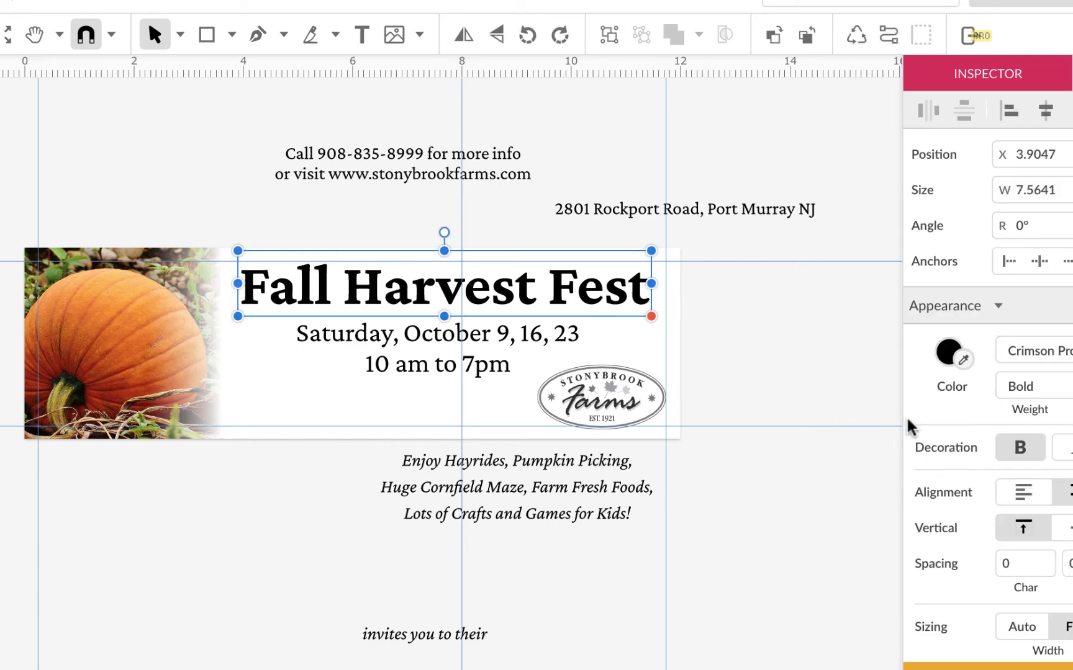
pyautogui.scroll(-2, 942, 467)
pyautogui.scroll(-4, 942, 467)
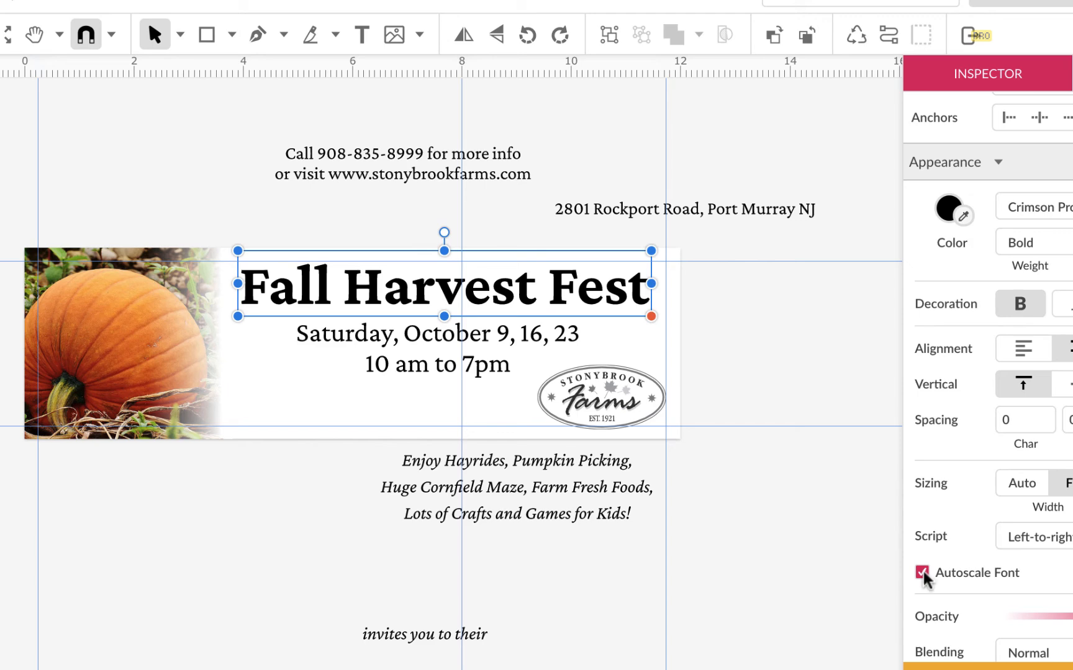
pyautogui.moveTo(651, 283); pyautogui.dragTo(618, 284)
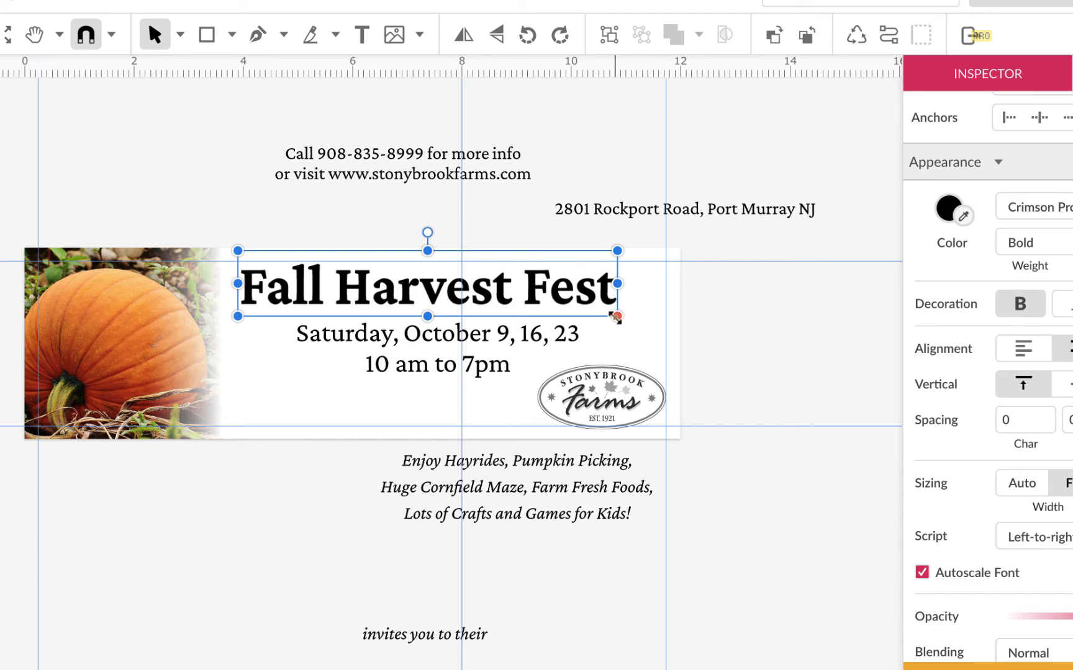
pyautogui.moveTo(615, 316); pyautogui.dragTo(633, 324)
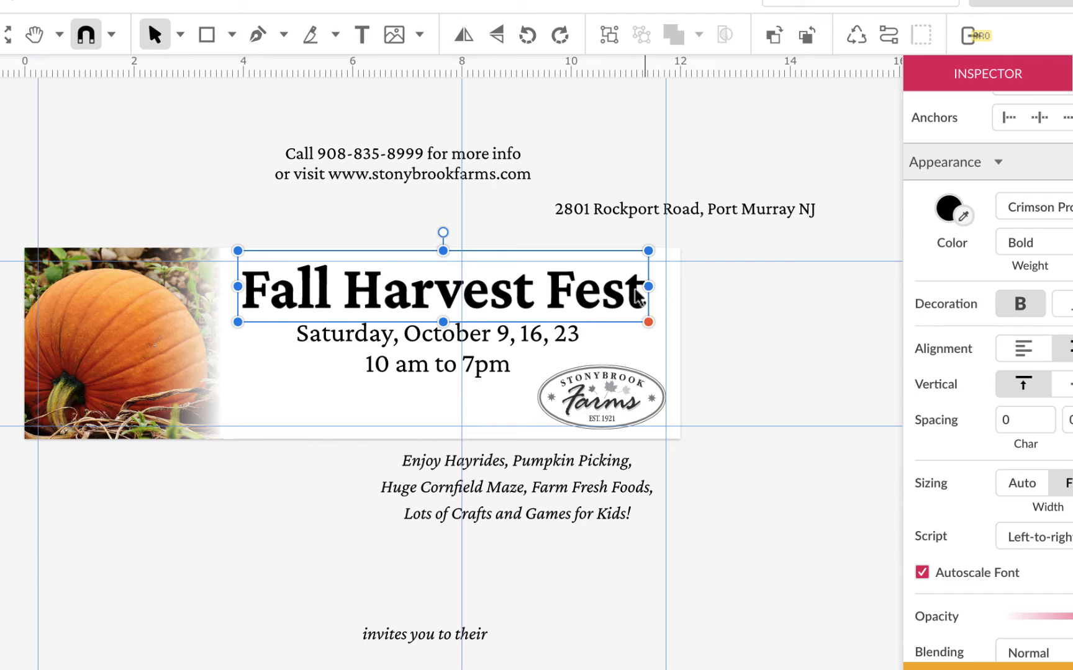
pyautogui.moveTo(572, 297); pyautogui.dragTo(576, 294)
pyautogui.click(761, 328)
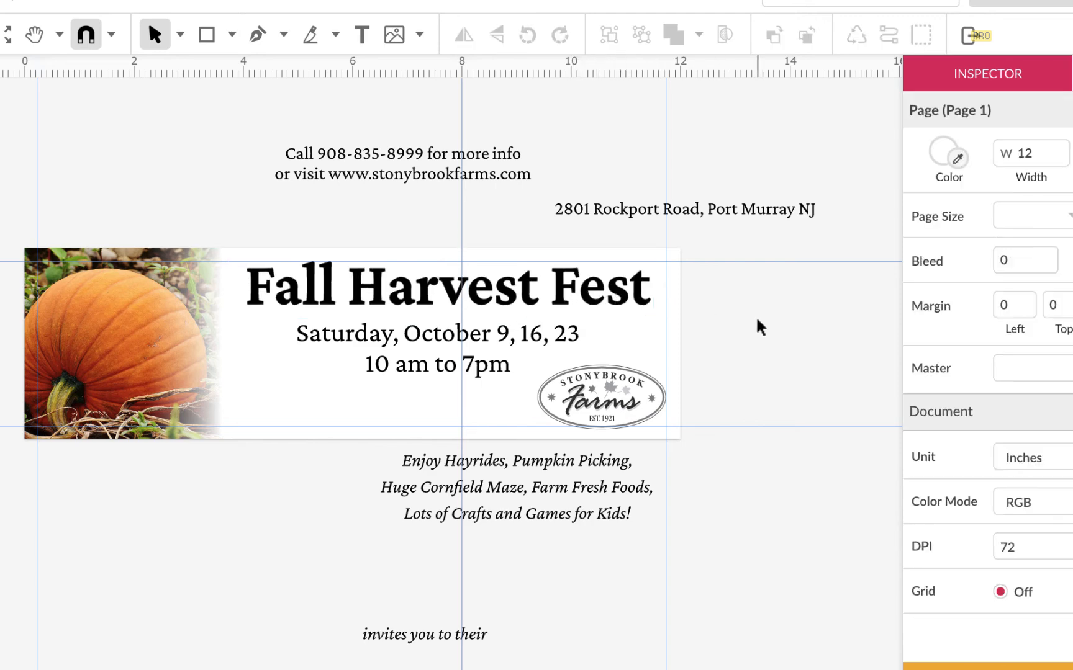
# Step: Nudge the date and time text up closer to the title and change its font to Libre Franklin
pyautogui.moveTo(540, 330); pyautogui.dragTo(541, 329)
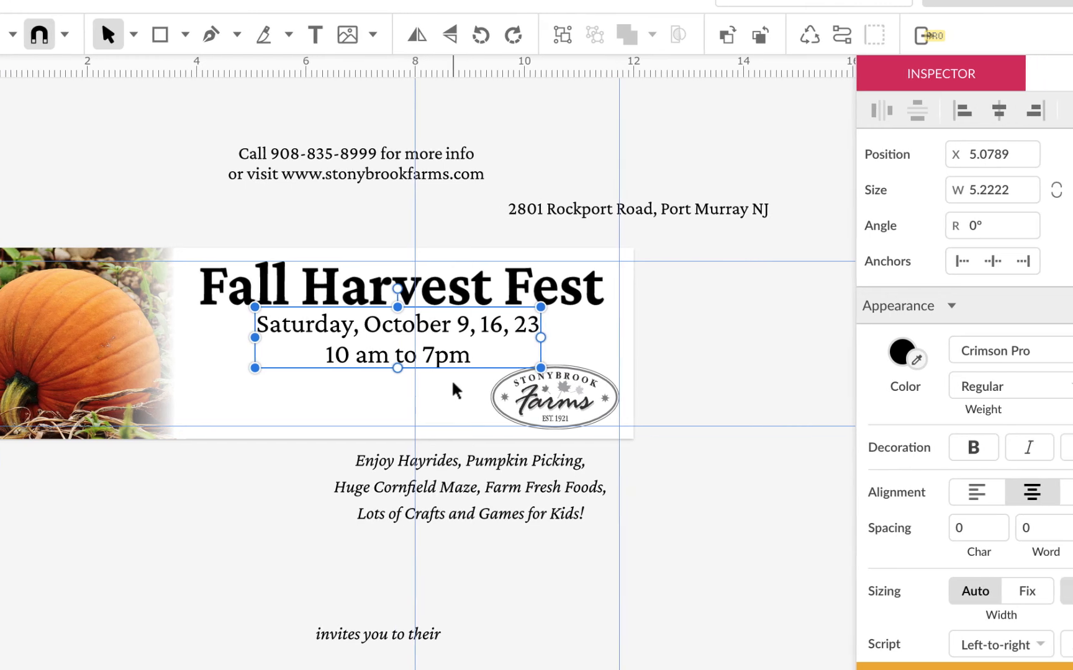
pyautogui.click(1036, 351)
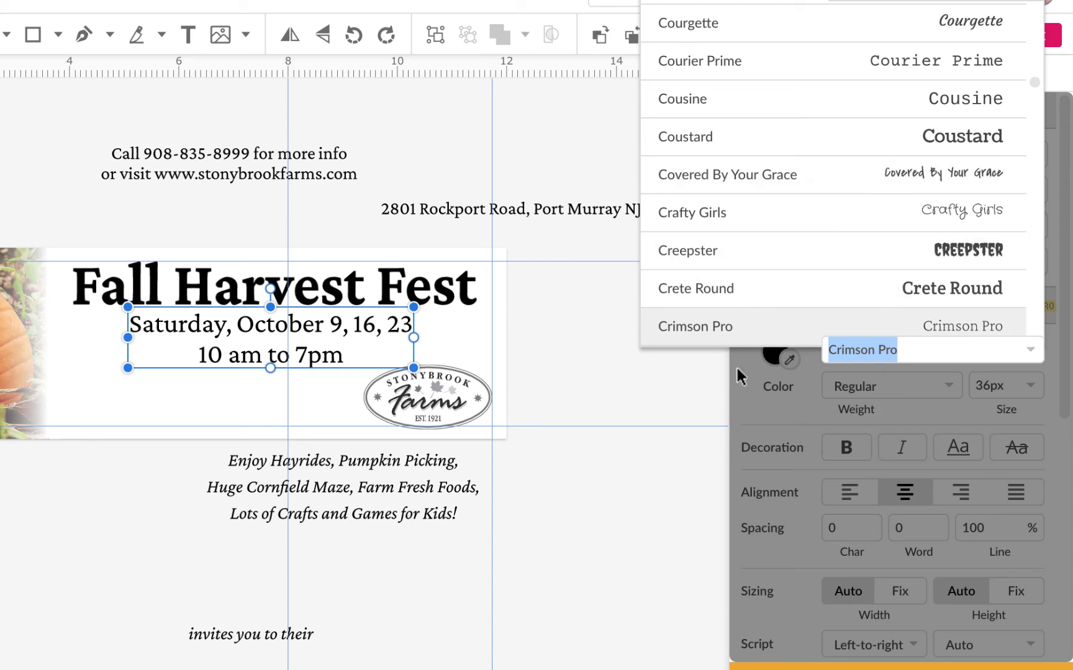
pyautogui.write('li')
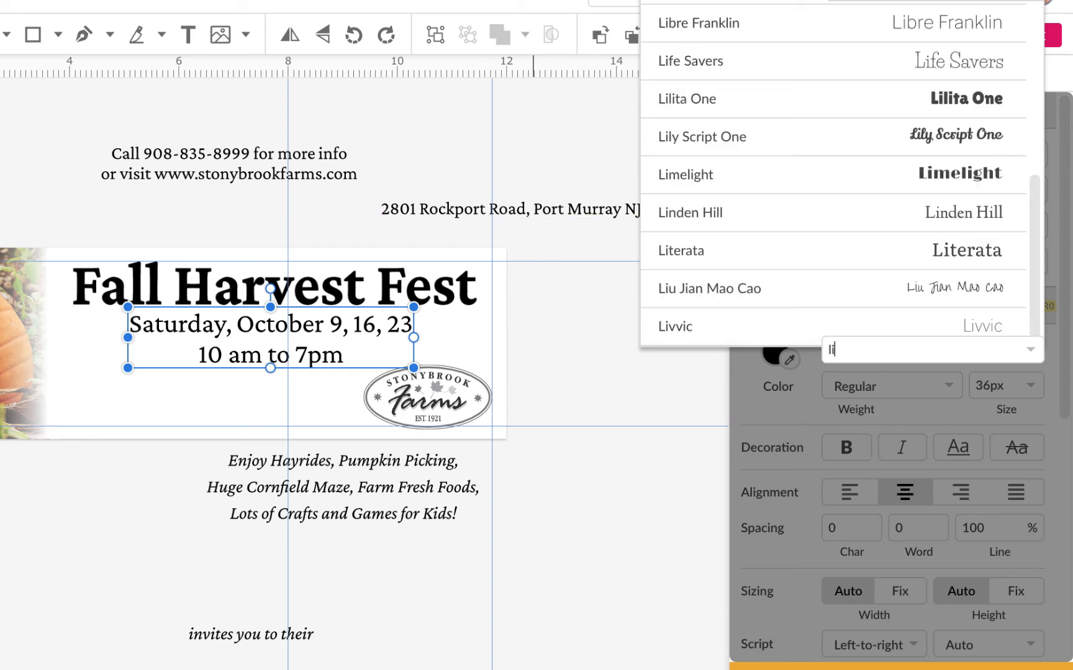
pyautogui.write('bre')
pyautogui.click(867, 327)
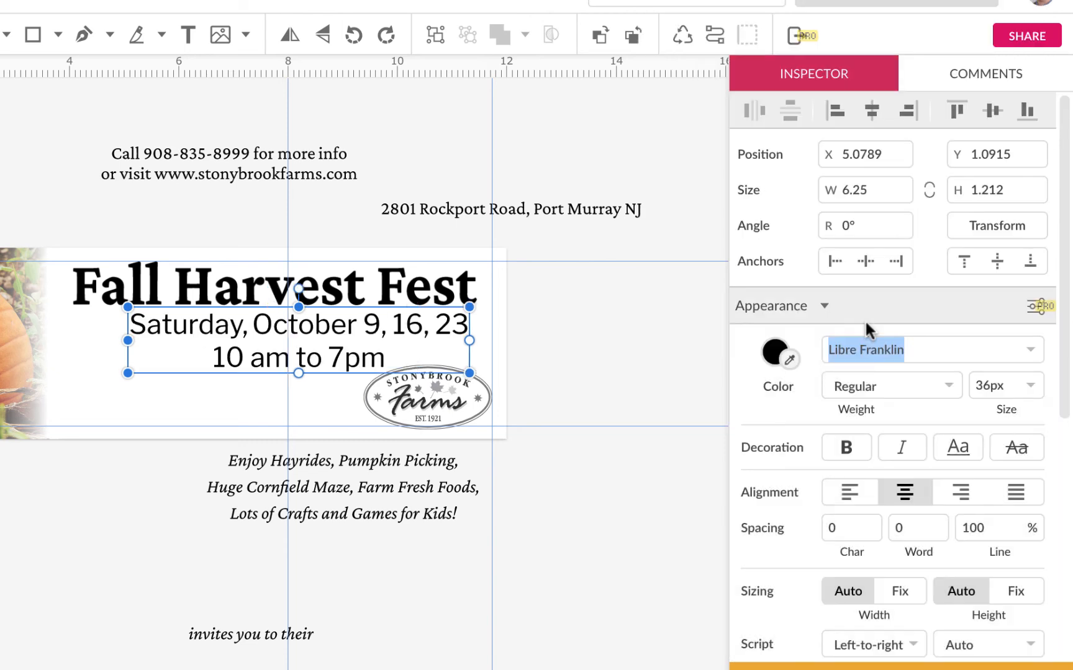
# Step: Shift the date and time text left under the title and set its font size to 30px
pyautogui.moveTo(343, 323); pyautogui.dragTo(307, 339)
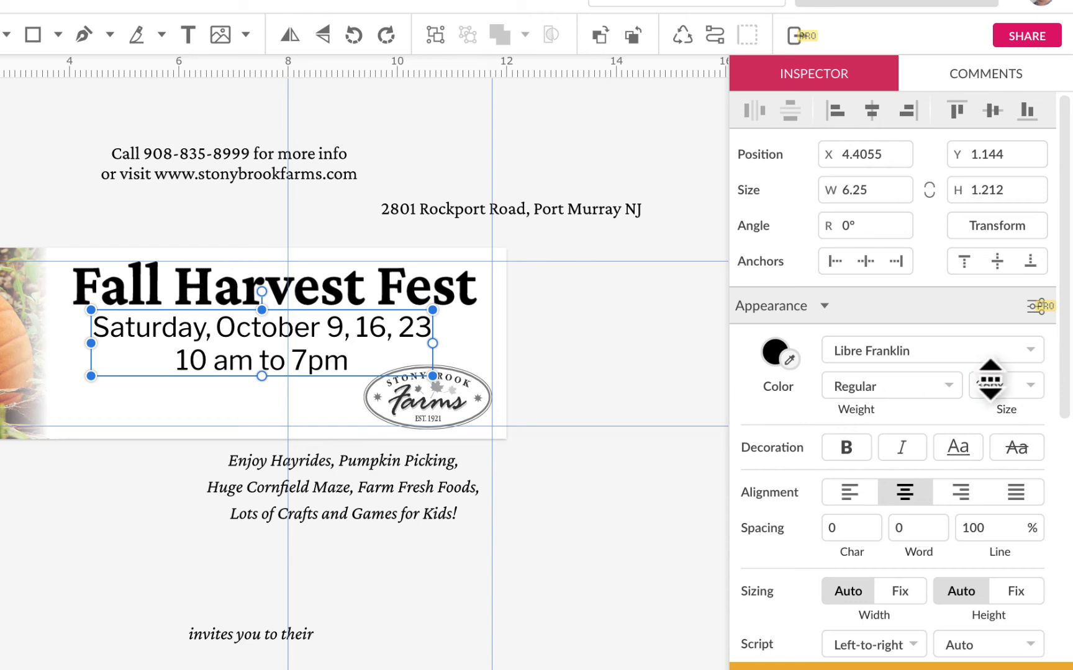
pyautogui.moveTo(996, 383); pyautogui.dragTo(997, 383)
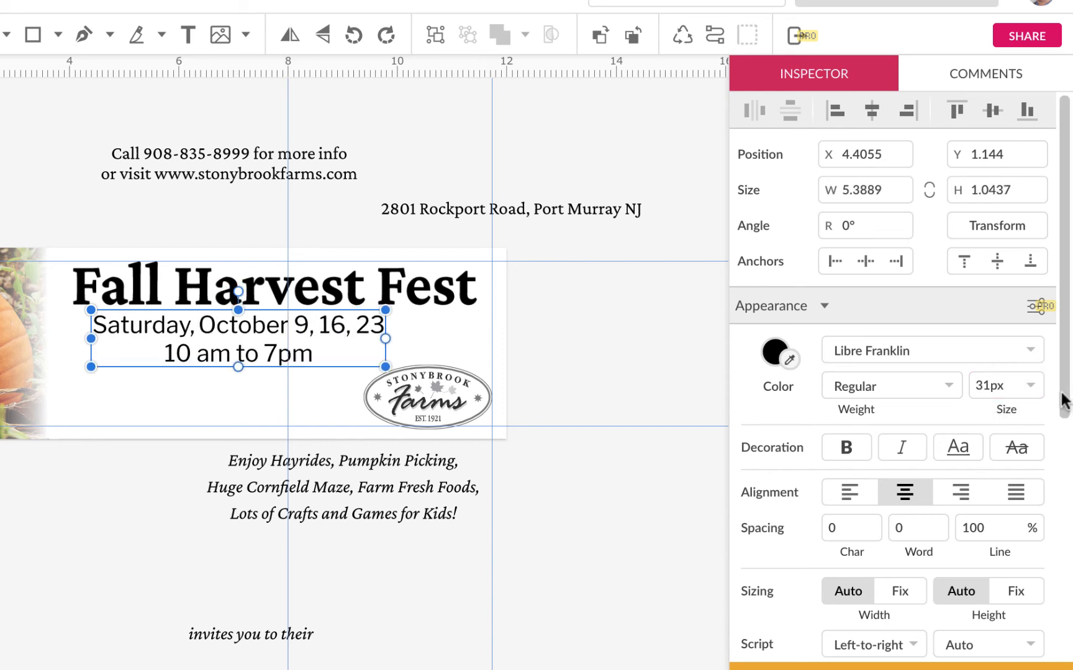
pyautogui.click(989, 385)
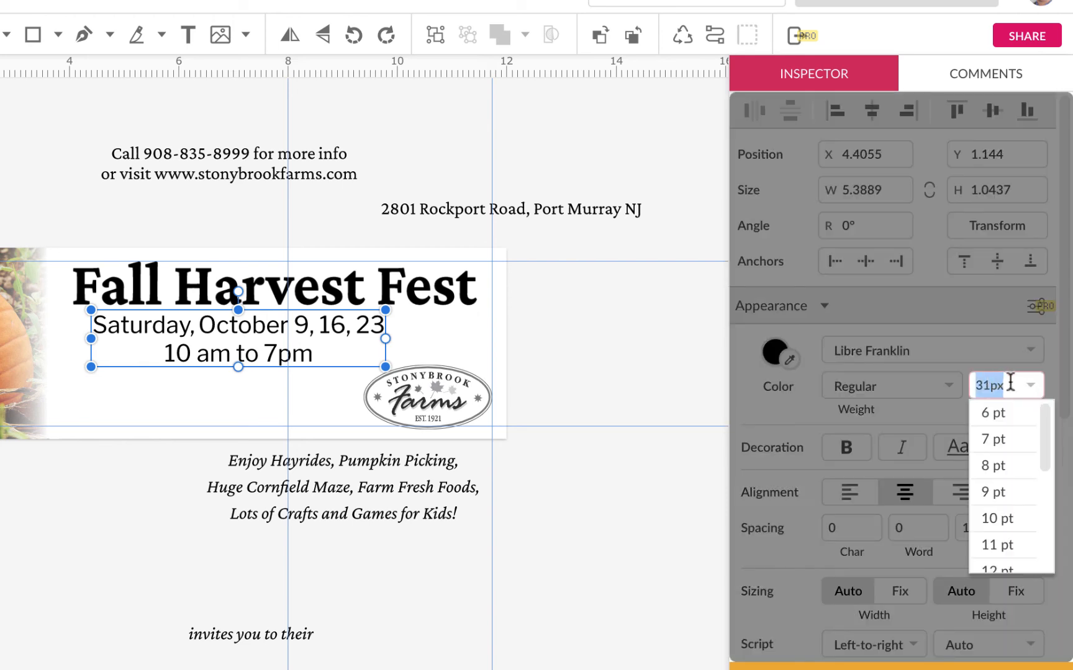
pyautogui.write('30')
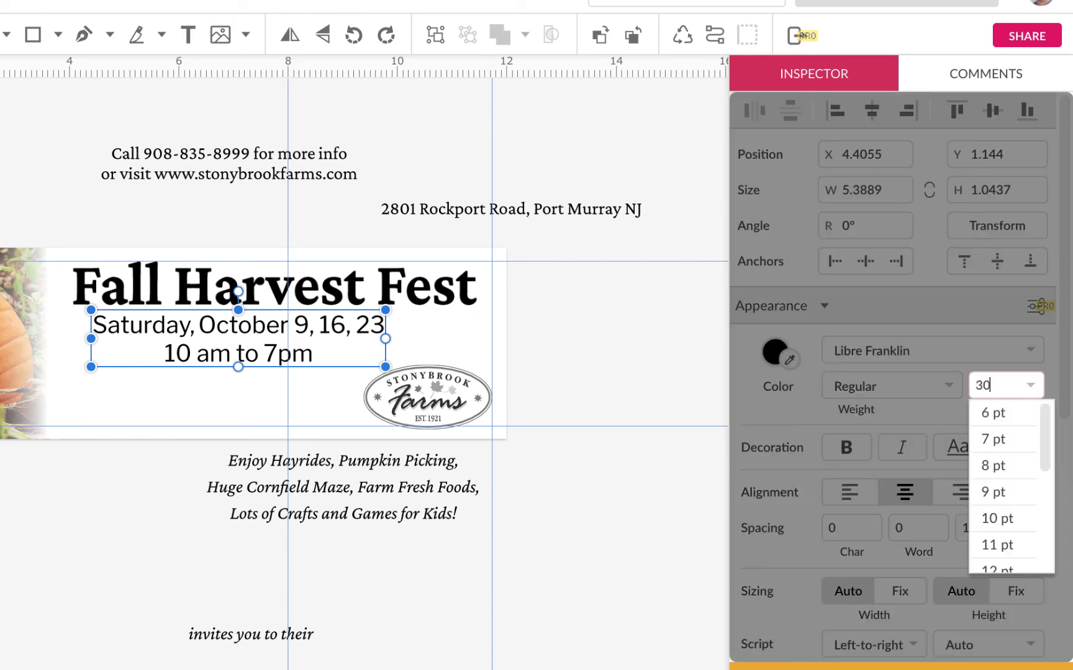
pyautogui.press('Return')
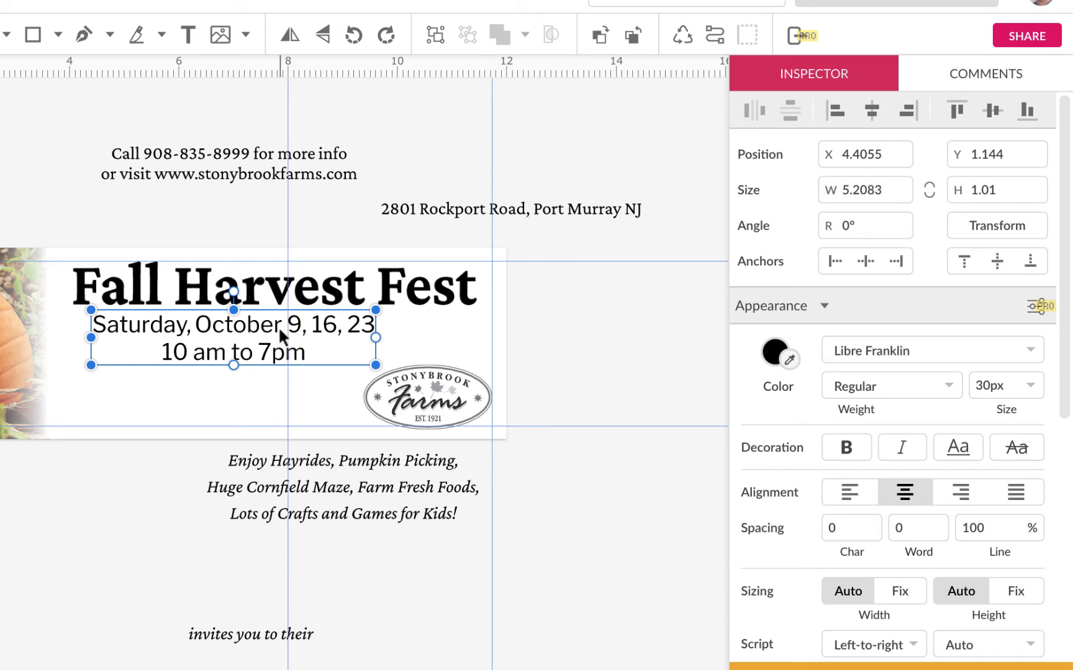
# Step: Reposition the date and time text so it sits centred just below the title
pyautogui.moveTo(281, 335); pyautogui.dragTo(329, 341)
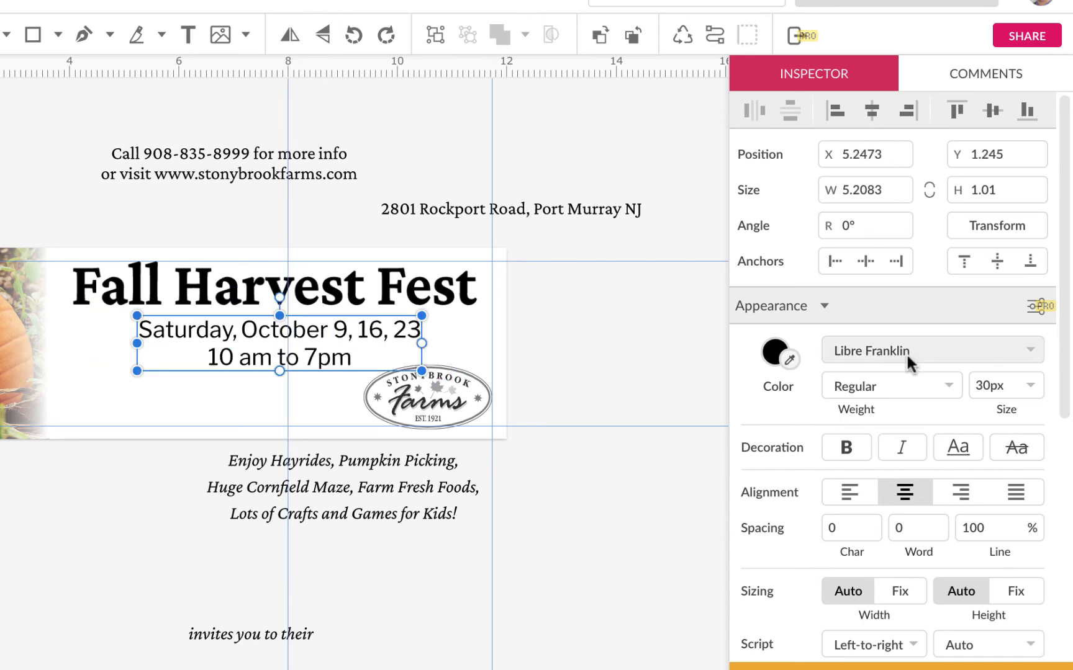
pyautogui.click(660, 365)
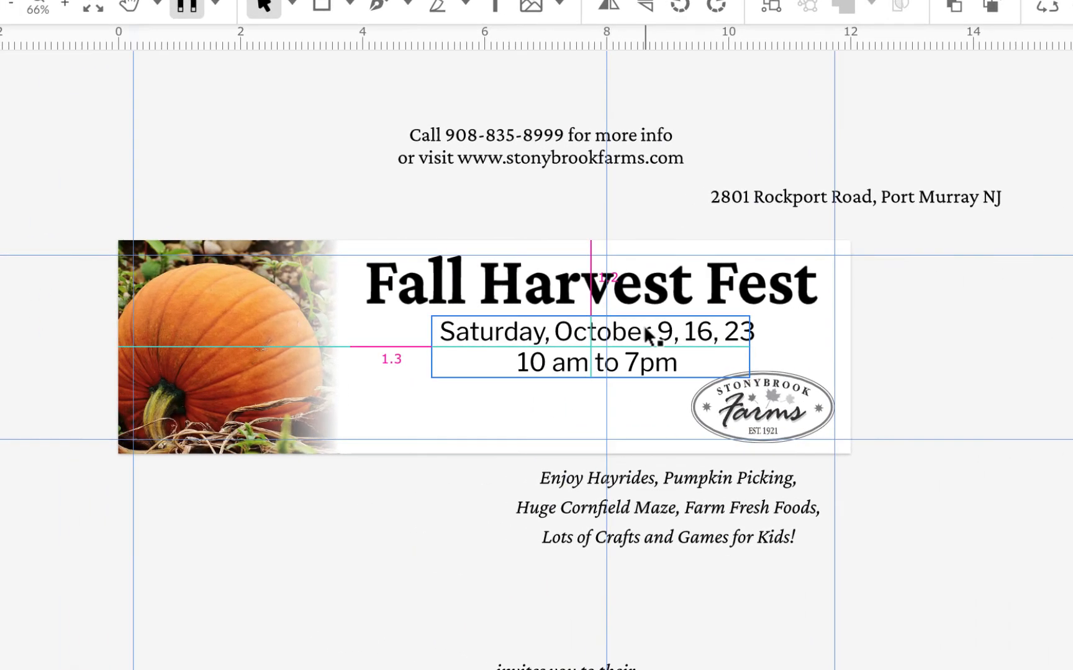
pyautogui.click(538, 331)
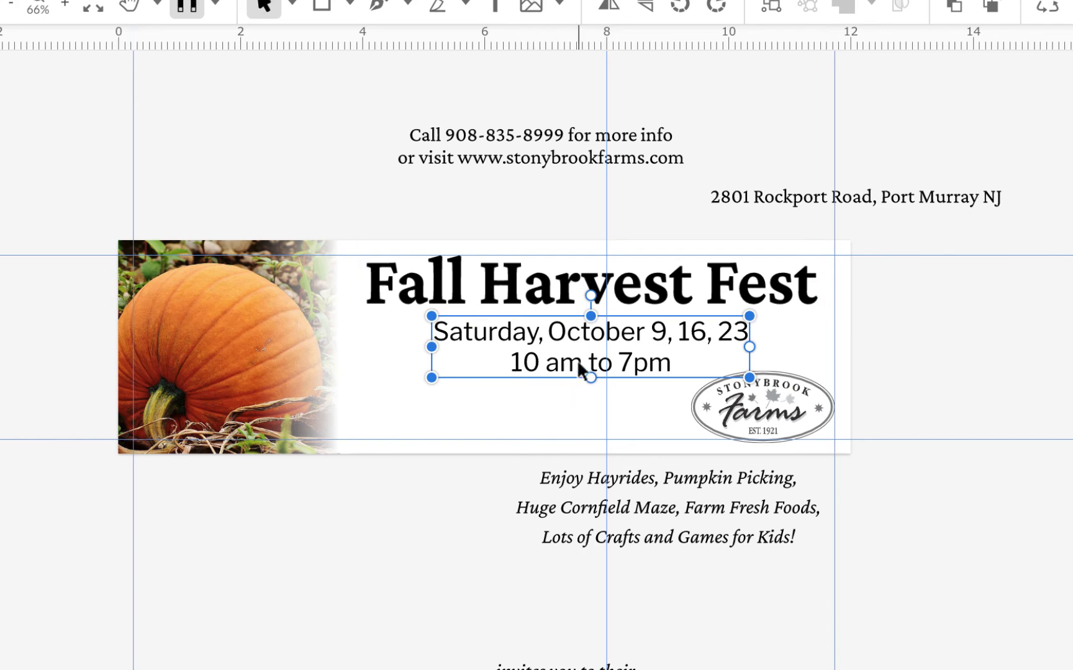
# Step: Shorten the hours line under the date to "10 - 7"
pyautogui.press('super+plus')
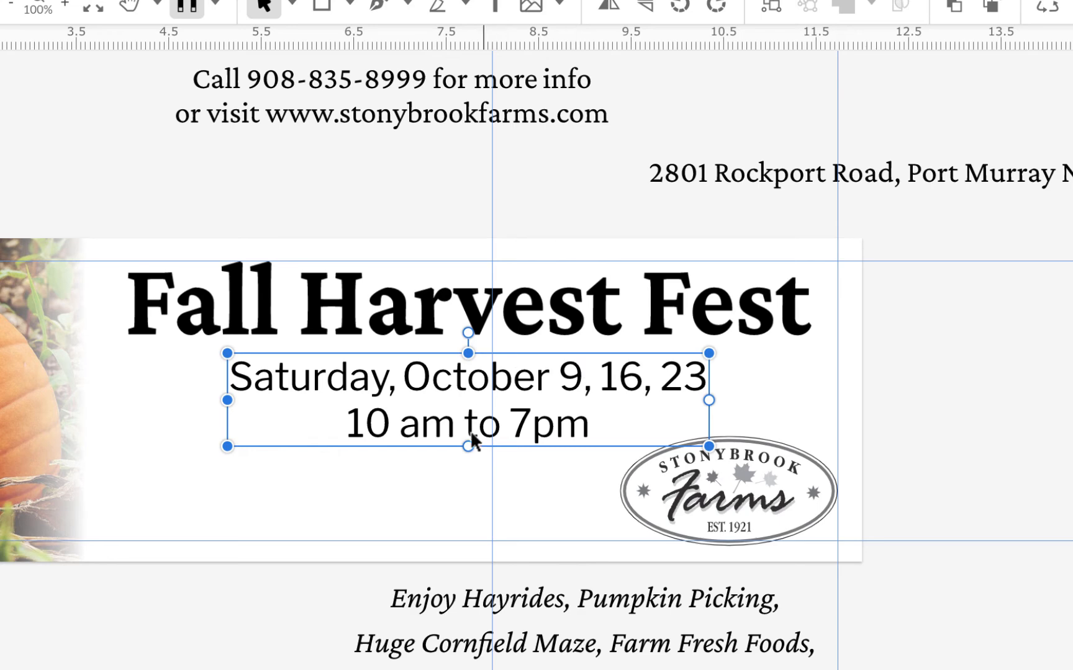
pyautogui.press('Escape')
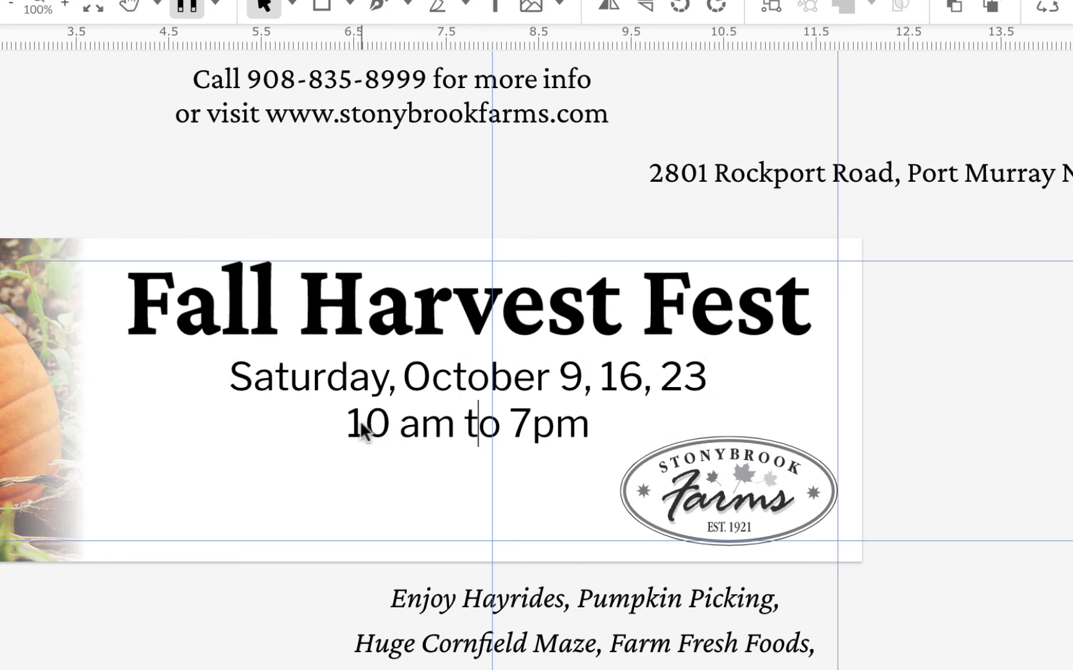
pyautogui.doubleClick(425, 428)
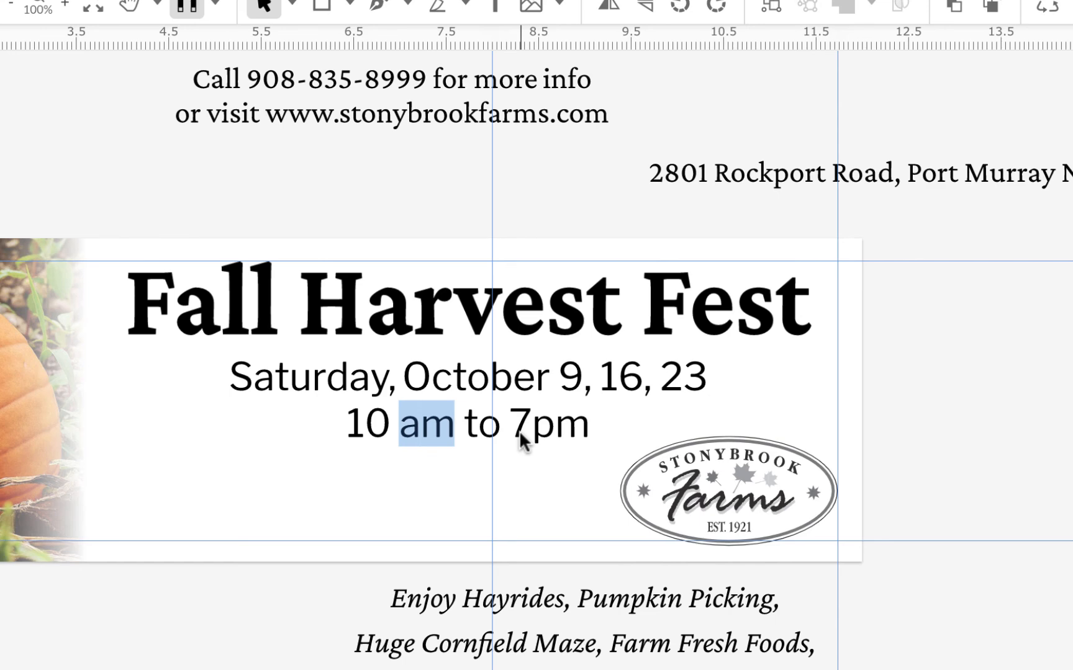
pyautogui.moveTo(514, 432); pyautogui.dragTo(401, 433)
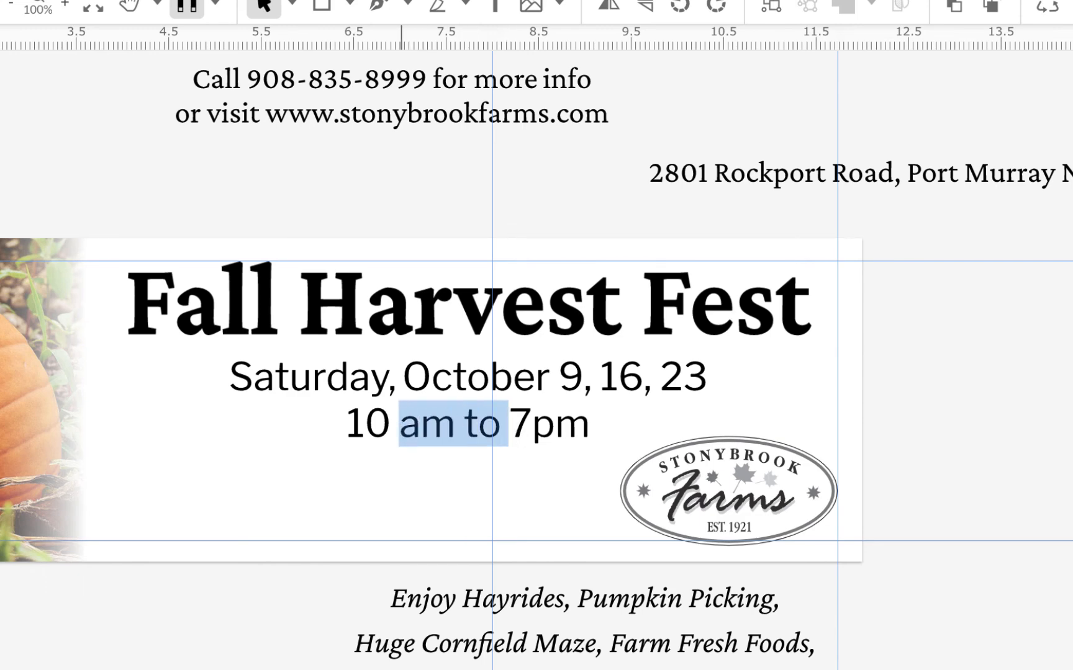
pyautogui.write('-')
pyautogui.doubleClick(521, 423)
pyautogui.write('7')
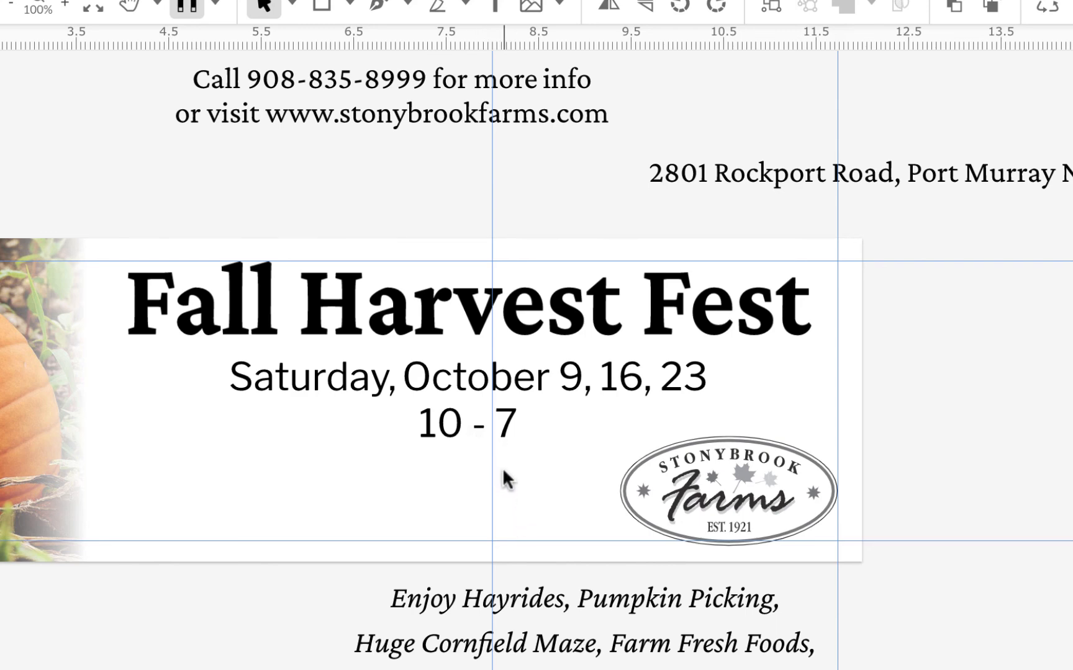
# Step: Replace the hyphen in the hours with an en dash so the line reads "10 – 7"
pyautogui.click(484, 419)
pyautogui.press('BackSpace')
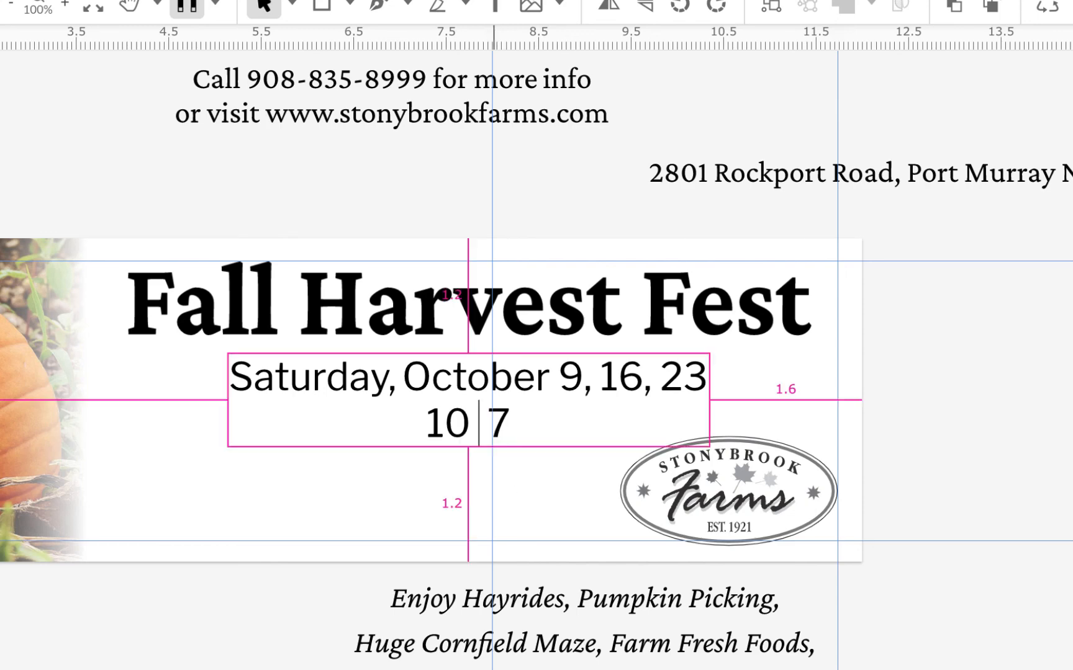
pyautogui.write('–')
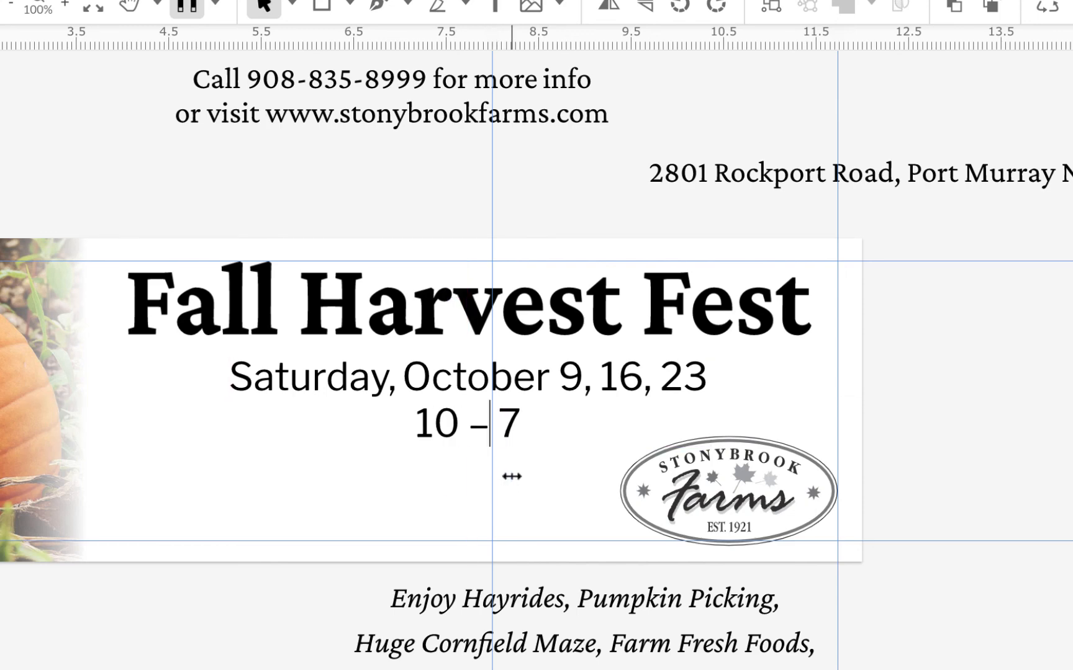
# Step: Join the hours onto the date line with a bullet between them: "Saturday, October 9, 16, 23 • 10 – 7"
pyautogui.click(432, 428)
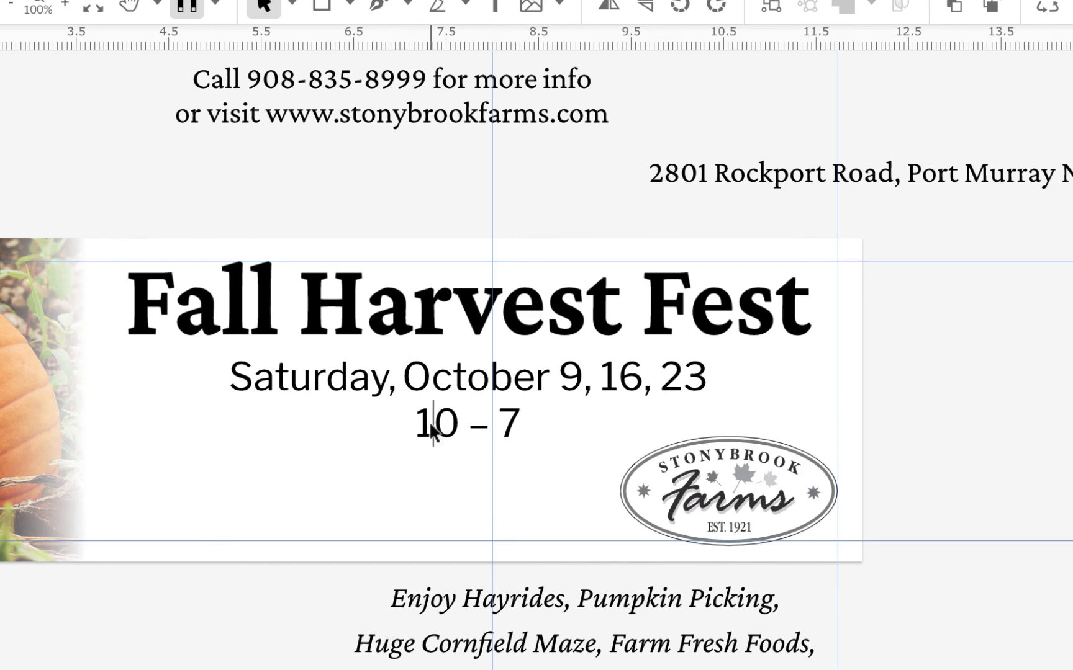
pyautogui.click(557, 376)
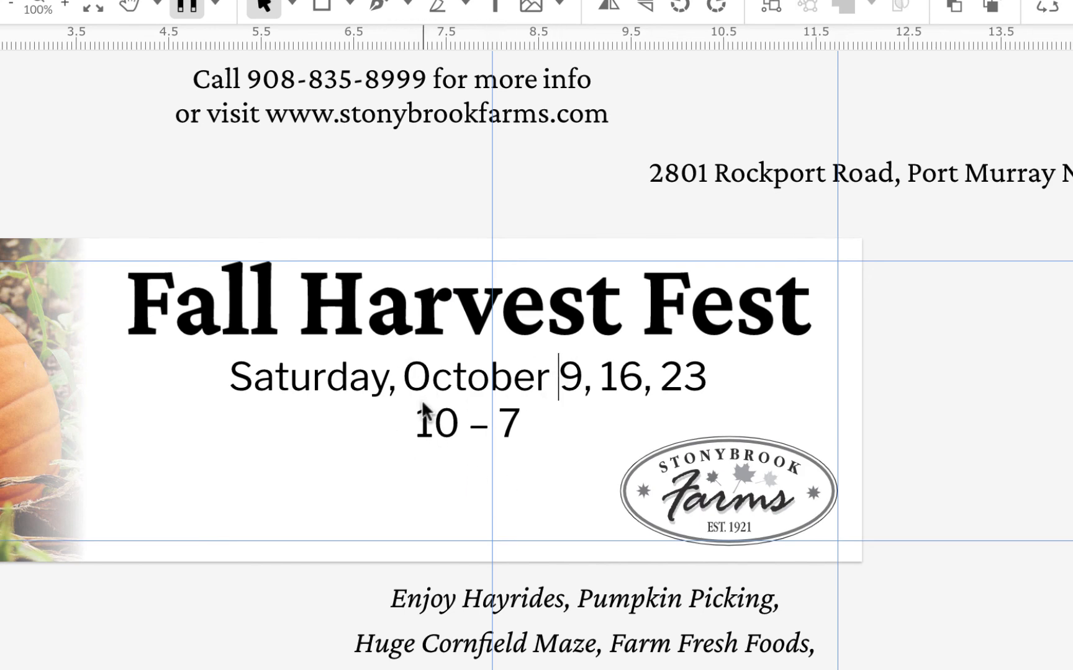
pyautogui.doubleClick(423, 422)
pyautogui.press('End')
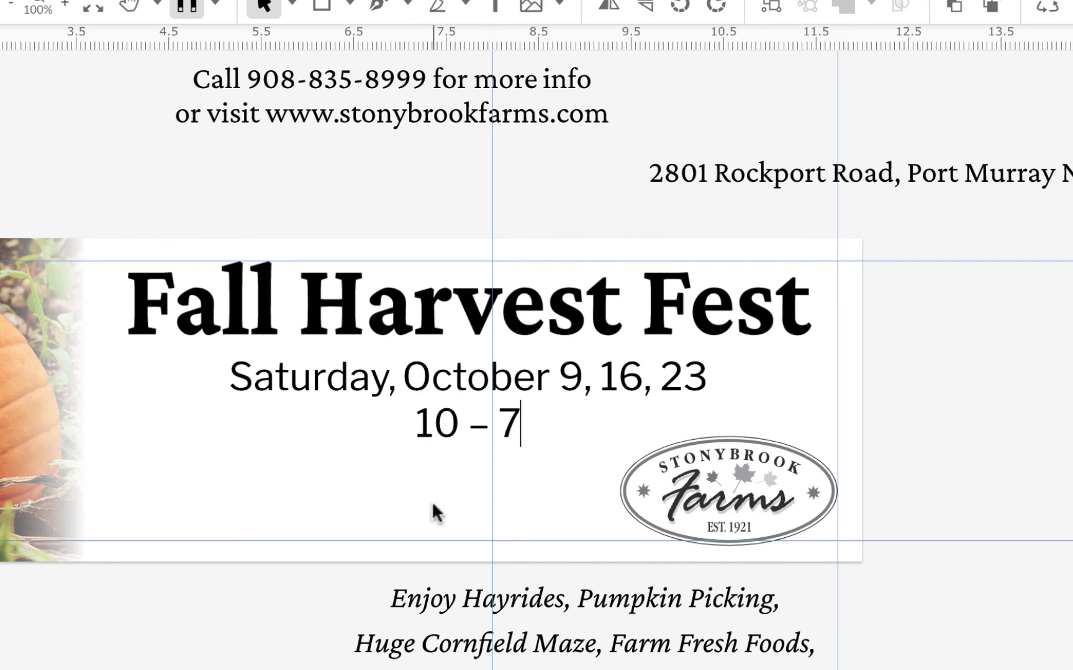
pyautogui.doubleClick(417, 433)
pyautogui.click(418, 434)
pyautogui.press('BackSpace')
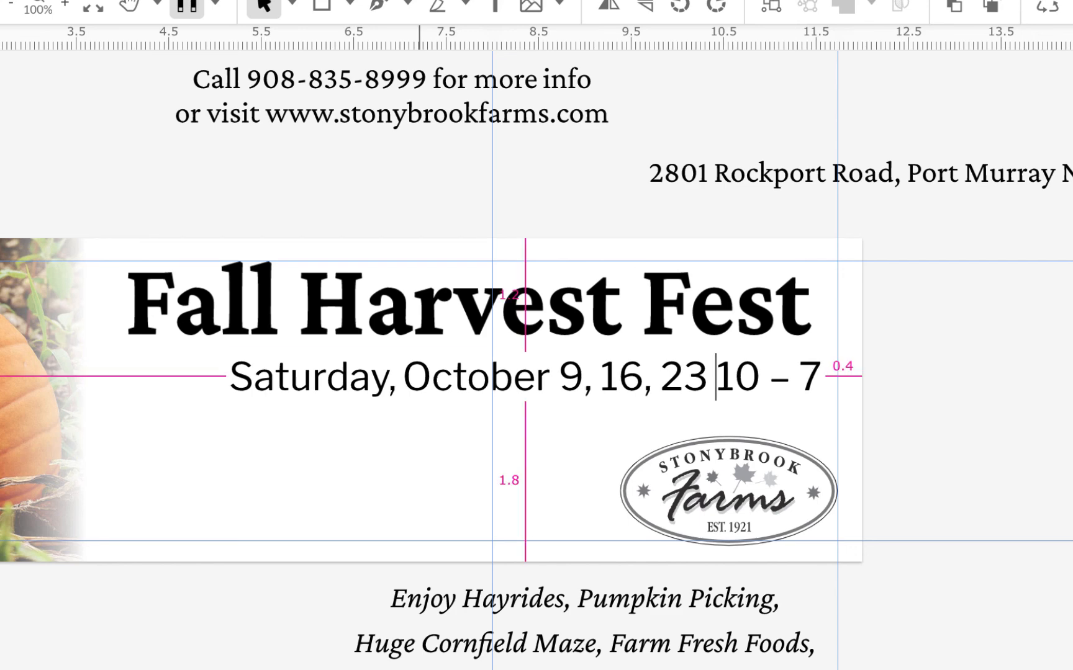
pyautogui.write('•')
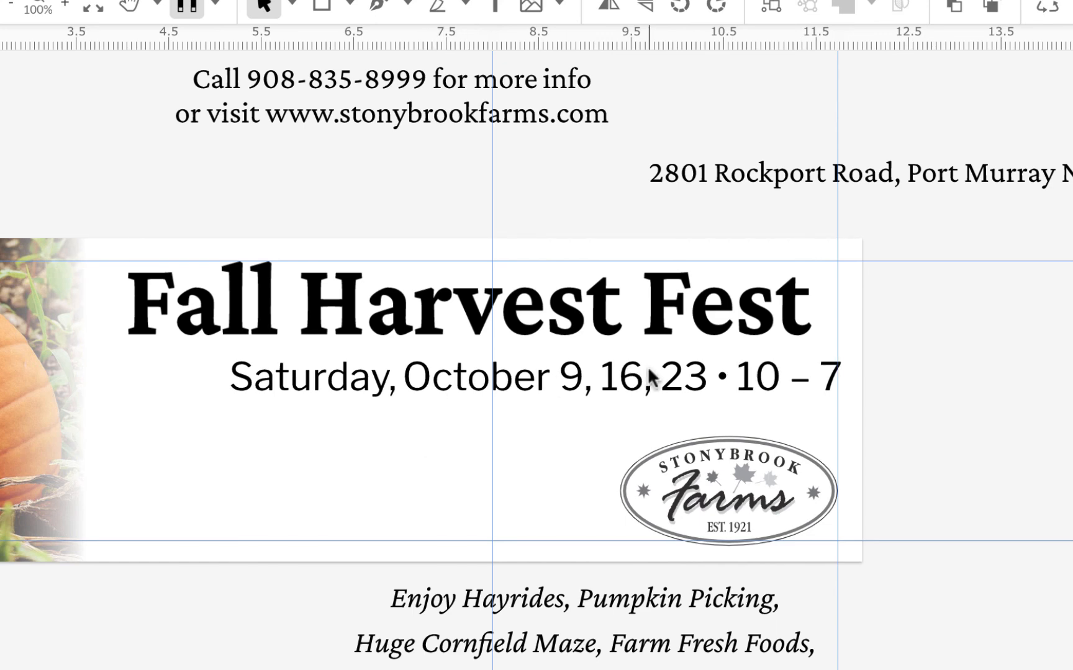
# Step: Add an extra space on each side of the bullet and move the single date line left, beneath the title
pyautogui.click(715, 377)
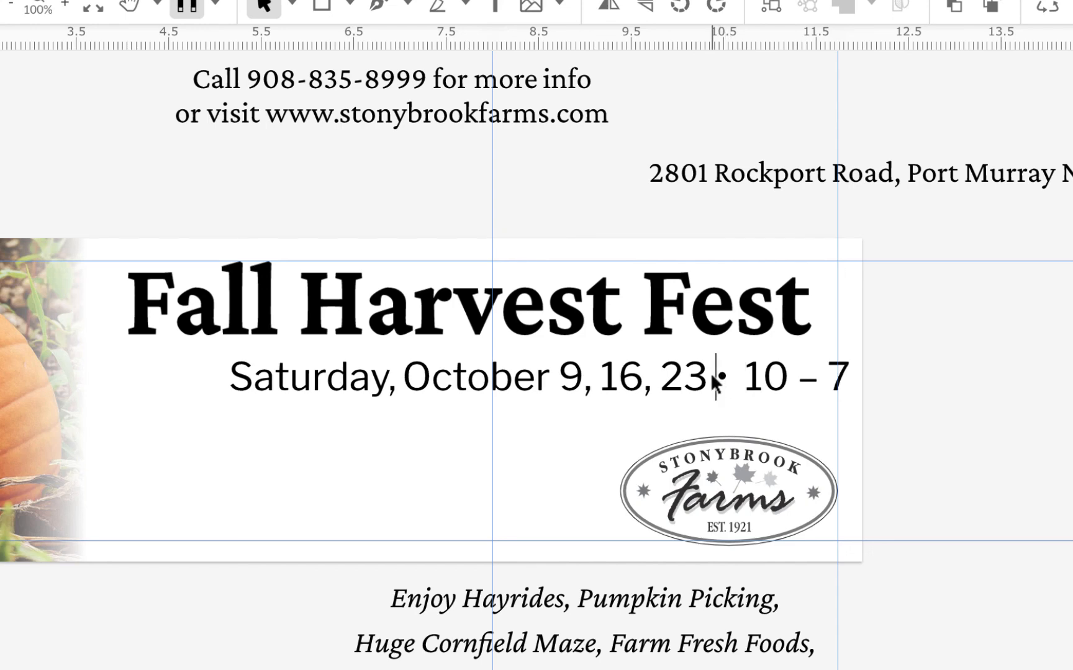
pyautogui.click(601, 377)
pyautogui.press('Escape')
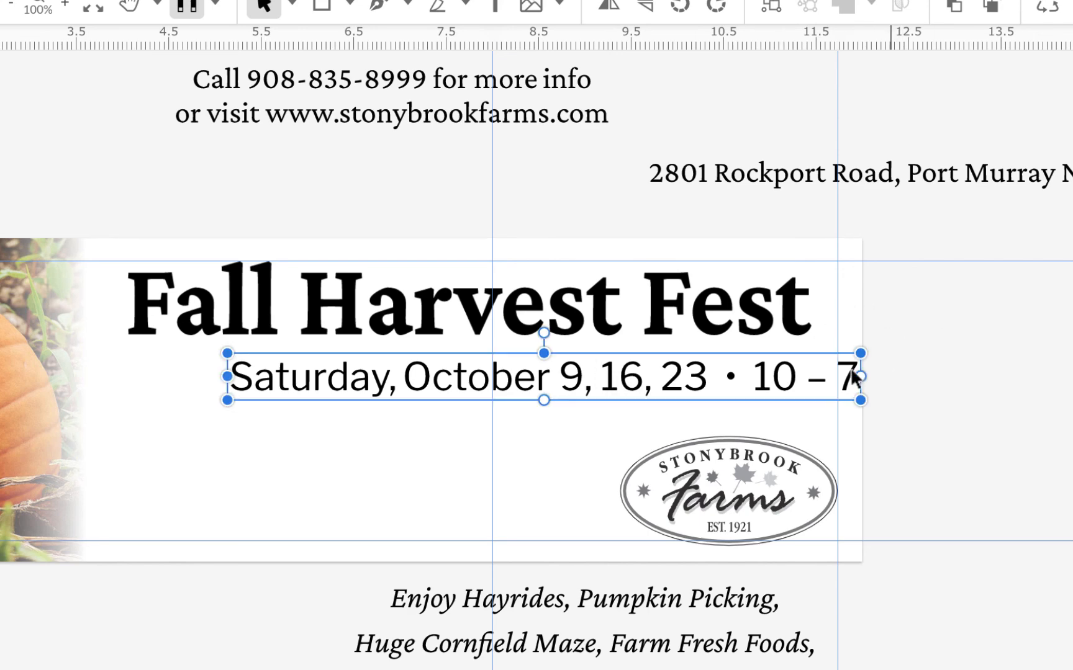
pyautogui.moveTo(790, 378); pyautogui.dragTo(697, 375)
pyautogui.click(829, 359)
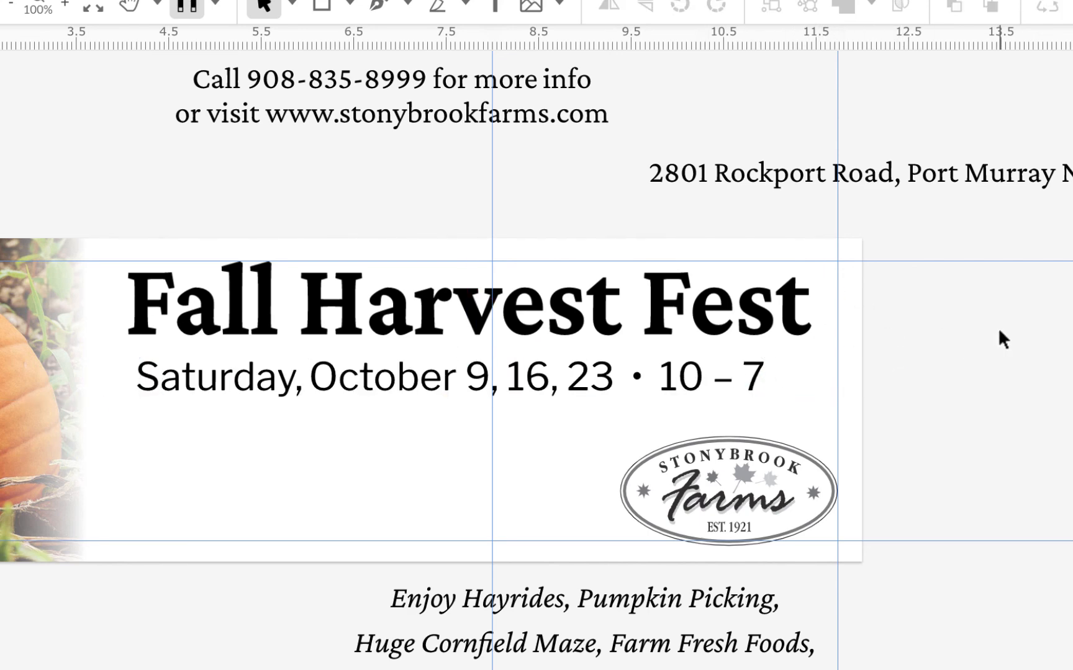
# Step: Shift the date line to the right so it sits centered beneath the "Fall Harvest Fest" title
pyautogui.click(620, 382)
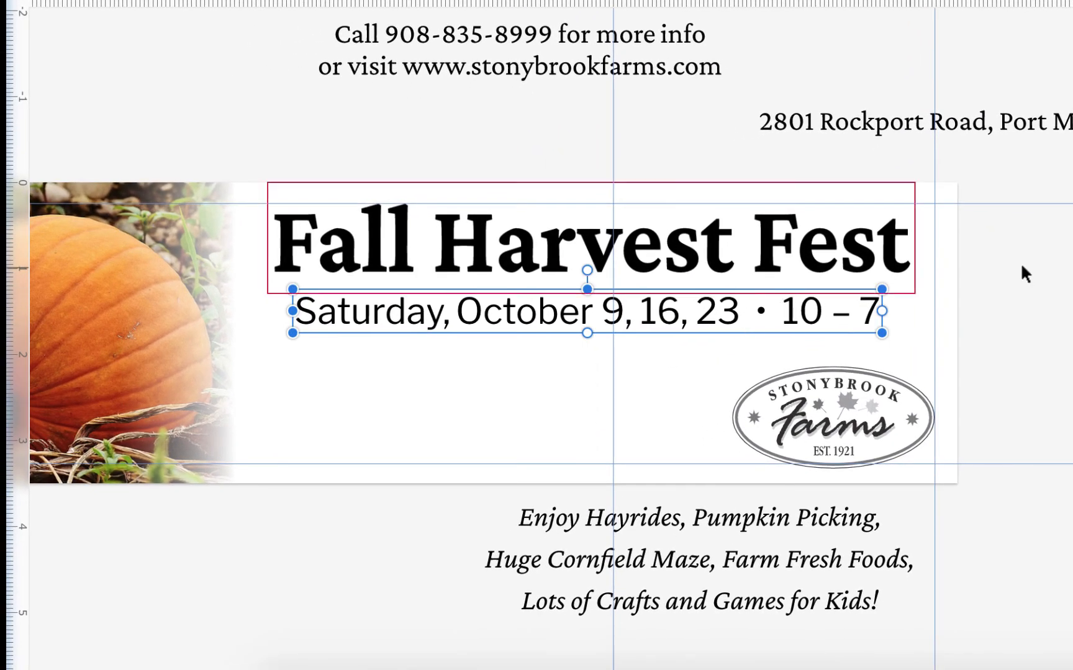
pyautogui.click(967, 334)
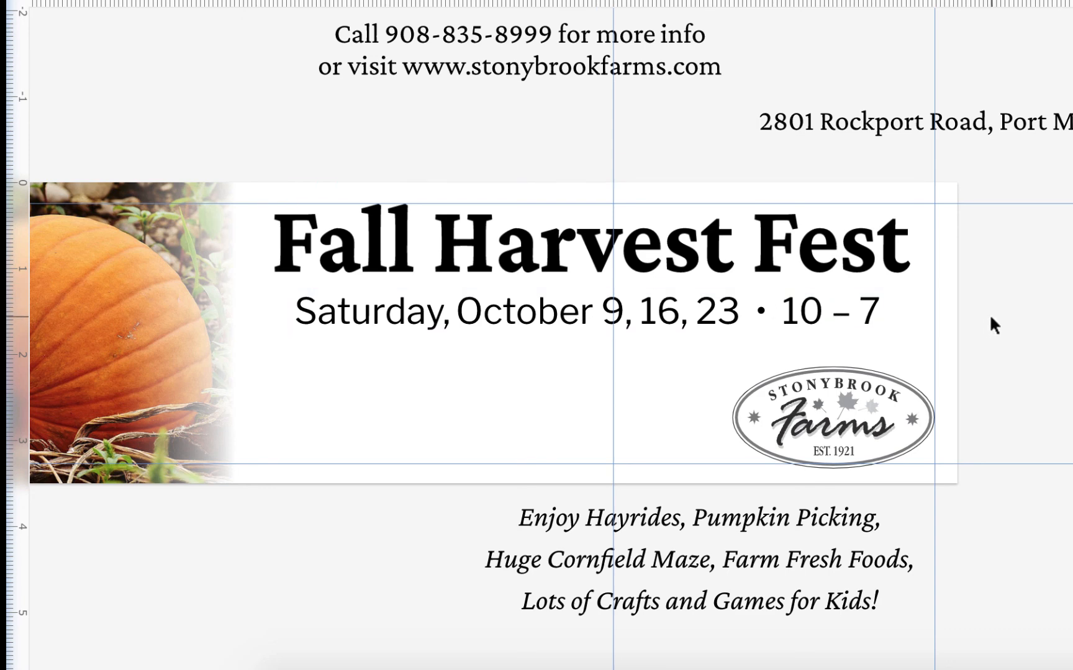
pyautogui.press('super+minus')
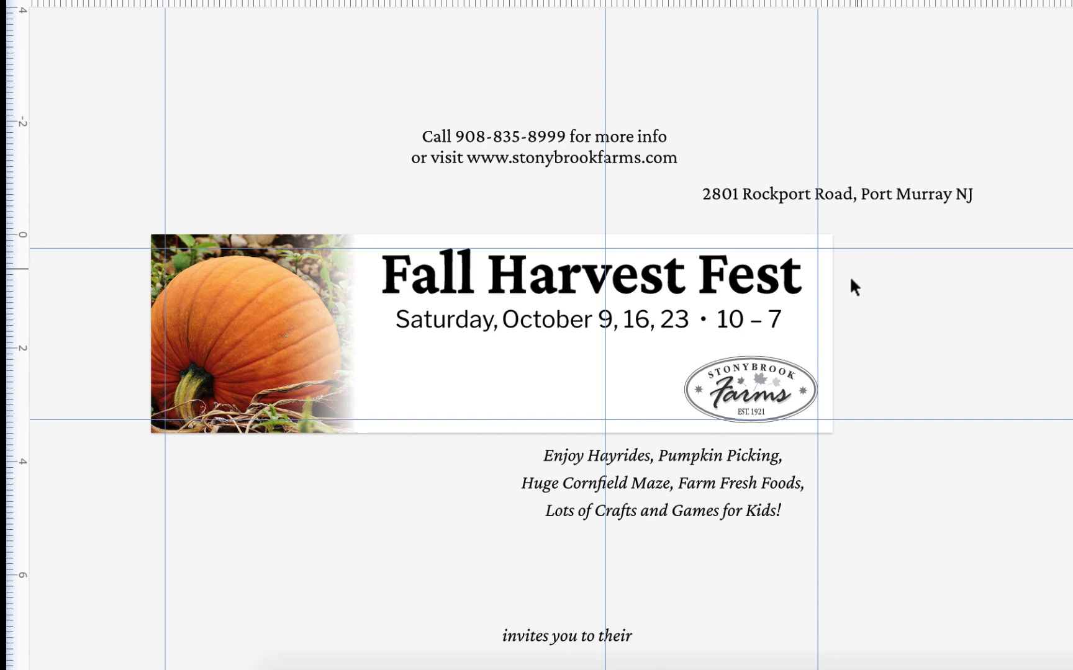
pyautogui.click(740, 327)
pyautogui.doubleClick(740, 324)
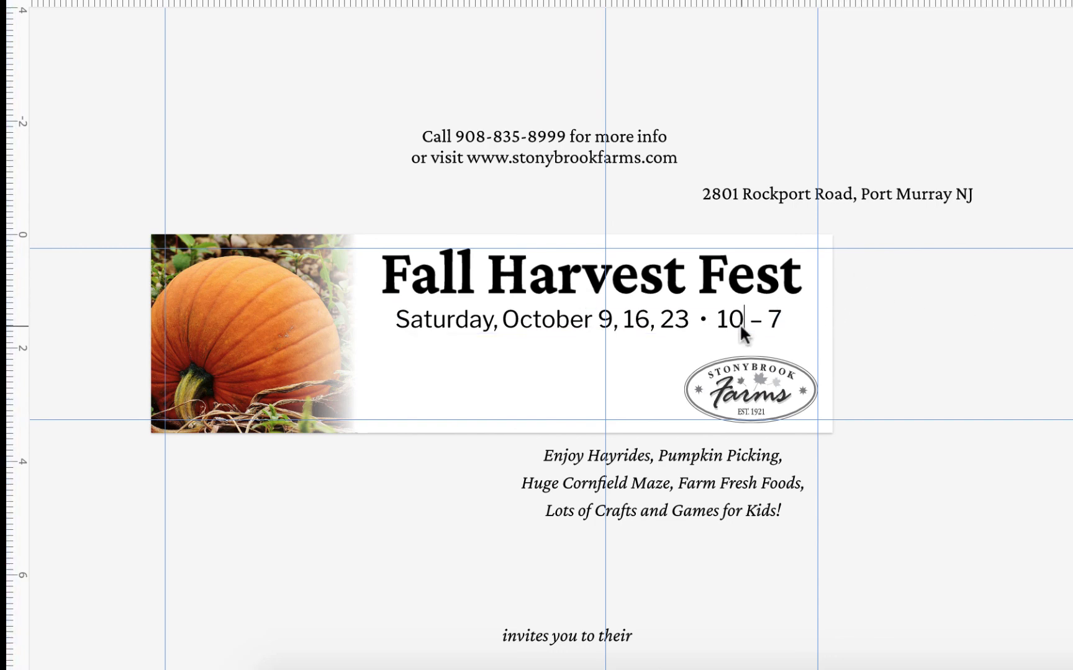
pyautogui.write('am')
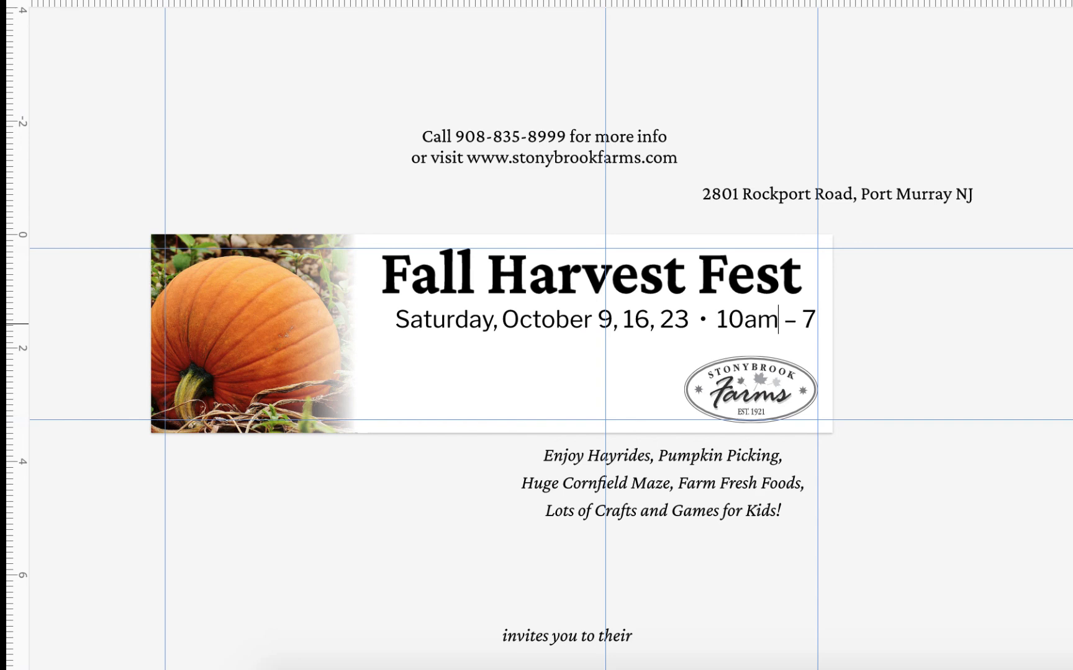
pyautogui.press('BackSpace')
pyautogui.press('BackSpace')
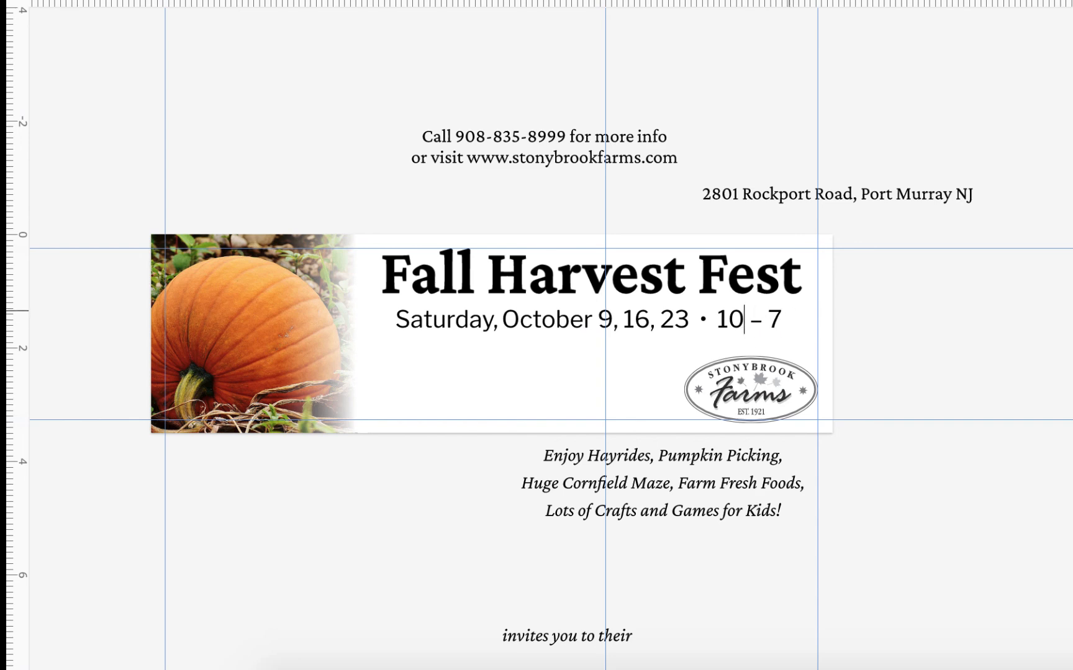
# Step: Remove the spaces on both sides of the en dash in the hours so they read "10–7"
pyautogui.press('Delete')
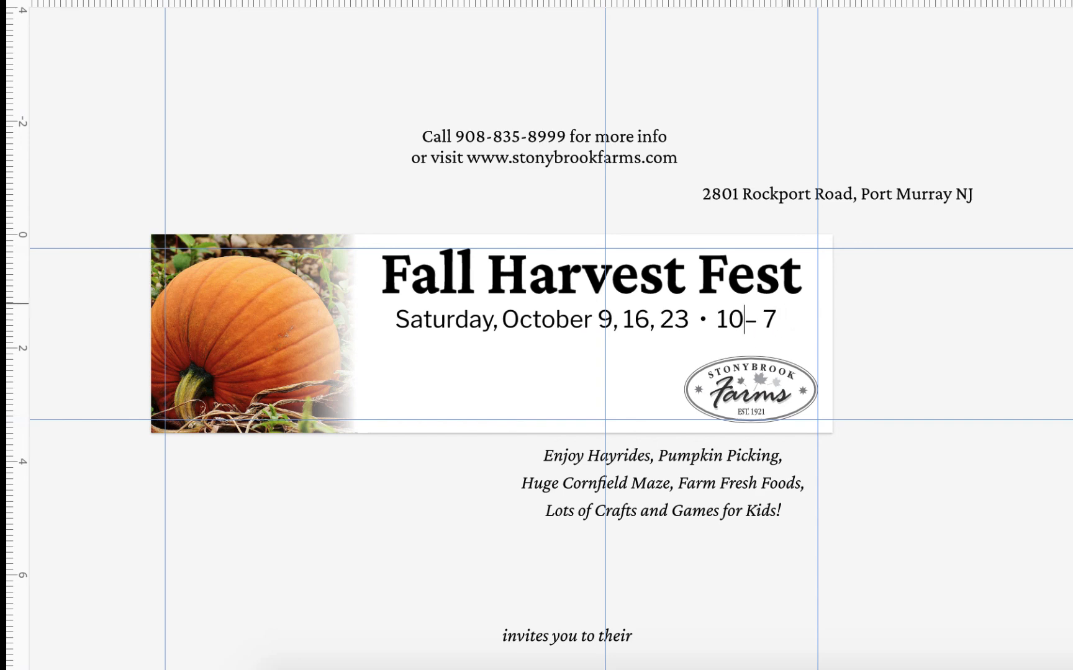
pyautogui.click(765, 317)
pyautogui.press('BackSpace')
pyautogui.press('Escape')
pyautogui.click(915, 309)
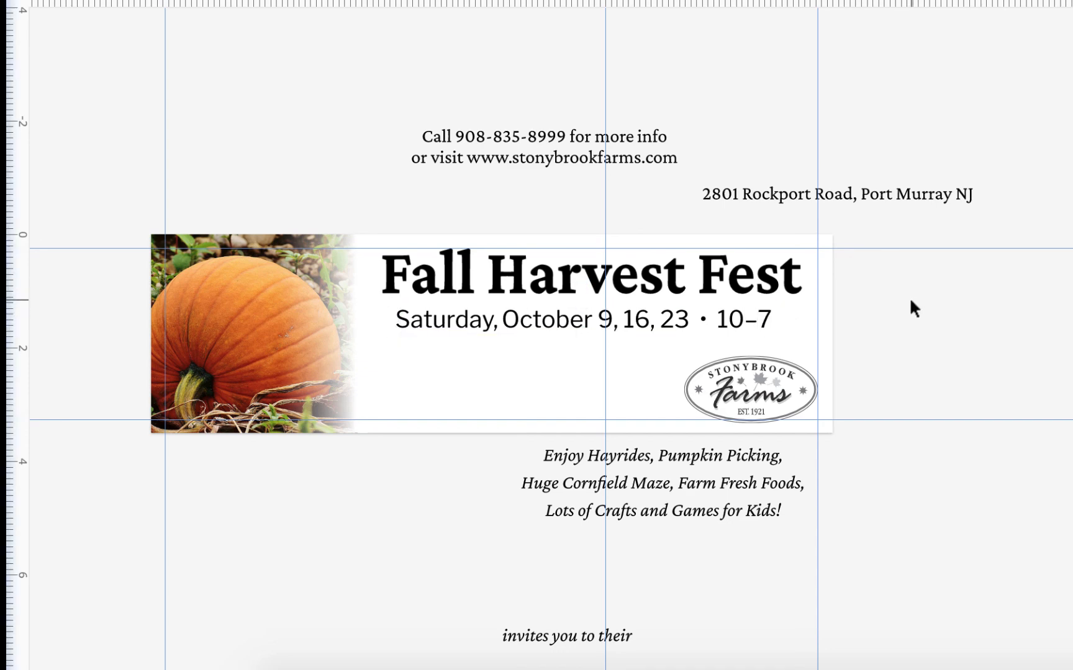
# Step: Nudge the shortened date and hours line three increments to the right to recenter it under the title
pyautogui.click(682, 317)
pyautogui.press('Right')
pyautogui.press('Right')
pyautogui.press('Right')
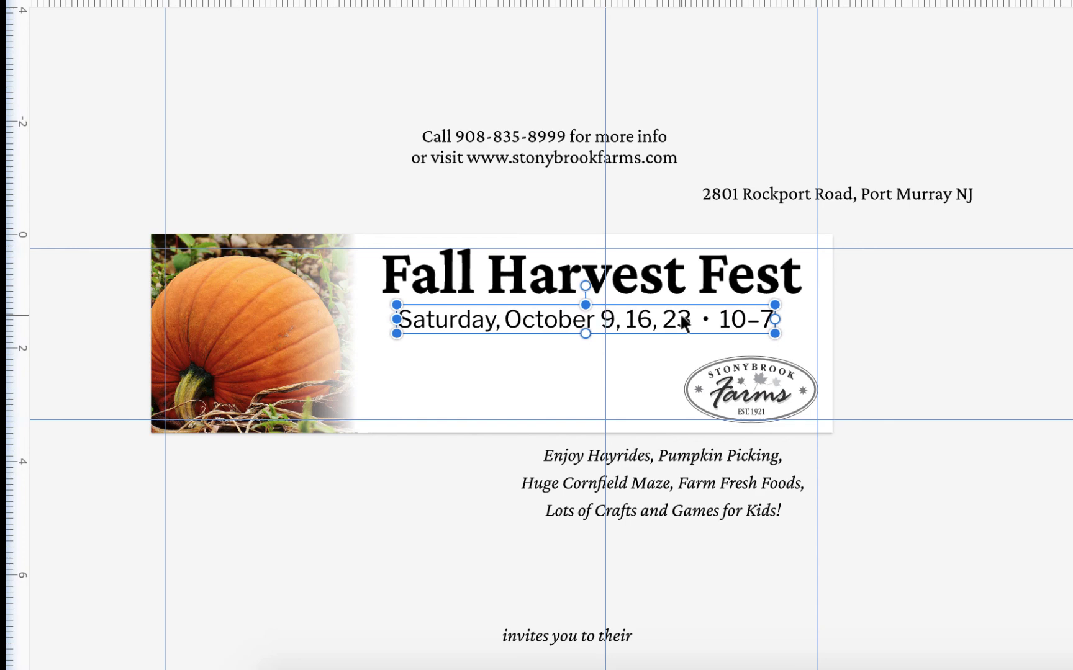
pyautogui.click(951, 328)
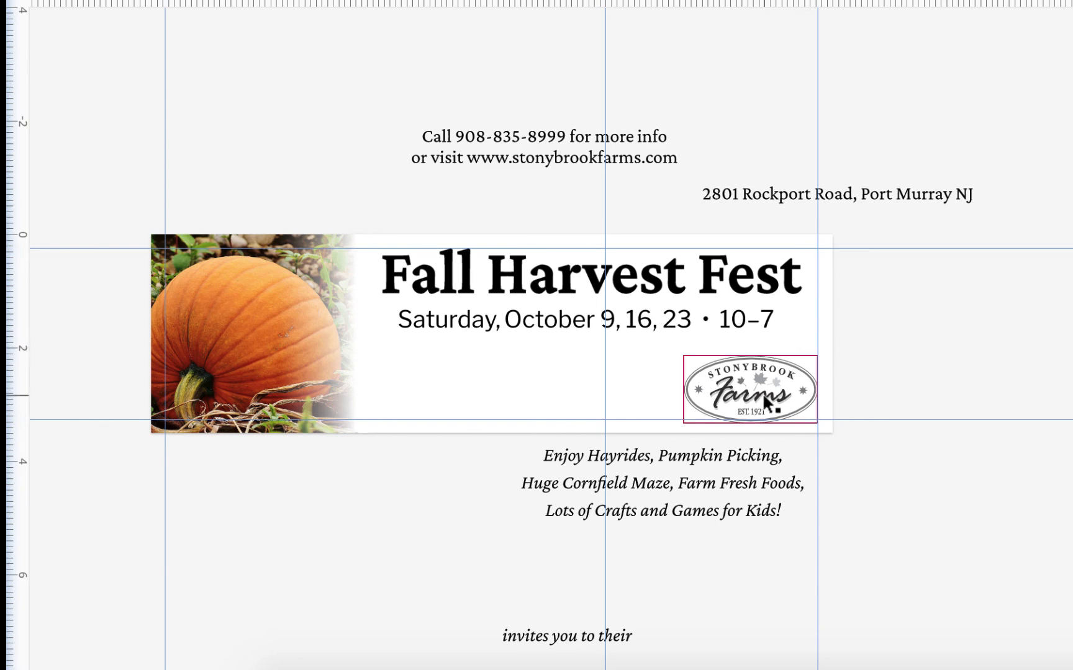
# Step: Move the three-line "Enjoy Hayrides, Pumpkin Picking" text onto the billboard, beneath the date line between the pumpkin photo and the logo
pyautogui.moveTo(673, 460); pyautogui.dragTo(498, 359)
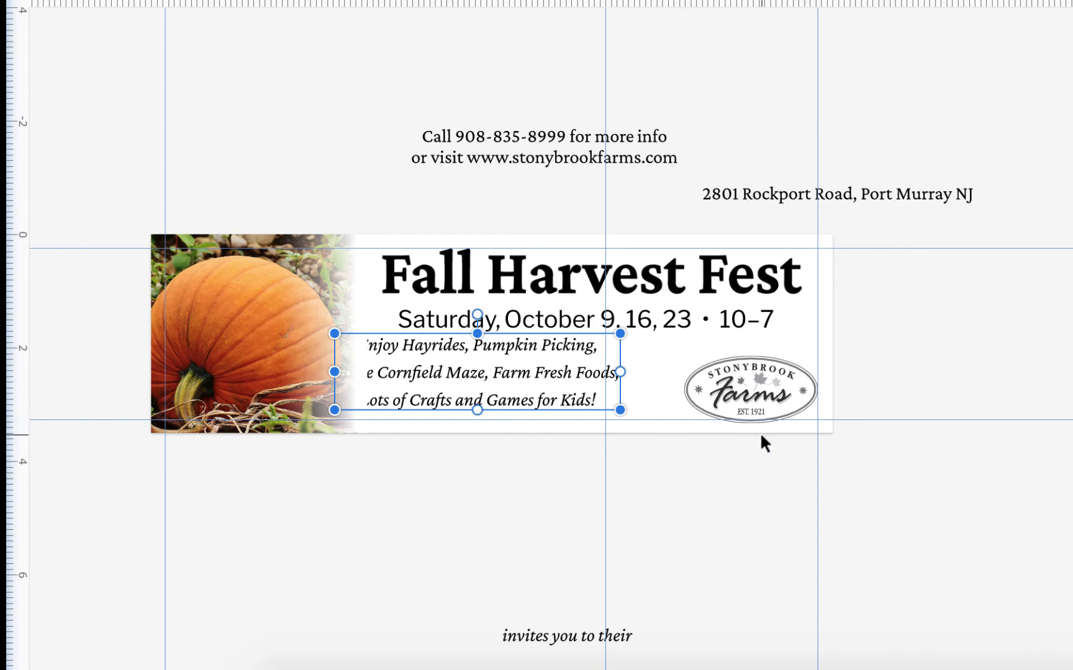
pyautogui.moveTo(579, 368); pyautogui.dragTo(600, 374)
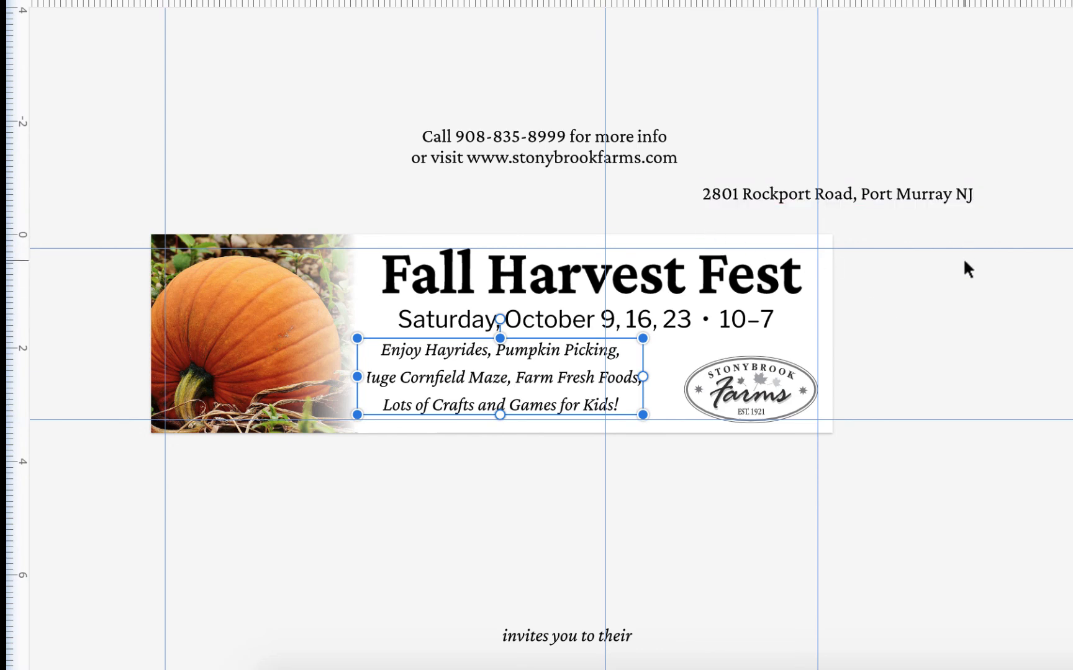
pyautogui.click(961, 308)
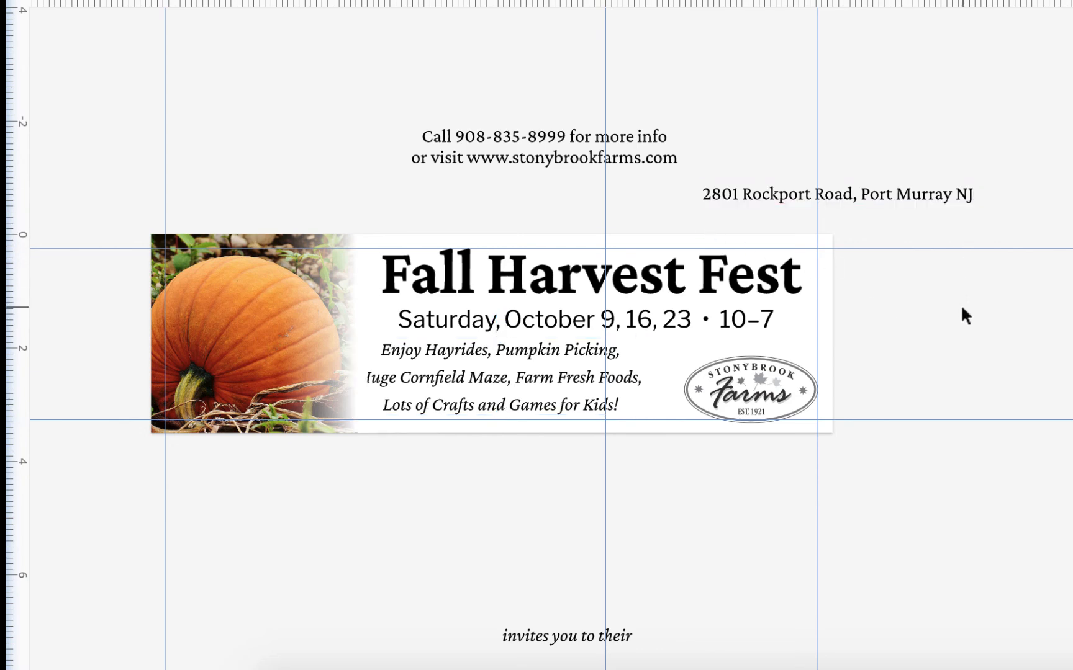